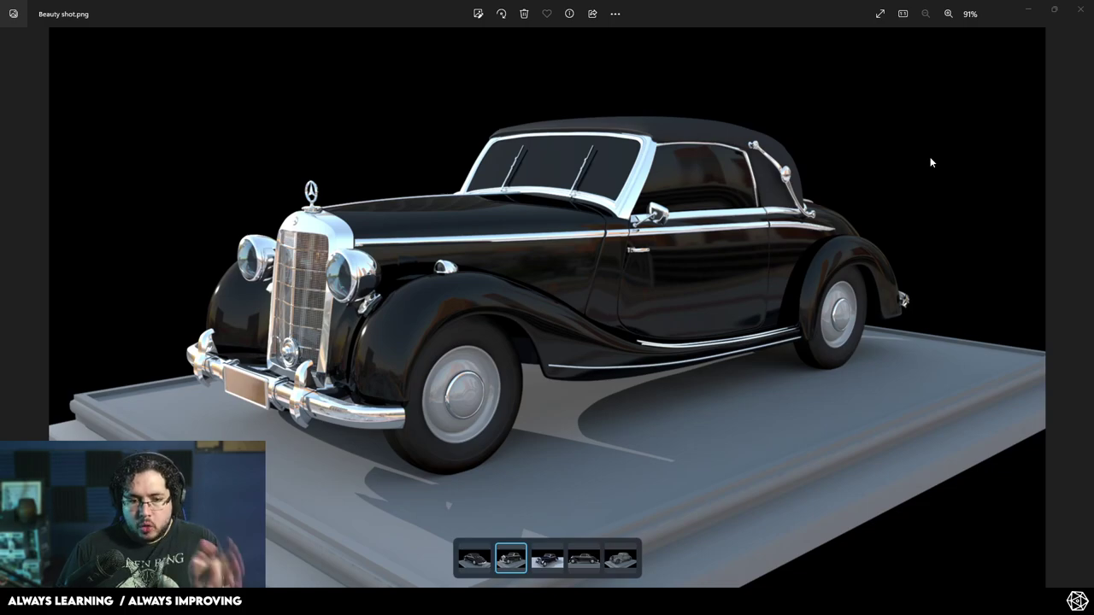
# - Put away the reference render and the images folder, and examine the car model from several angles in Maya
pyautogui.click(1028, 9)
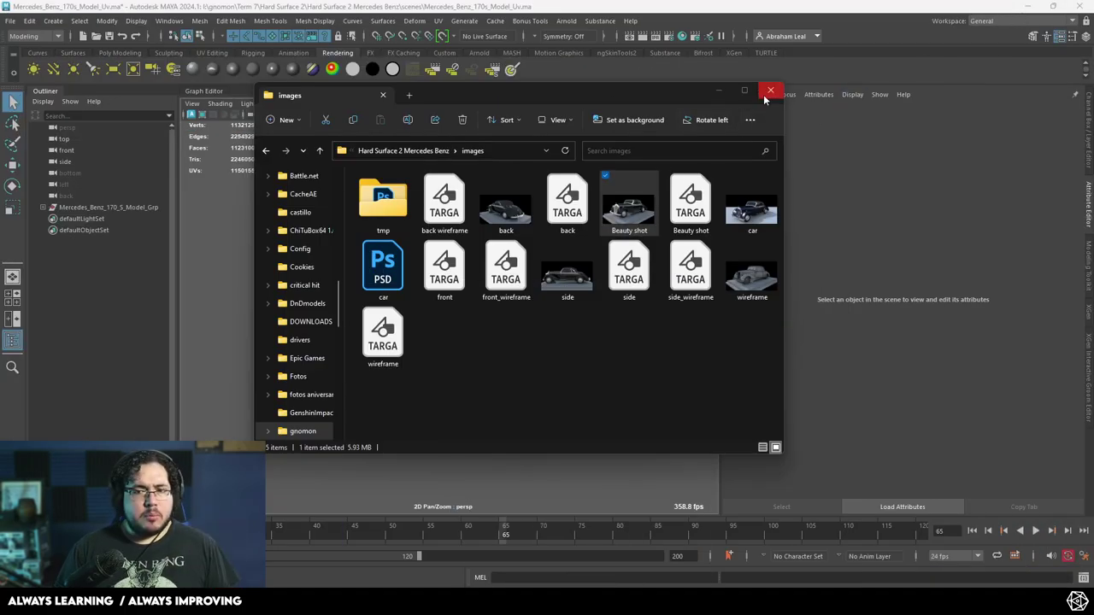
pyautogui.moveTo(682, 95); pyautogui.dragTo(1092, 115)
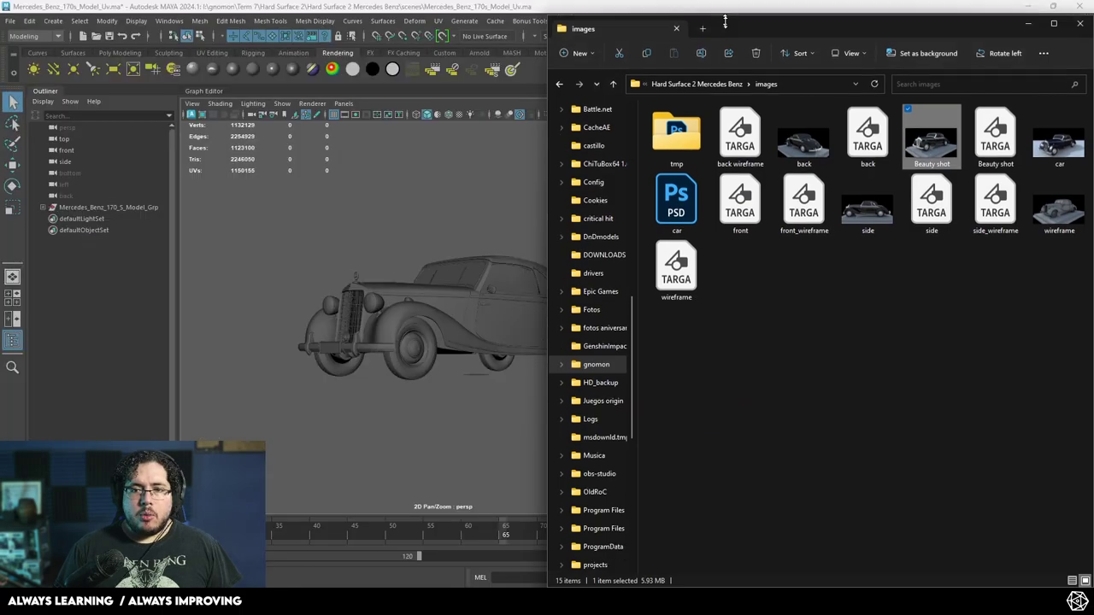
pyautogui.moveTo(725, 21); pyautogui.dragTo(1093, 133)
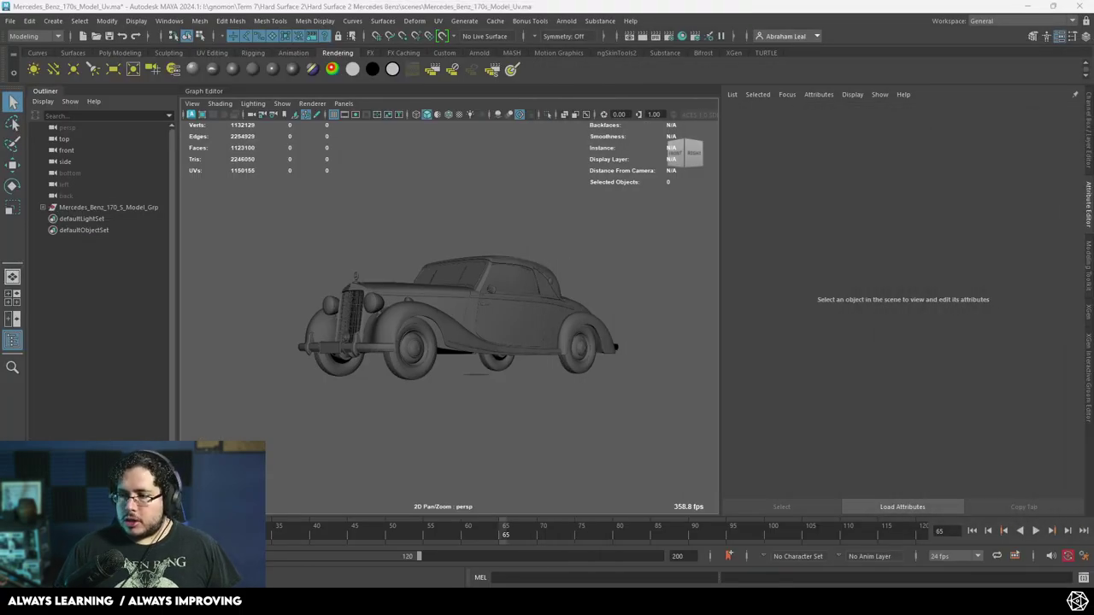
pyautogui.scroll(6, 495, 400)
pyautogui.keyDown('alt'); pyautogui.moveTo(495, 400); pyautogui.dragTo(451, 421); pyautogui.keyUp('alt')
pyautogui.scroll(-5, 420, 427)
pyautogui.scroll(5, 502, 398)
pyautogui.scroll(-6, 444, 412)
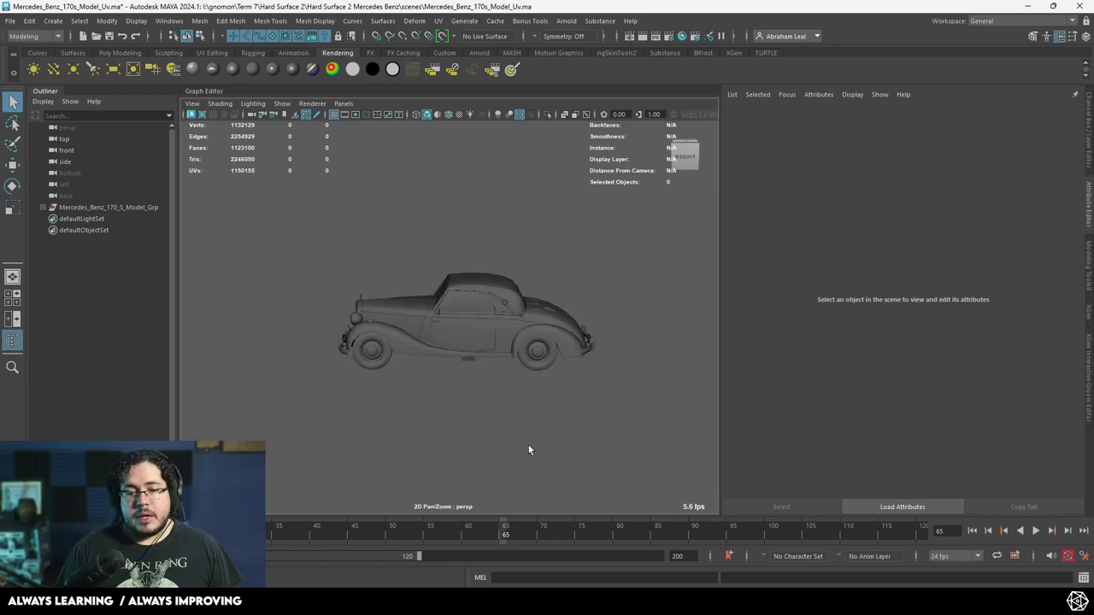
# - Switch to Google Chrome and search Google Images for "car renders" in a maximized window
pyautogui.rightClick(497, 601)
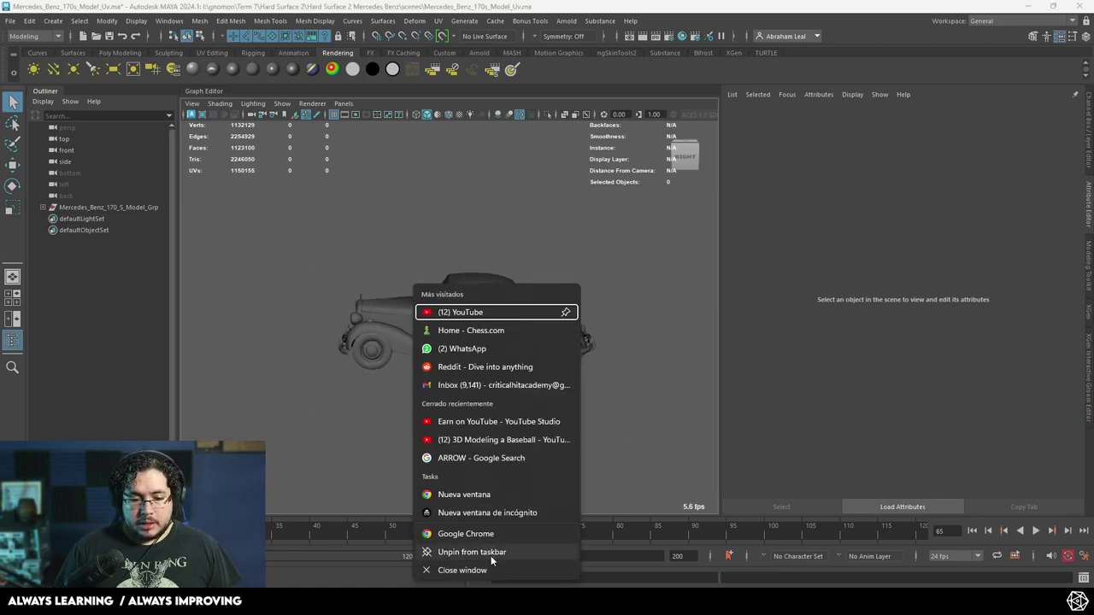
pyautogui.click(479, 533)
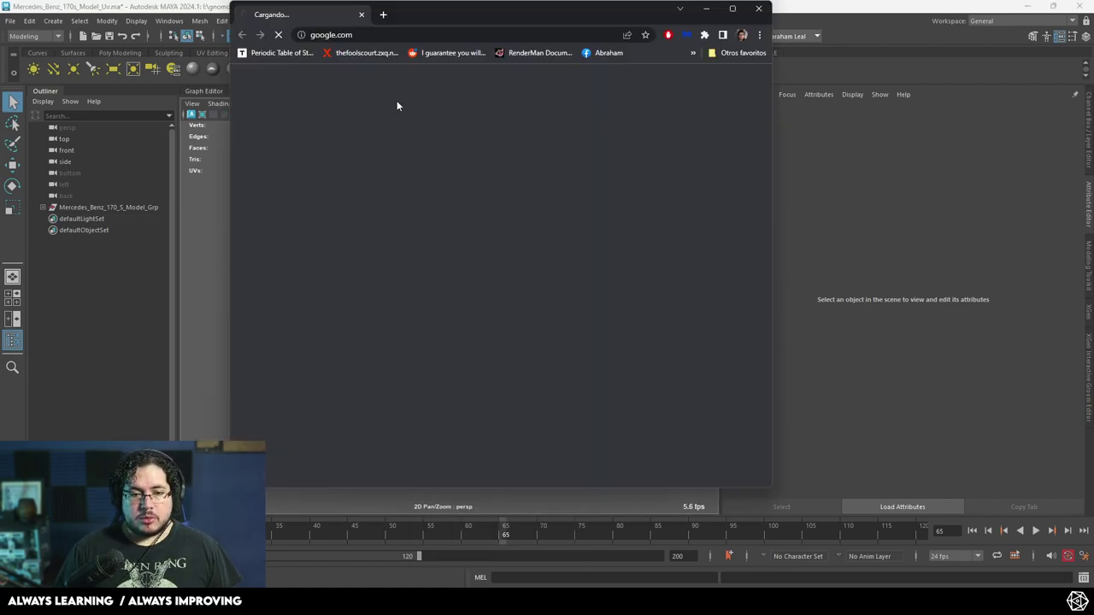
pyautogui.click(396, 35)
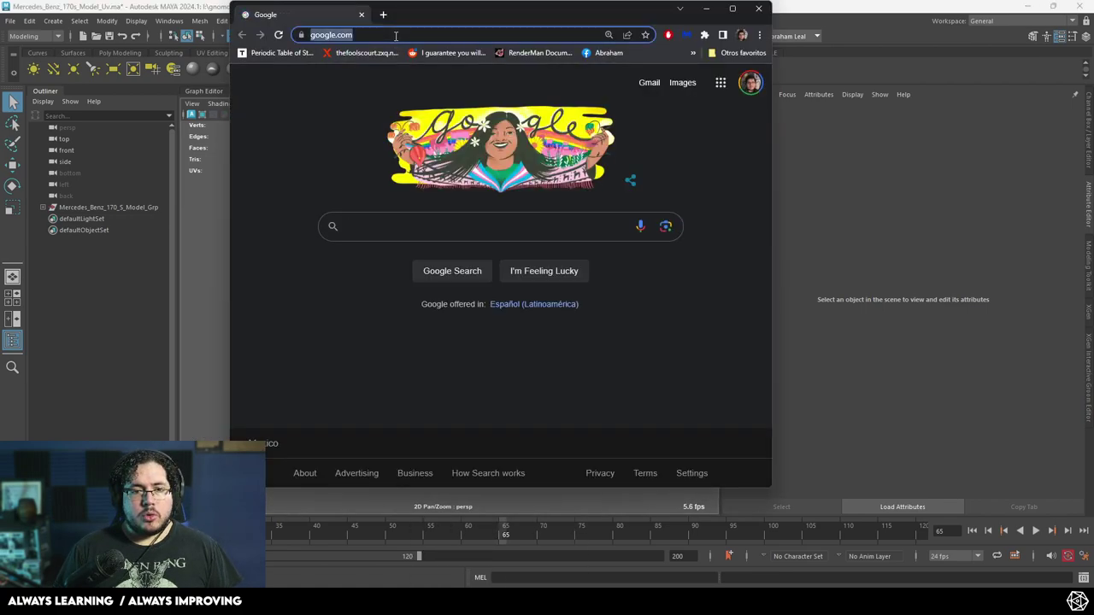
pyautogui.write('car renders')
pyautogui.press('Return')
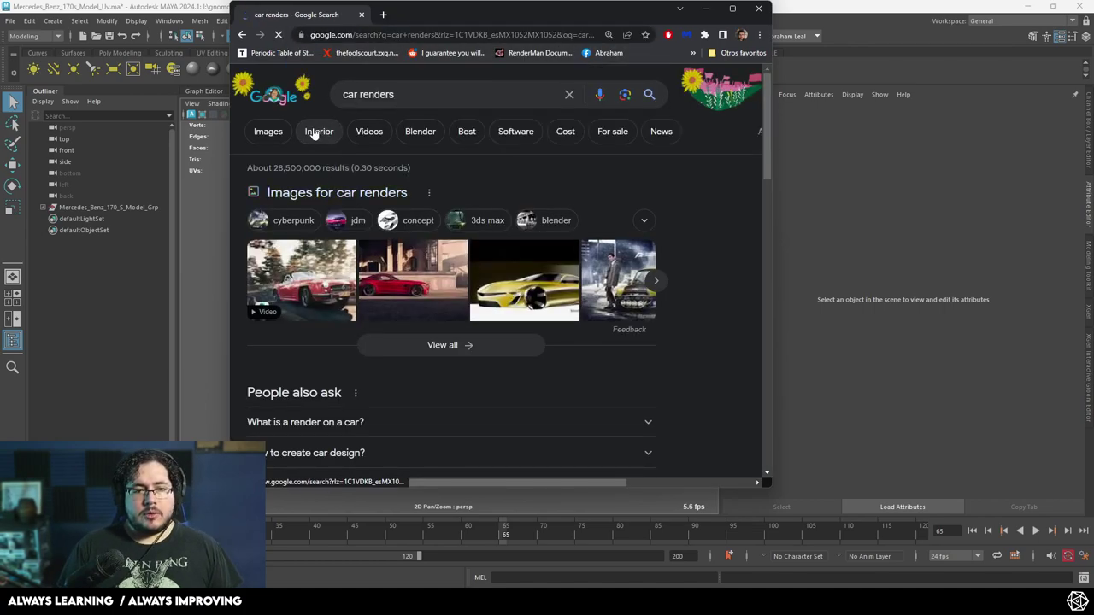
pyautogui.click(268, 130)
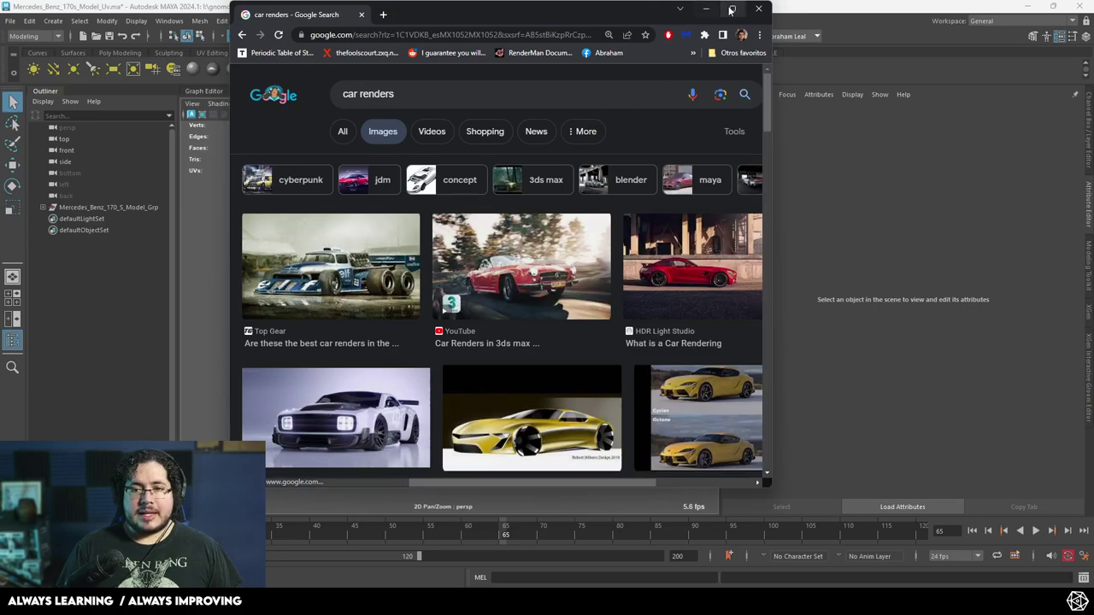
pyautogui.click(733, 9)
pyautogui.scroll(-4, 541, 293)
pyautogui.scroll(4, 540, 293)
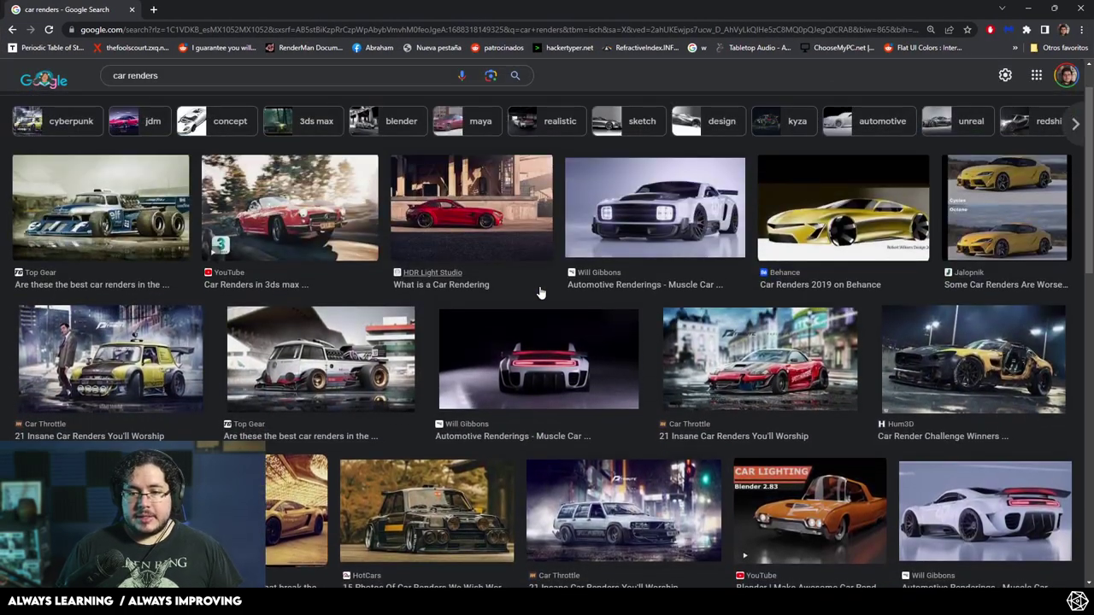
# - Preview the white muscle car and dark side-view coupe renders as references, and return to the car model in Maya
pyautogui.click(638, 198)
pyautogui.scroll(2, 637, 198)
pyautogui.scroll(-5, 596, 247)
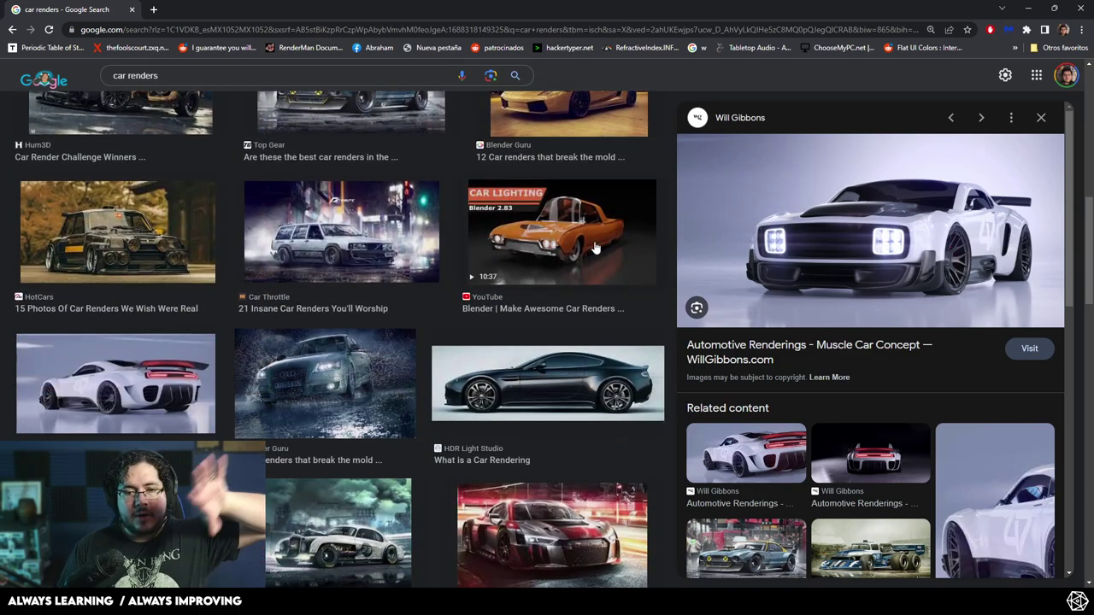
pyautogui.click(547, 380)
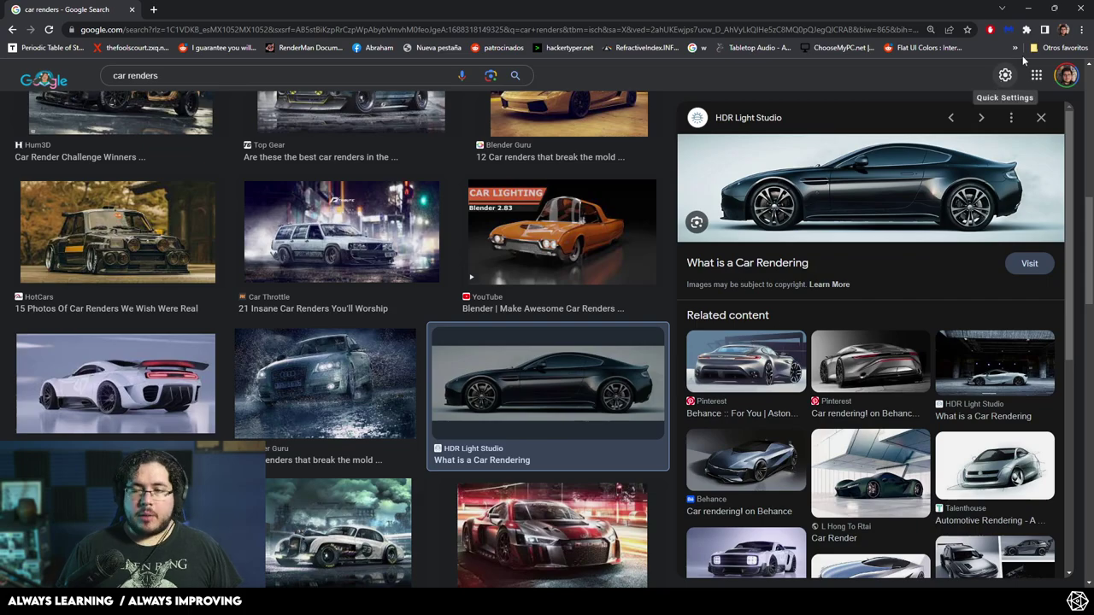
pyautogui.click(1028, 8)
pyautogui.scroll(5, 560, 297)
pyautogui.scroll(-4, 560, 297)
pyautogui.scroll(4, 560, 296)
pyautogui.scroll(-6, 638, 252)
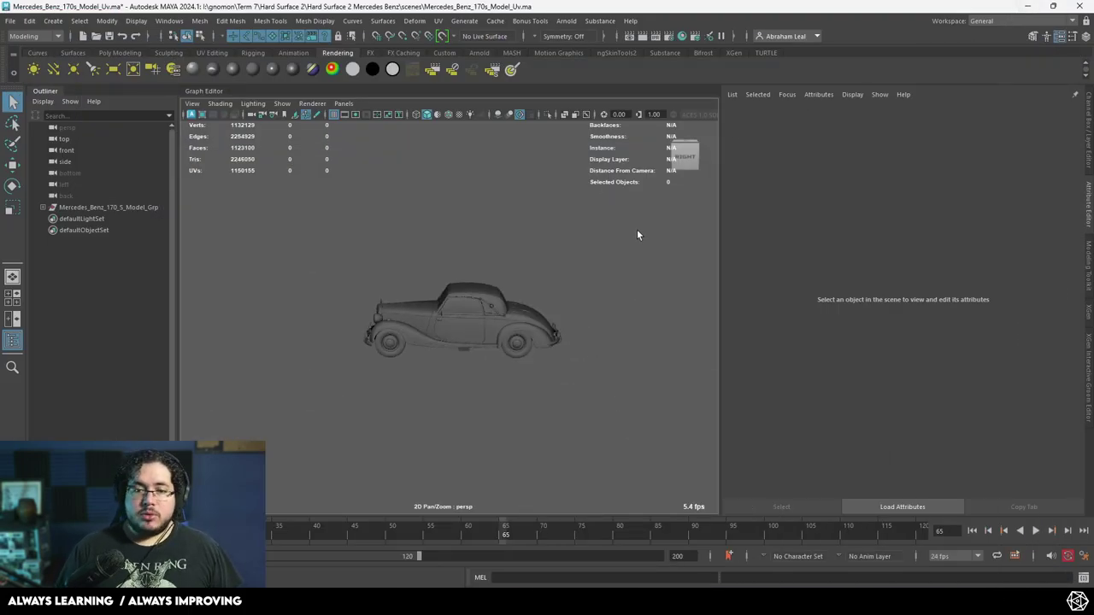
# - Select all parts of the car and assign them a new Arnold aiStandardSurface material
pyautogui.moveTo(637, 231); pyautogui.dragTo(338, 397)
pyautogui.moveTo(484, 316); pyautogui.dragTo(484, 555, button='right')
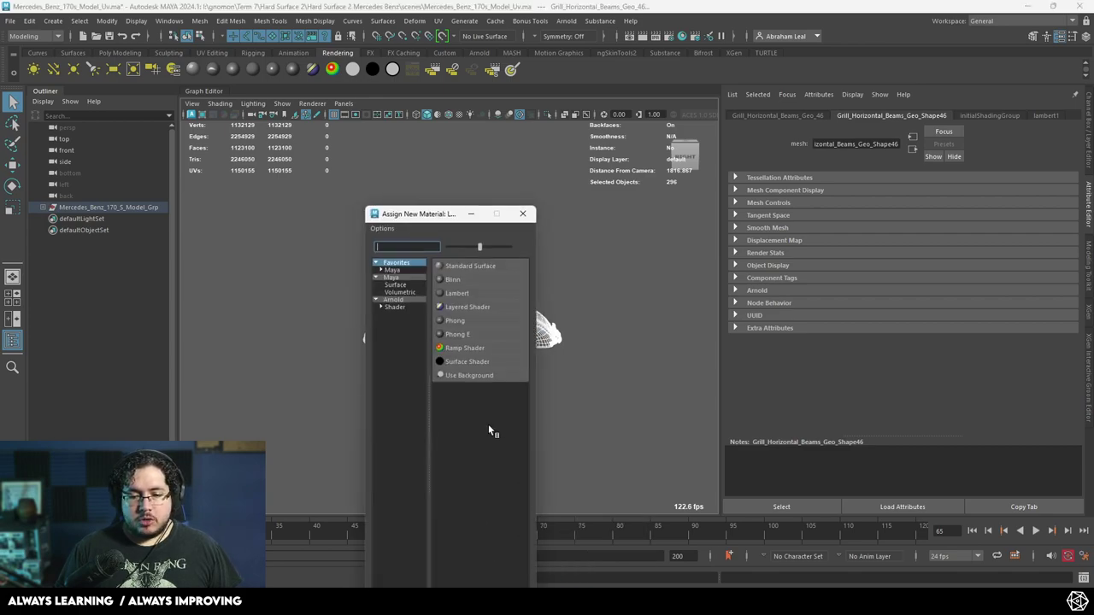
pyautogui.click(394, 299)
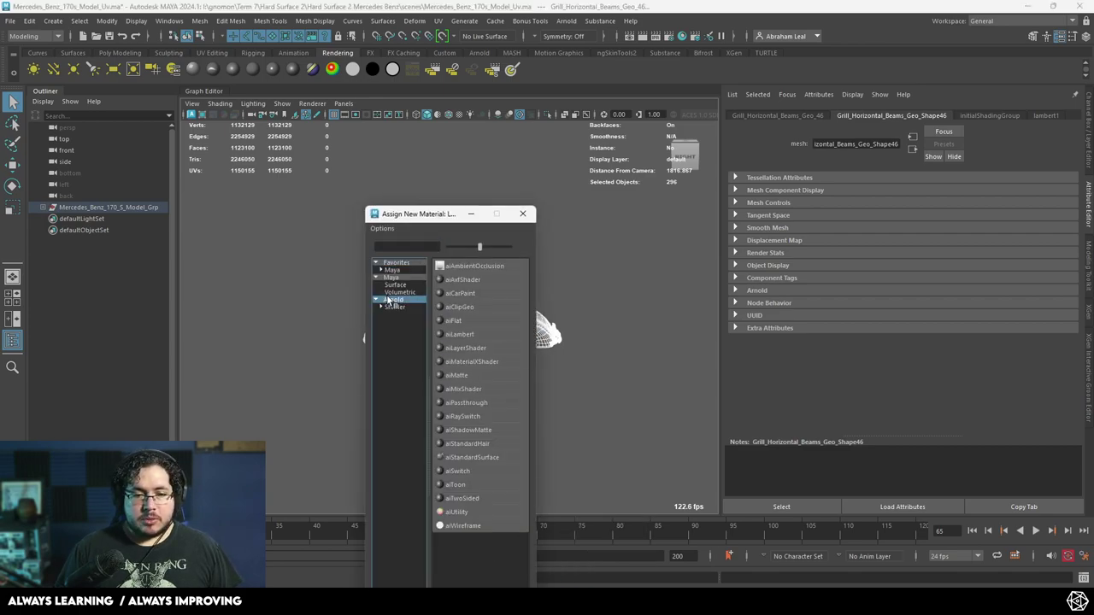
pyautogui.click(465, 457)
pyautogui.click(550, 400)
pyautogui.keyDown('alt'); pyautogui.moveTo(450, 393); pyautogui.dragTo(425, 393); pyautogui.keyUp('alt')
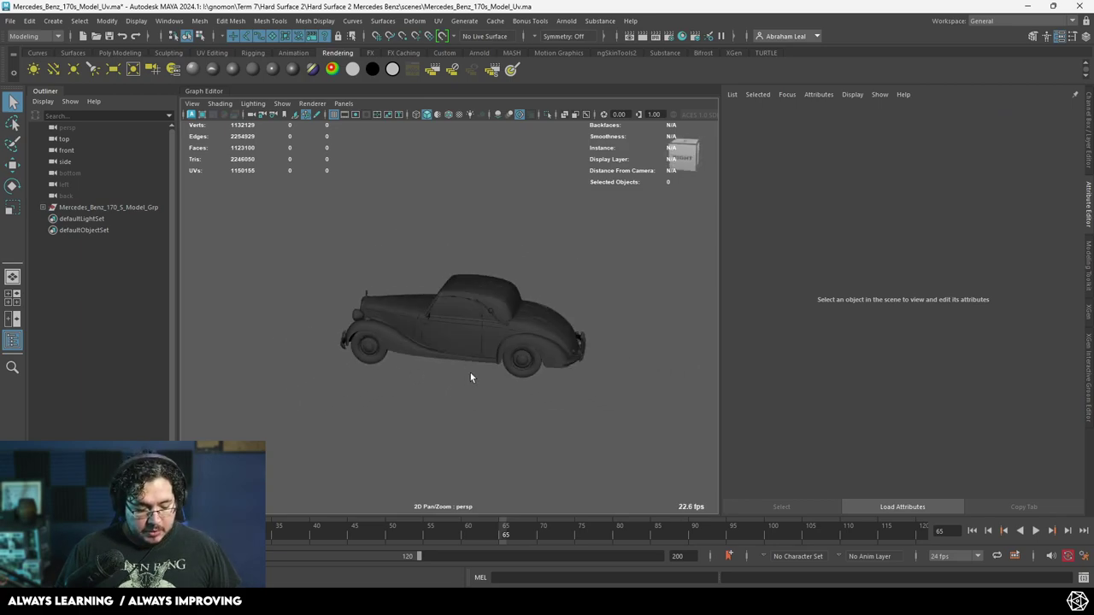
# - Create a polygon plane and scale it up into a large floor extending well beyond the car
pyautogui.click(115, 53)
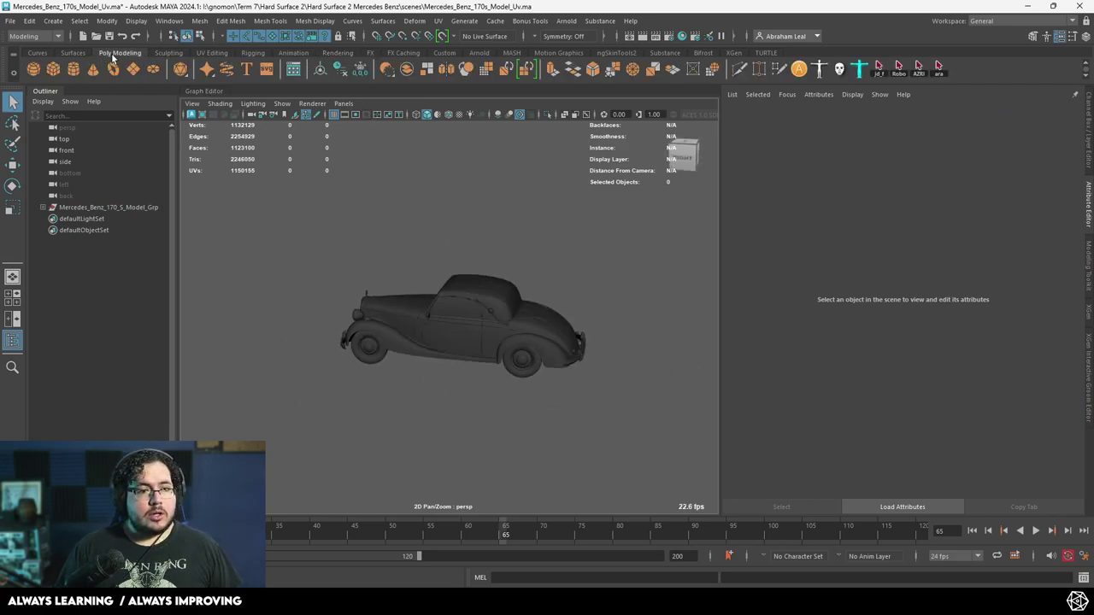
pyautogui.click(132, 69)
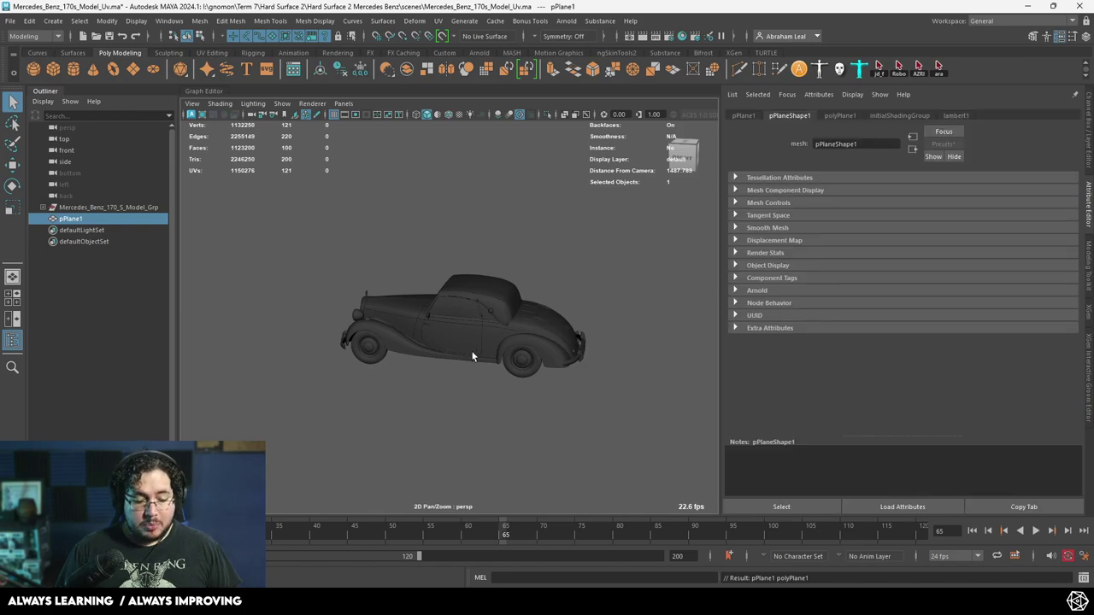
pyautogui.keyDown('alt'); pyautogui.moveTo(473, 352); pyautogui.dragTo(979, 354); pyautogui.keyUp('alt')
pyautogui.press('e')
pyautogui.press('r')
pyautogui.keyDown('alt'); pyautogui.moveTo(477, 317); pyautogui.dragTo(802, 320); pyautogui.keyUp('alt')
pyautogui.keyDown('alt'); pyautogui.moveTo(469, 389); pyautogui.dragTo(750, 330); pyautogui.keyUp('alt')
pyautogui.scroll(-5, 496, 342)
pyautogui.keyDown('alt'); pyautogui.moveTo(478, 350); pyautogui.dragTo(466, 402); pyautogui.keyUp('alt')
pyautogui.keyDown('alt'); pyautogui.moveTo(491, 329); pyautogui.dragTo(522, 328); pyautogui.keyUp('alt')
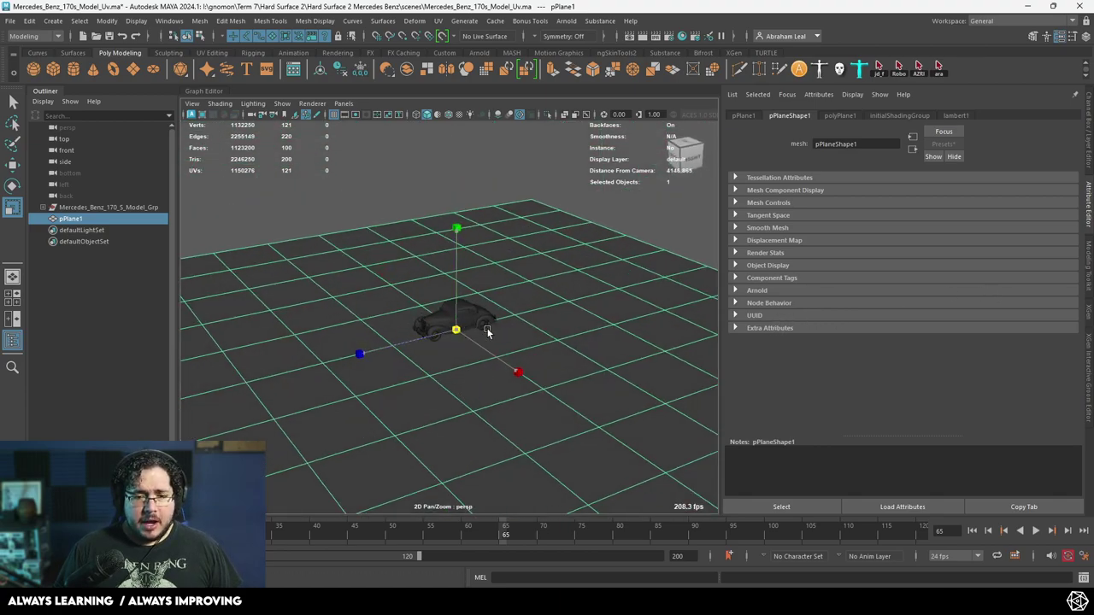
pyautogui.click(371, 159)
pyautogui.keyDown('alt'); pyautogui.moveTo(371, 159); pyautogui.dragTo(417, 180); pyautogui.keyUp('alt')
pyautogui.keyDown('alt'); pyautogui.moveTo(462, 342); pyautogui.dragTo(383, 271); pyautogui.keyUp('alt')
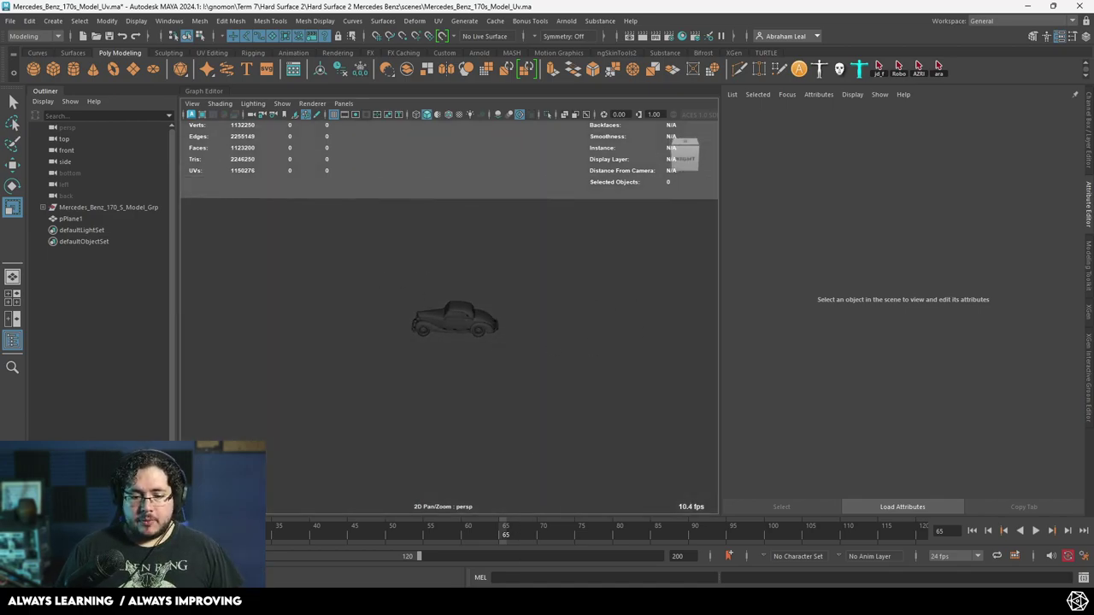
# - Switch to the browser and open the HDRIs library on polyhaven.com
pyautogui.click(497, 600)
pyautogui.click(174, 30)
pyautogui.click(174, 29)
pyautogui.write('polyhaven')
pyautogui.press('Return')
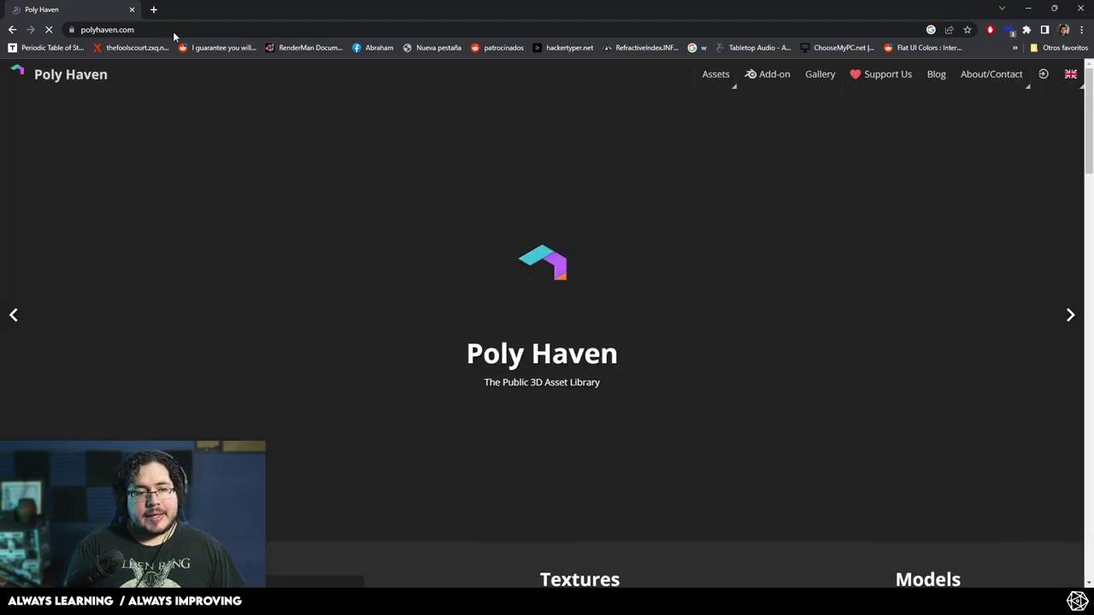
pyautogui.scroll(-3, 219, 121)
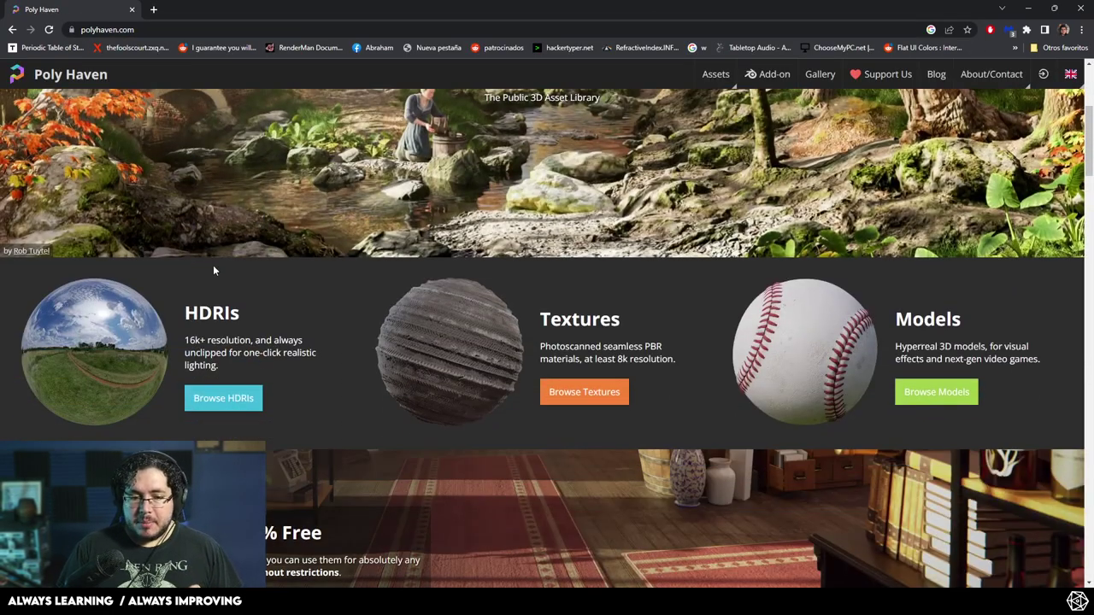
pyautogui.click(227, 316)
# - Search the HDRIs for "studio" and clear the search again
pyautogui.write('studi')
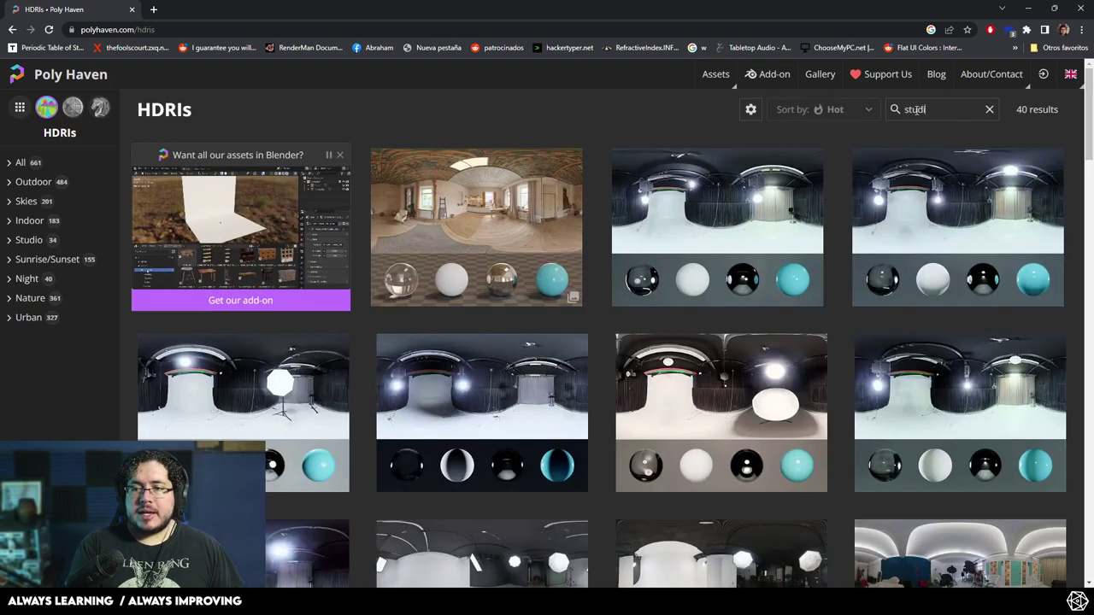
pyautogui.write('o')
pyautogui.moveTo(943, 111); pyautogui.dragTo(916, 116)
pyautogui.press('BackSpace')
pyautogui.press('BackSpace')
pyautogui.press('BackSpace')
pyautogui.press('BackSpace')
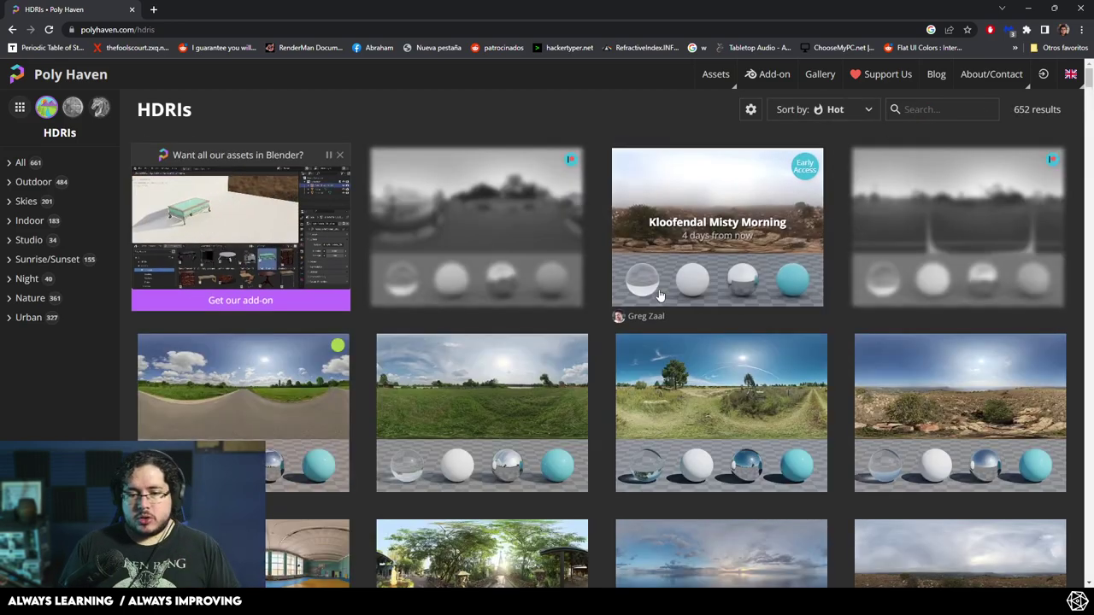
# - Browse the HDRI library for a suitable indoor environment and view the Dancing Hall HDRI's page
pyautogui.scroll(-20, 660, 294)
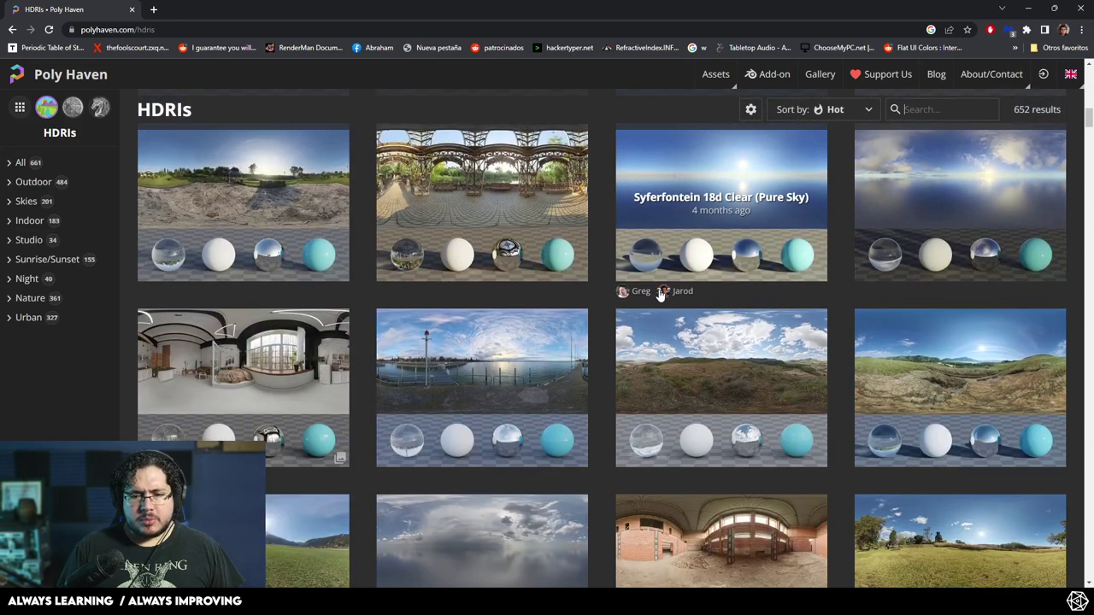
pyautogui.scroll(-10, 660, 295)
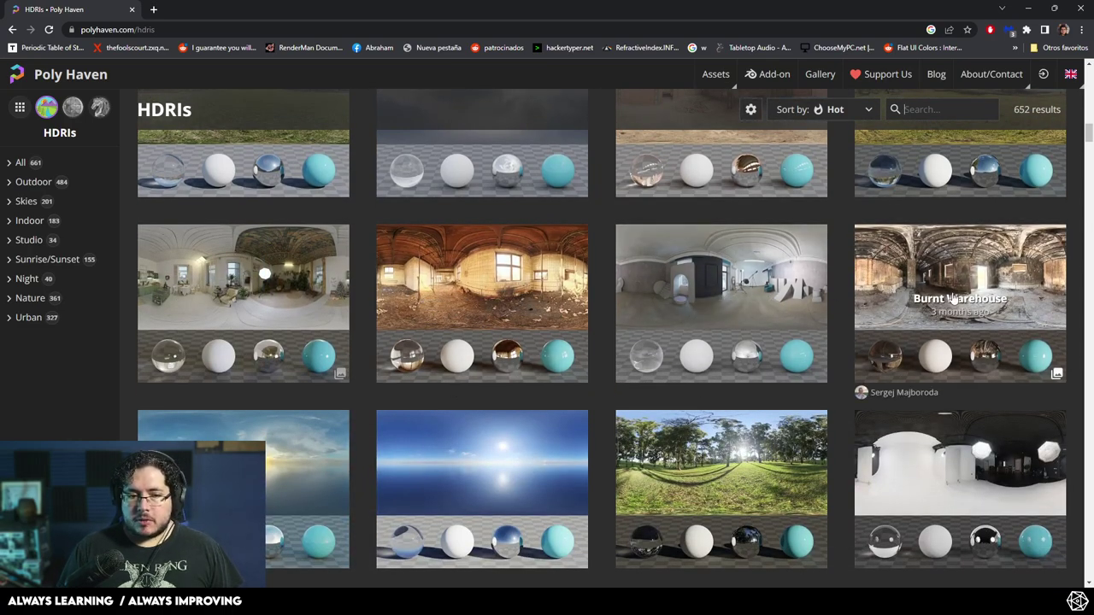
pyautogui.scroll(-5, 769, 291)
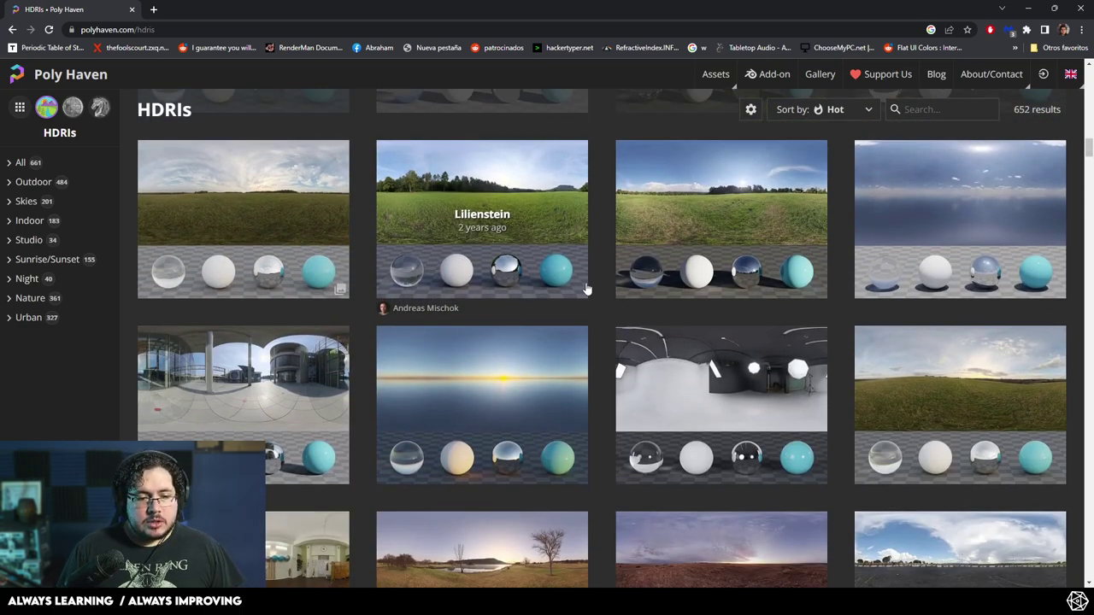
pyautogui.scroll(-10, 587, 288)
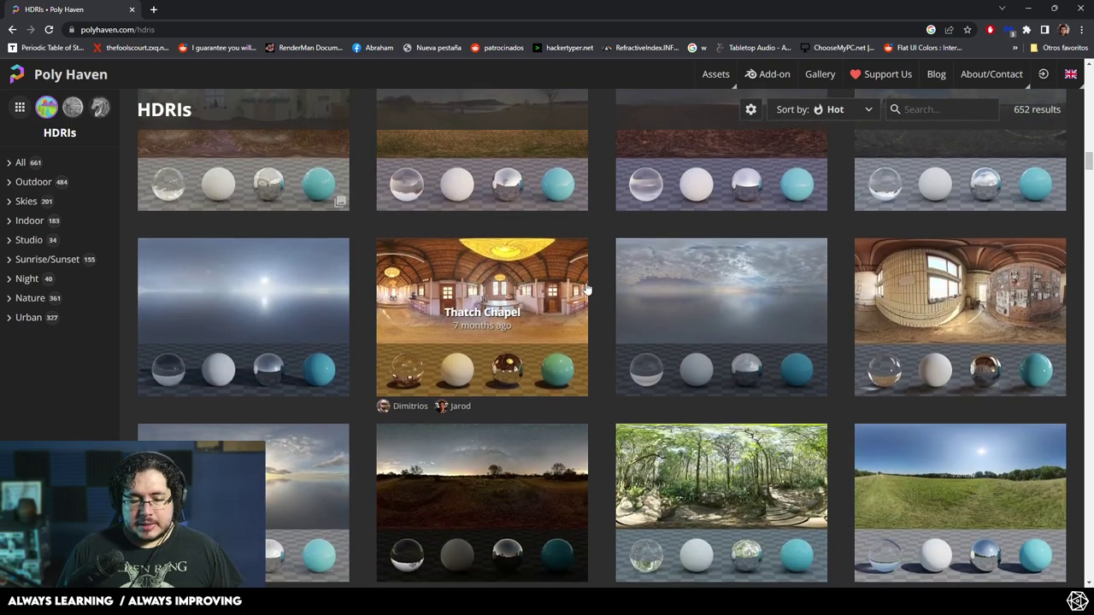
pyautogui.scroll(-8, 587, 289)
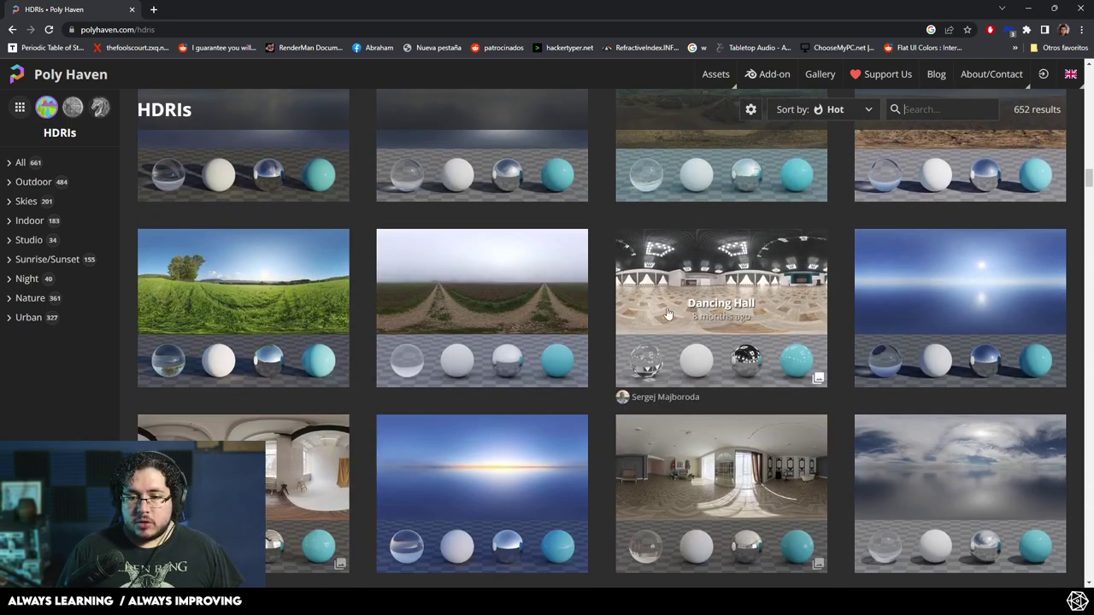
pyautogui.click(725, 355)
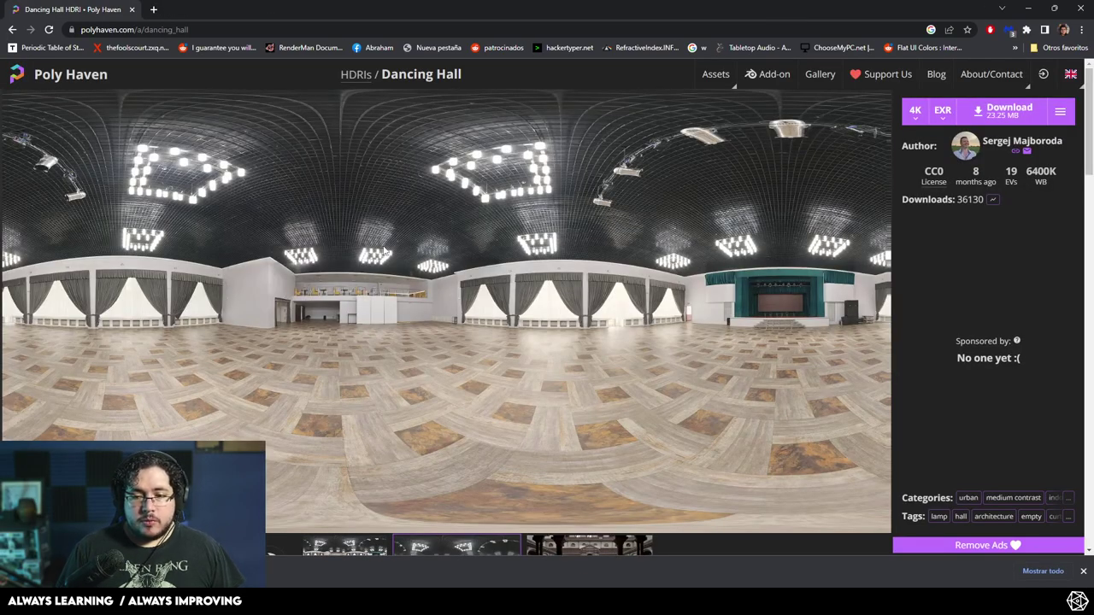
pyautogui.scroll(-3, 387, 251)
pyautogui.hotkey('alt', 'Left')
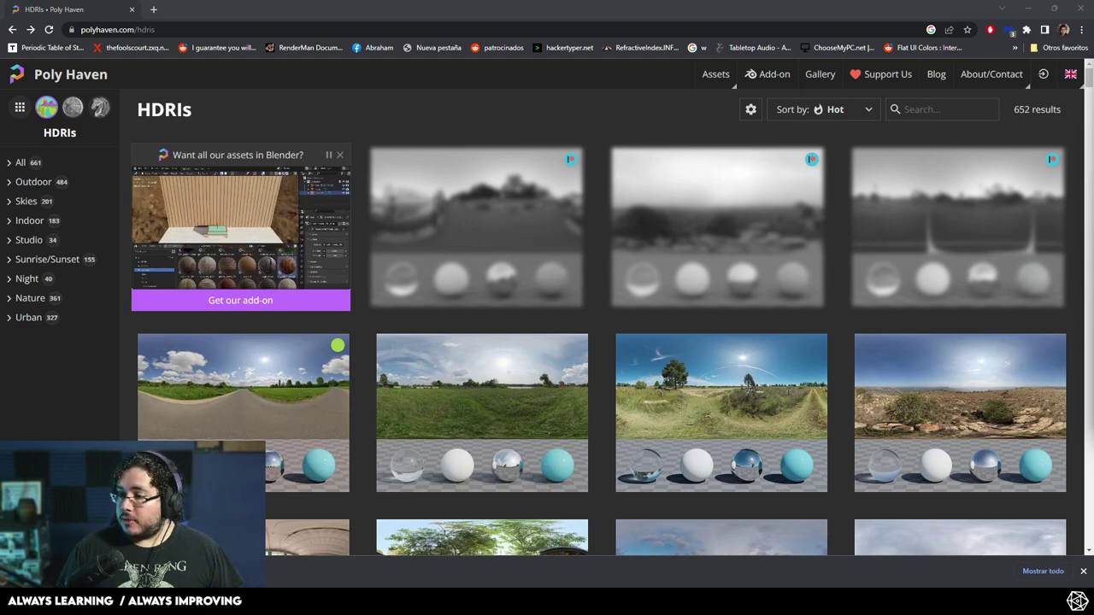
# - Switch back to Maya and set the project to the Abe_Leal3D folder inside F:\00_ProyectosCritical\2023
pyautogui.click(1030, 7)
pyautogui.click(10, 21)
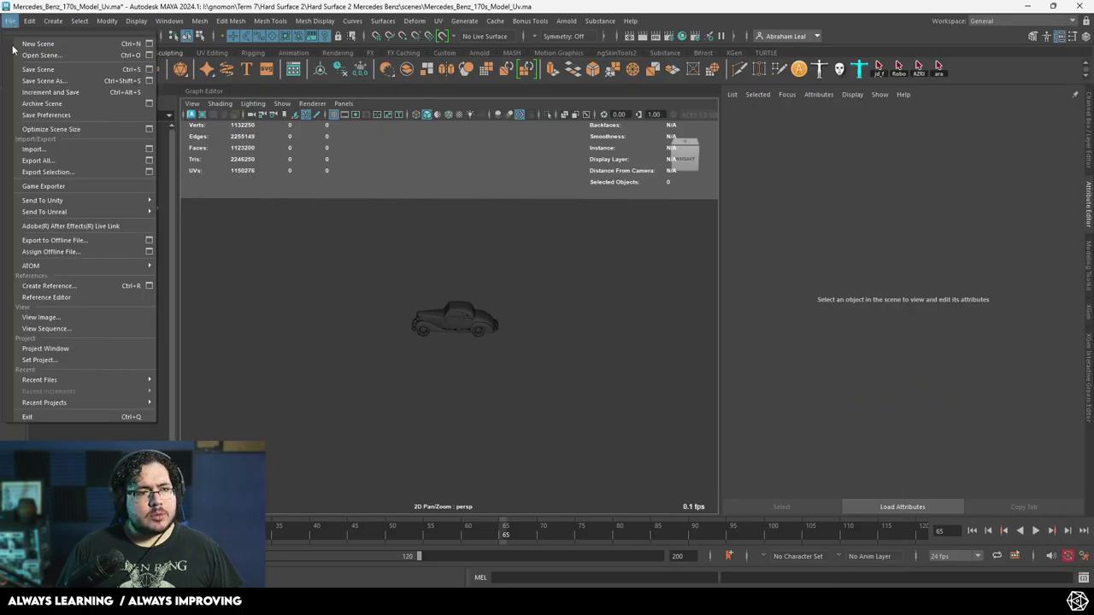
pyautogui.click(39, 359)
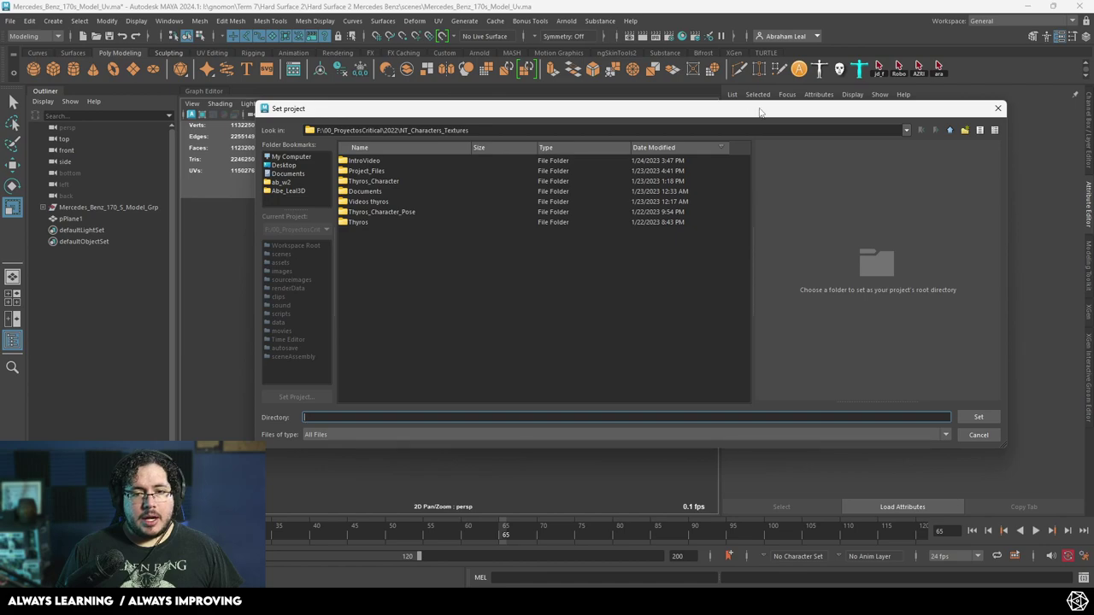
pyautogui.click(950, 131)
pyautogui.click(949, 131)
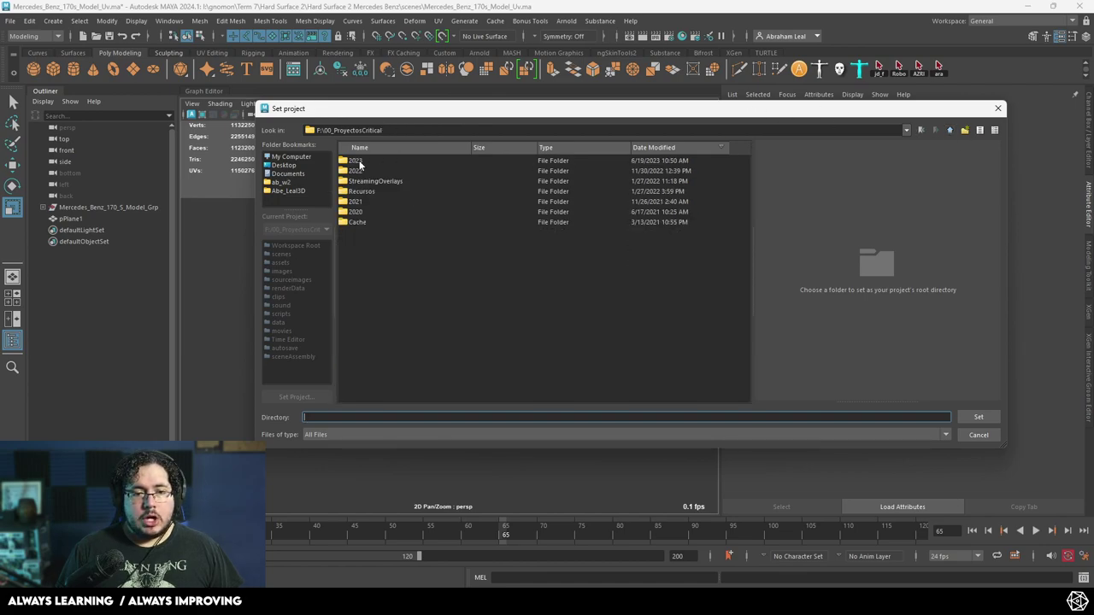
pyautogui.doubleClick(359, 163)
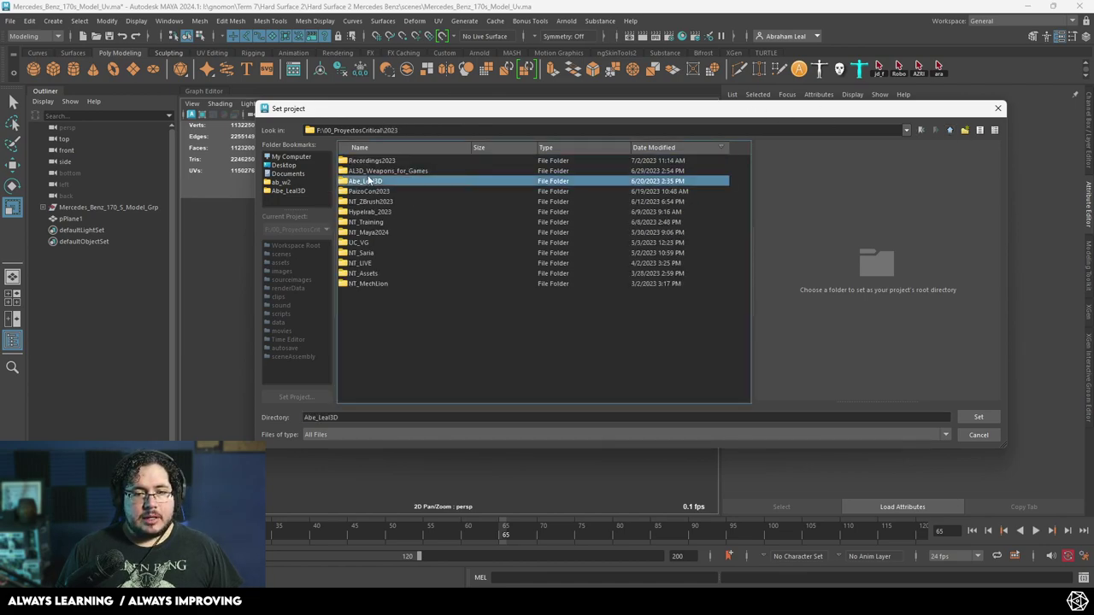
pyautogui.doubleClick(369, 181)
pyautogui.click(978, 418)
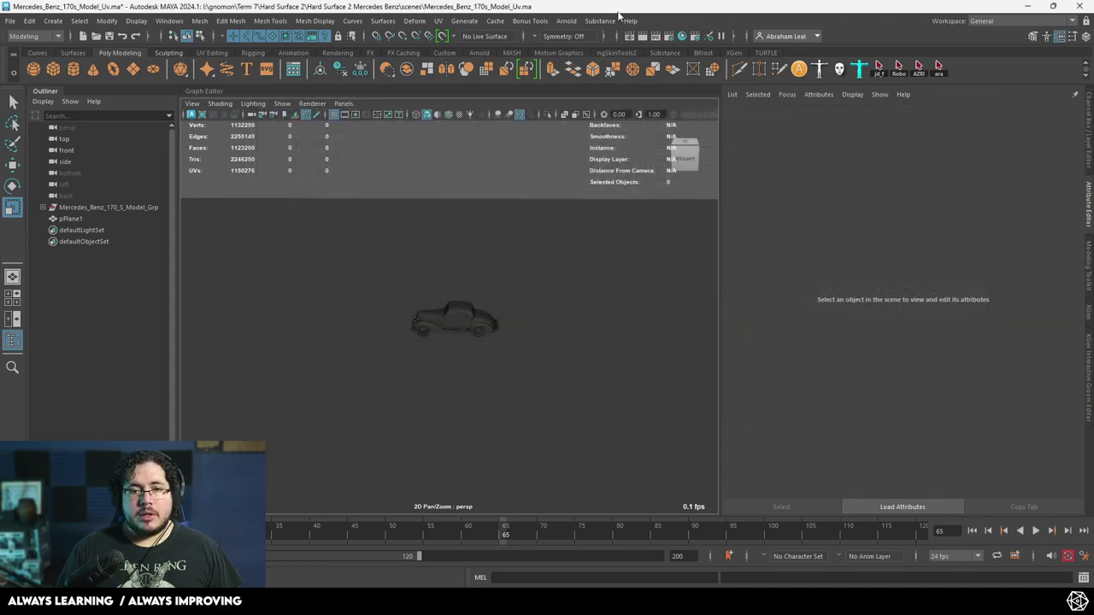
# - Add an Arnold skydome light to the scene and view the dome around the car
pyautogui.click(566, 20)
pyautogui.moveTo(607, 83)
pyautogui.click(730, 80)
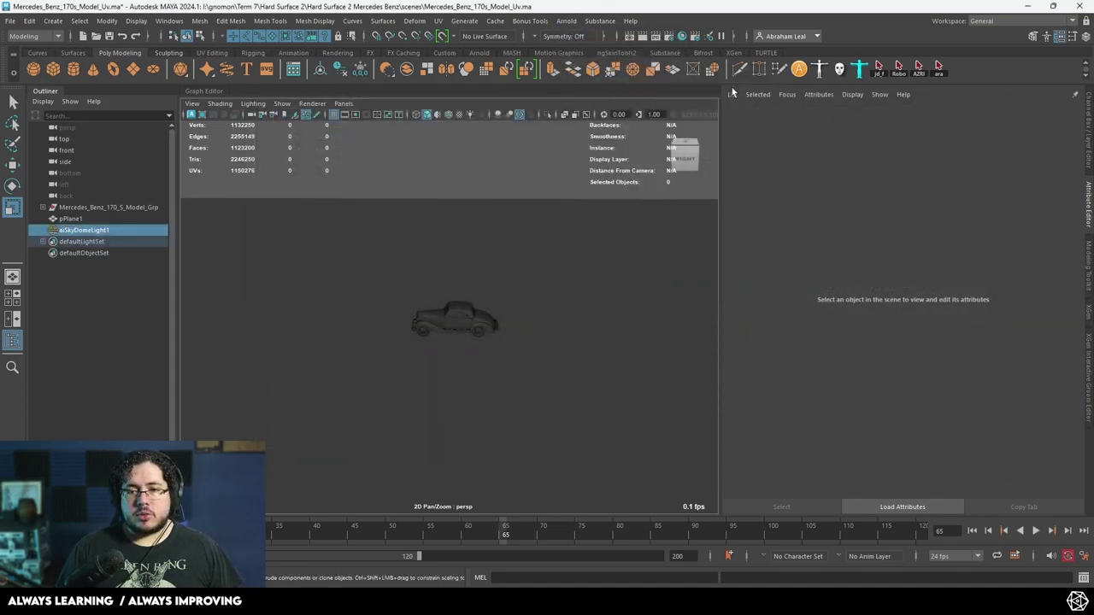
pyautogui.scroll(-5, 515, 268)
pyautogui.scroll(5, 483, 290)
pyautogui.keyDown('alt'); pyautogui.moveTo(458, 310); pyautogui.dragTo(534, 248); pyautogui.keyUp('alt')
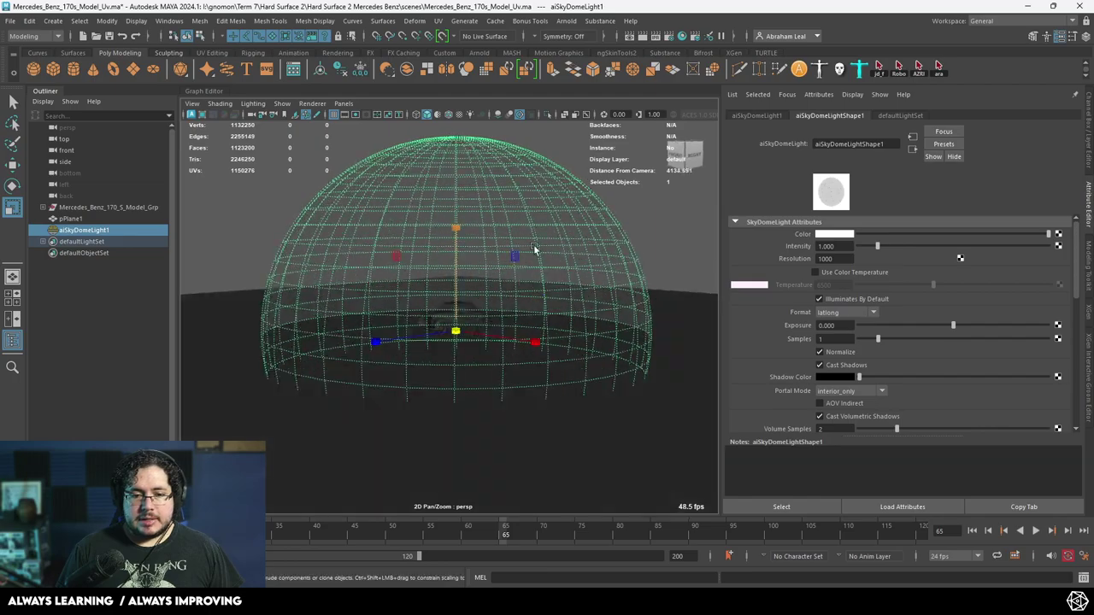
pyautogui.keyDown('alt'); pyautogui.moveTo(502, 330); pyautogui.dragTo(368, 241); pyautogui.keyUp('alt')
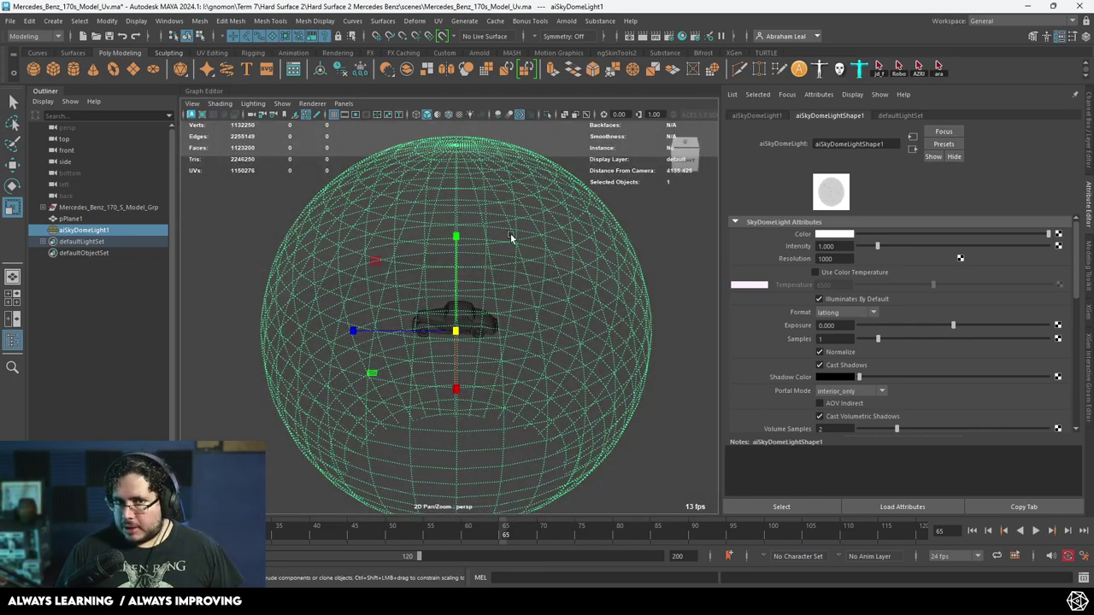
# - Connect a File texture to the skydome light's color and load dancing_hall_4k.exr from the project's sourceimages folder
pyautogui.click(1058, 234)
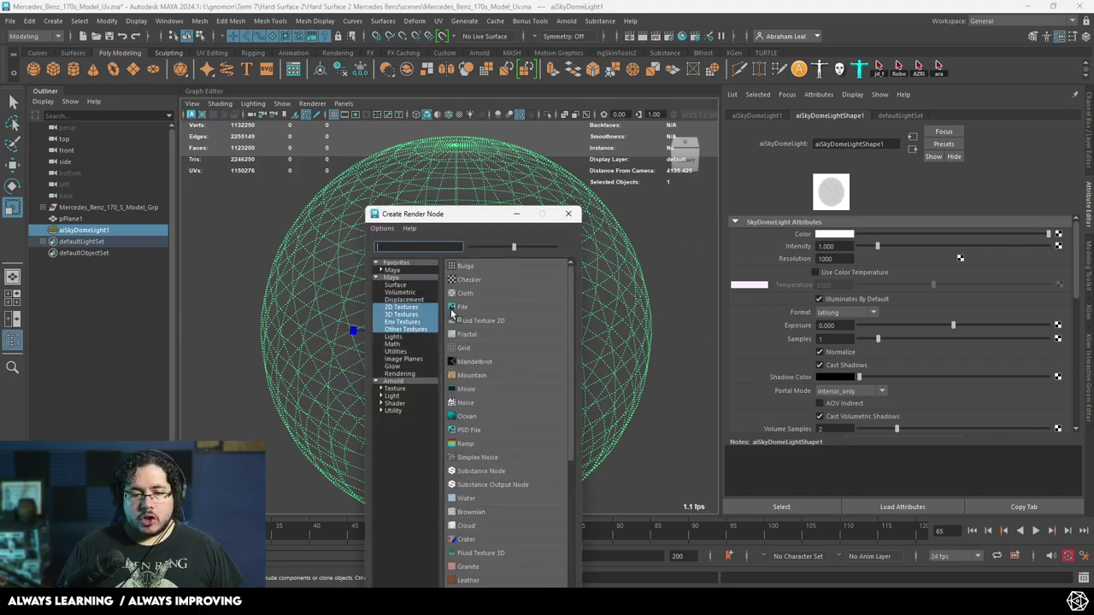
pyautogui.click(457, 308)
pyautogui.click(1060, 270)
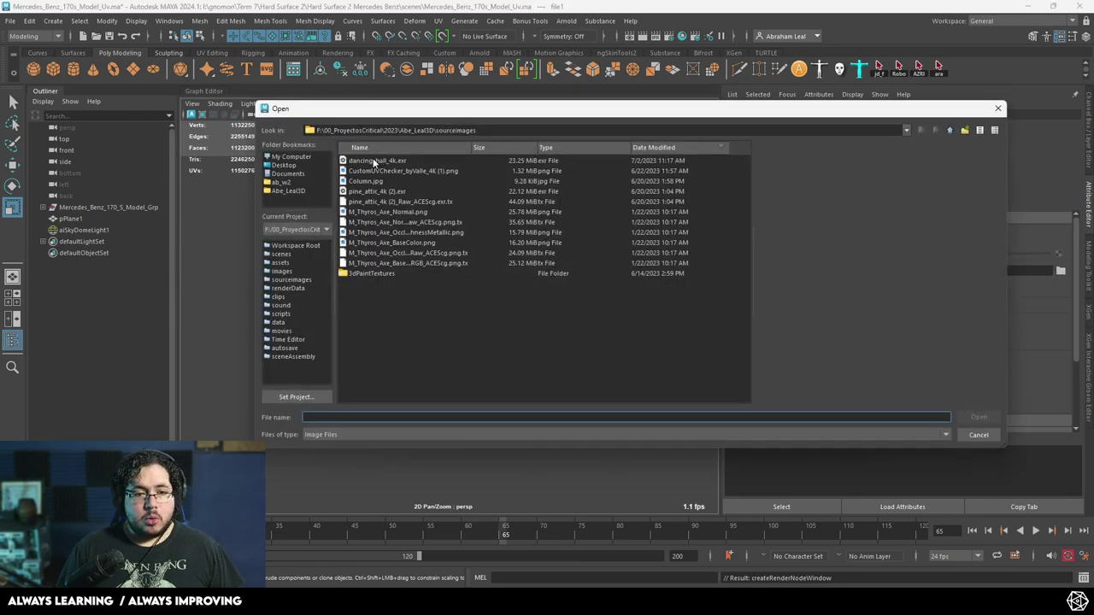
pyautogui.click(374, 160)
pyautogui.click(976, 417)
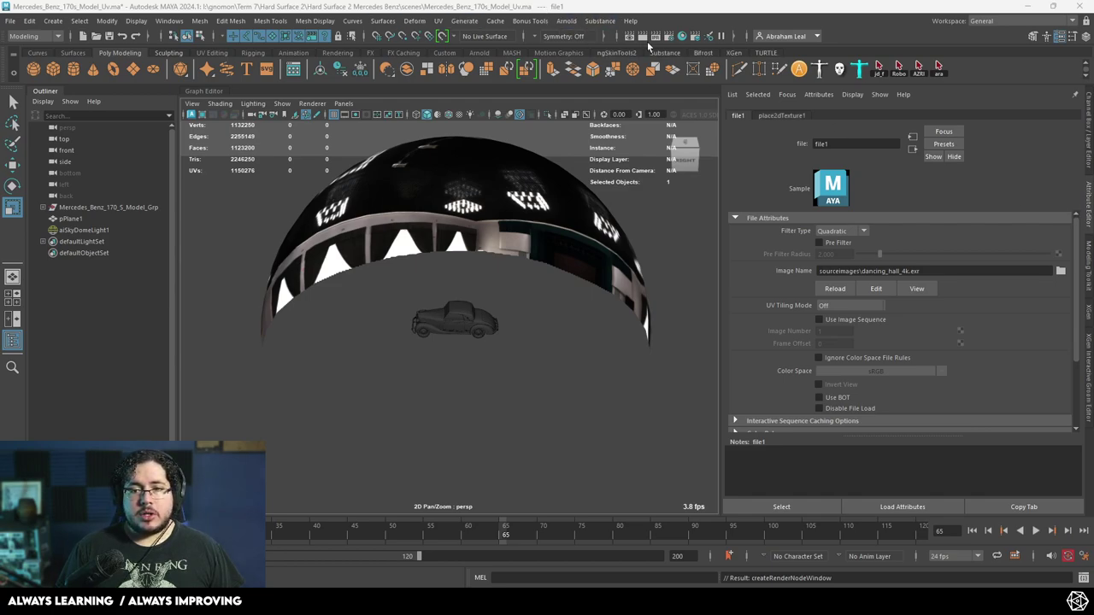
# - Set the render image size to the HD_1080 preset and check the render device in the system settings
pyautogui.click(669, 36)
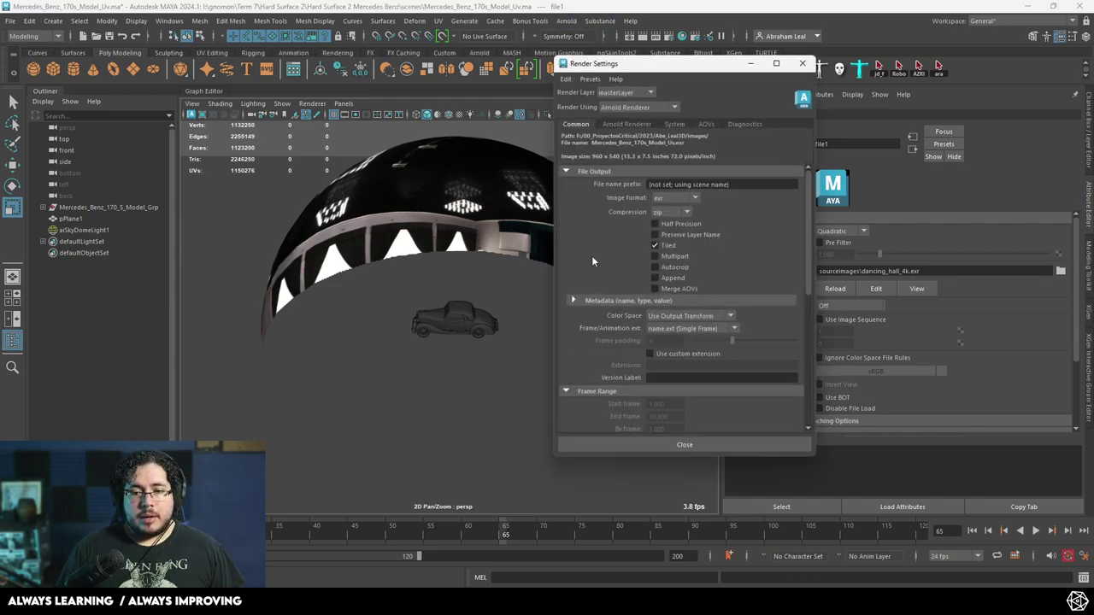
pyautogui.scroll(-7, 659, 297)
pyautogui.click(668, 278)
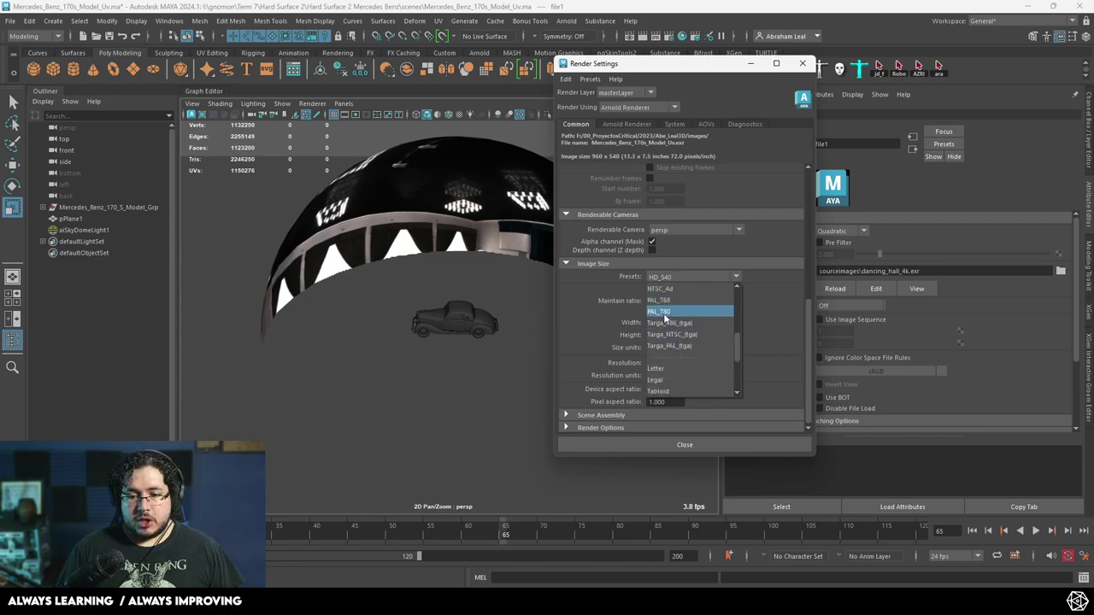
pyautogui.click(670, 312)
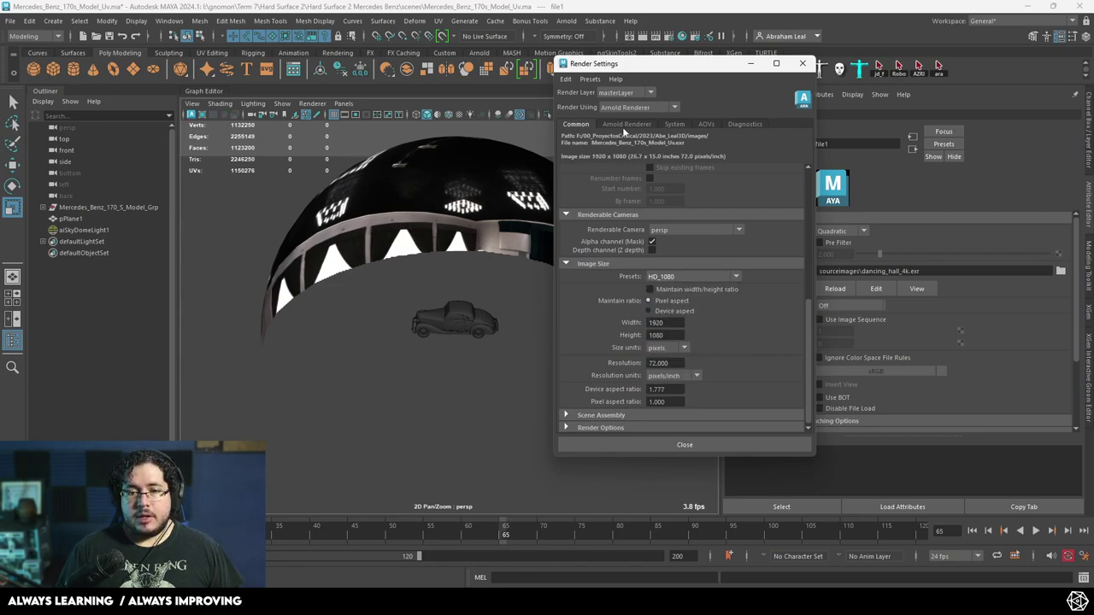
pyautogui.click(675, 125)
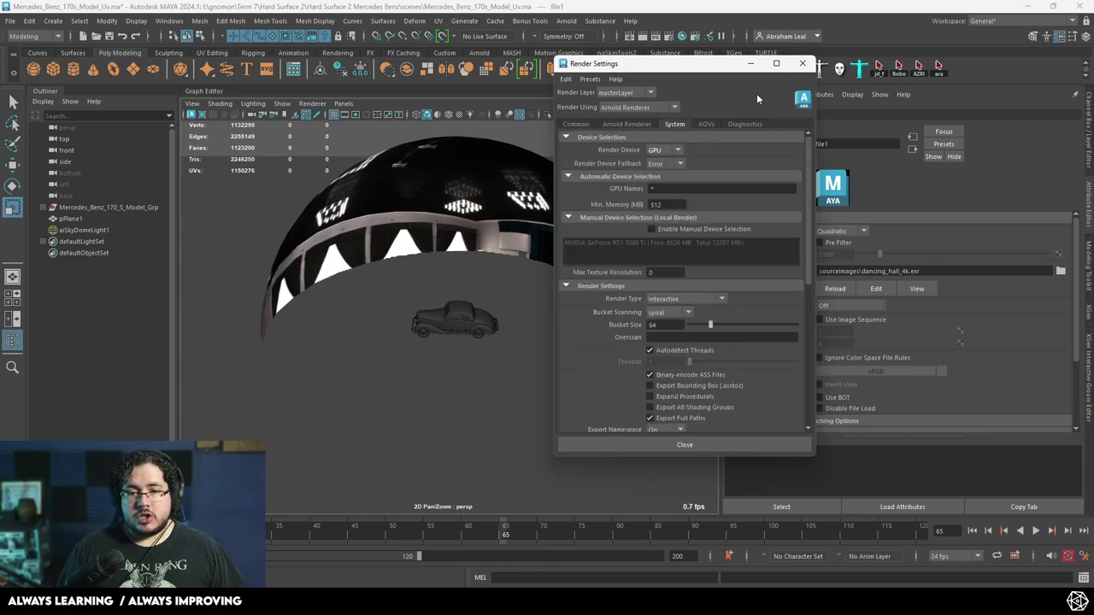
pyautogui.click(802, 63)
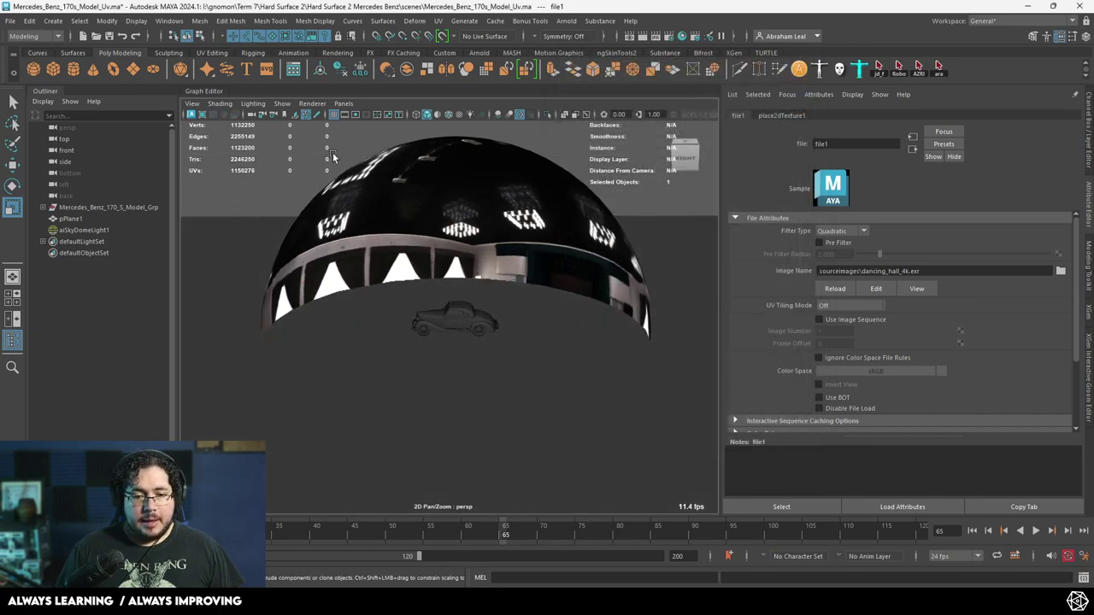
# - Create a camera, rename it Shotcam, and look through it in the viewport
pyautogui.click(300, 53)
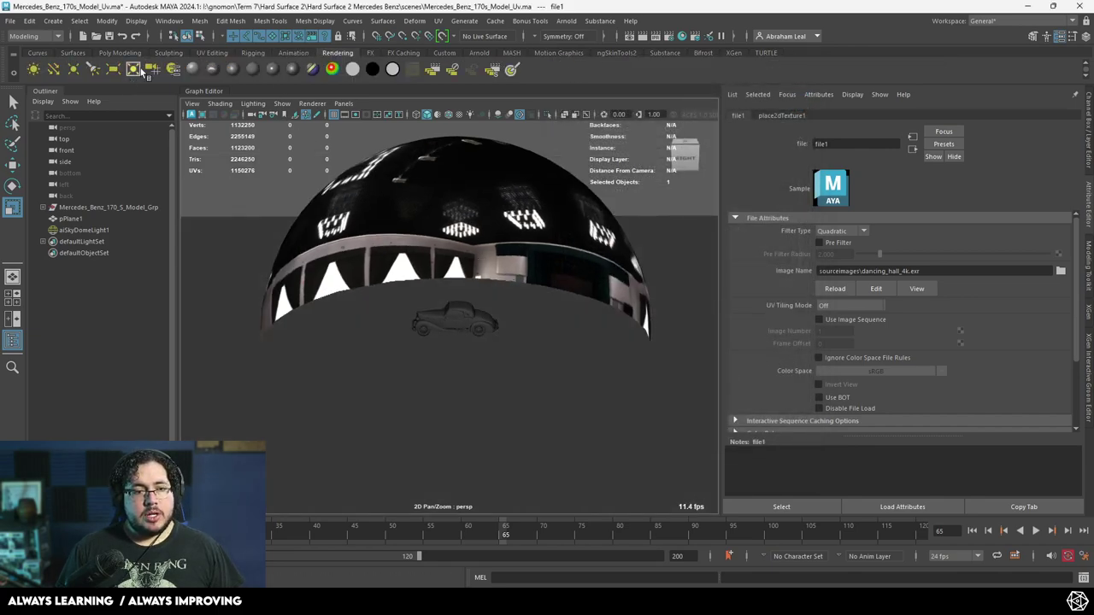
pyautogui.doubleClick(73, 242)
pyautogui.write('Shotcam')
pyautogui.press('Return')
pyautogui.click(344, 104)
pyautogui.click(361, 150)
# - Show the Shotcam's resolution gate and frame the whole car from the side inside it
pyautogui.scroll(-10, 423, 242)
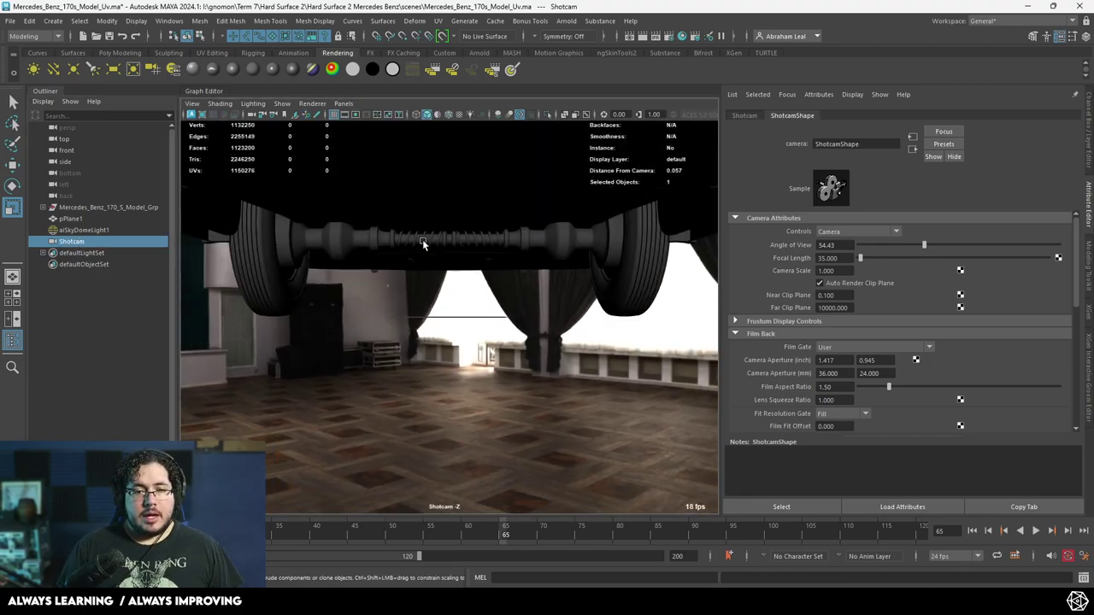
pyautogui.keyDown('alt'); pyautogui.moveTo(423, 238); pyautogui.dragTo(308, 240); pyautogui.keyUp('alt')
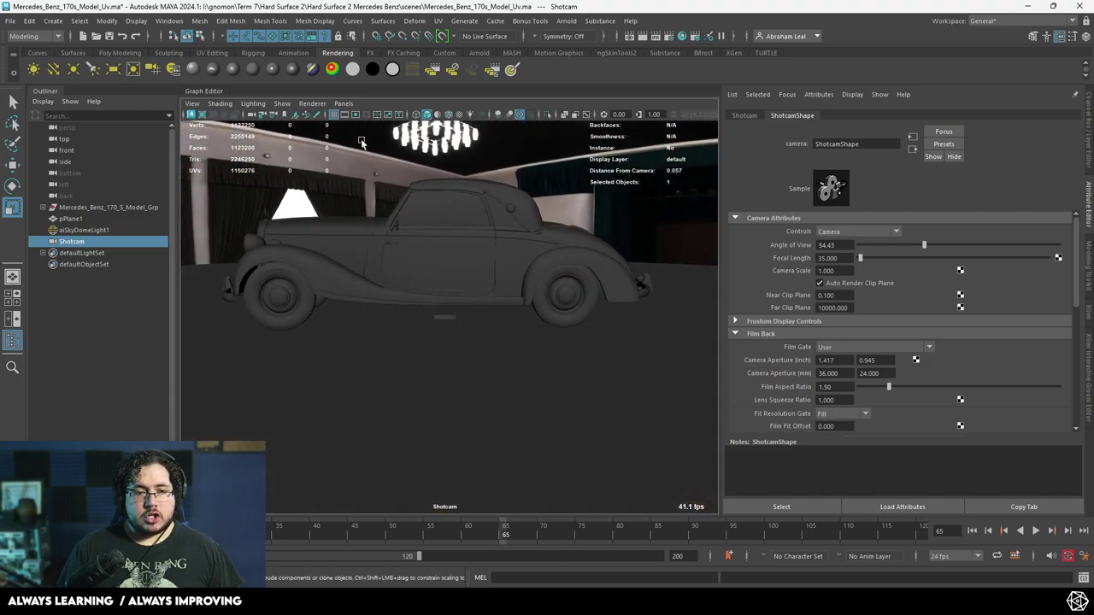
pyautogui.click(356, 115)
pyautogui.keyDown('alt'); pyautogui.moveTo(369, 141); pyautogui.dragTo(384, 219, button='middle'); pyautogui.keyUp('alt')
pyautogui.keyDown('alt'); pyautogui.moveTo(385, 219); pyautogui.dragTo(412, 244); pyautogui.keyUp('alt')
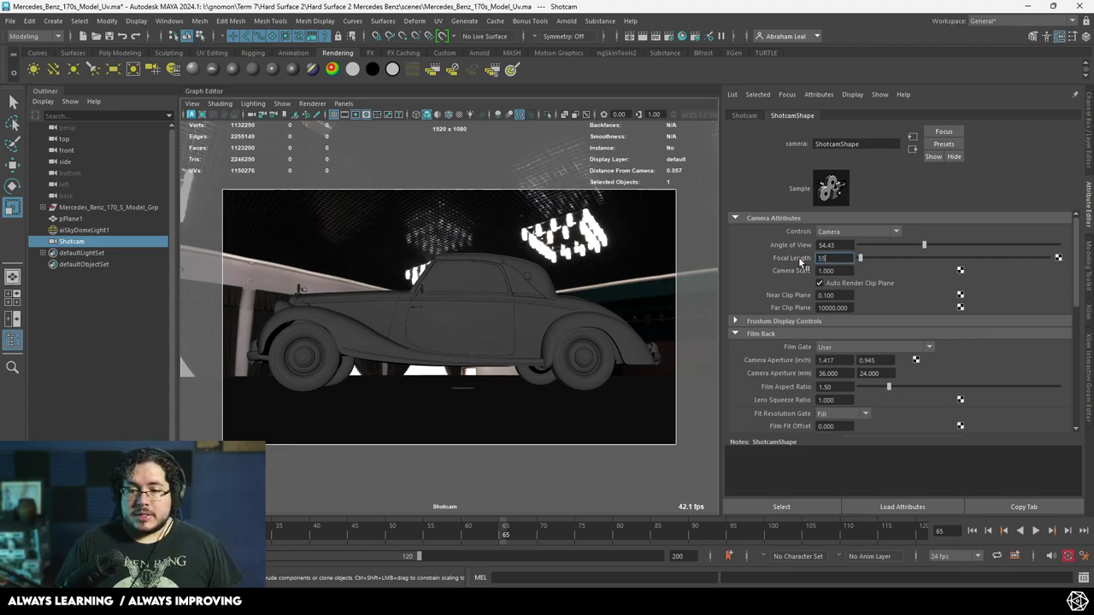
# - Try a focal length of 55 on the Shotcam and reframe the car from the side
pyautogui.press('Return')
pyautogui.scroll(-5, 478, 327)
pyautogui.moveTo(471, 321)
pyautogui.keyDown('alt'); pyautogui.mouseDown()
pyautogui.moveTo(452, 325)
pyautogui.moveTo(506, 319)
pyautogui.moveTo(488, 320)
pyautogui.mouseUp(); pyautogui.keyUp('alt')
pyautogui.scroll(2, 477, 332)
pyautogui.scroll(1, 500, 320)
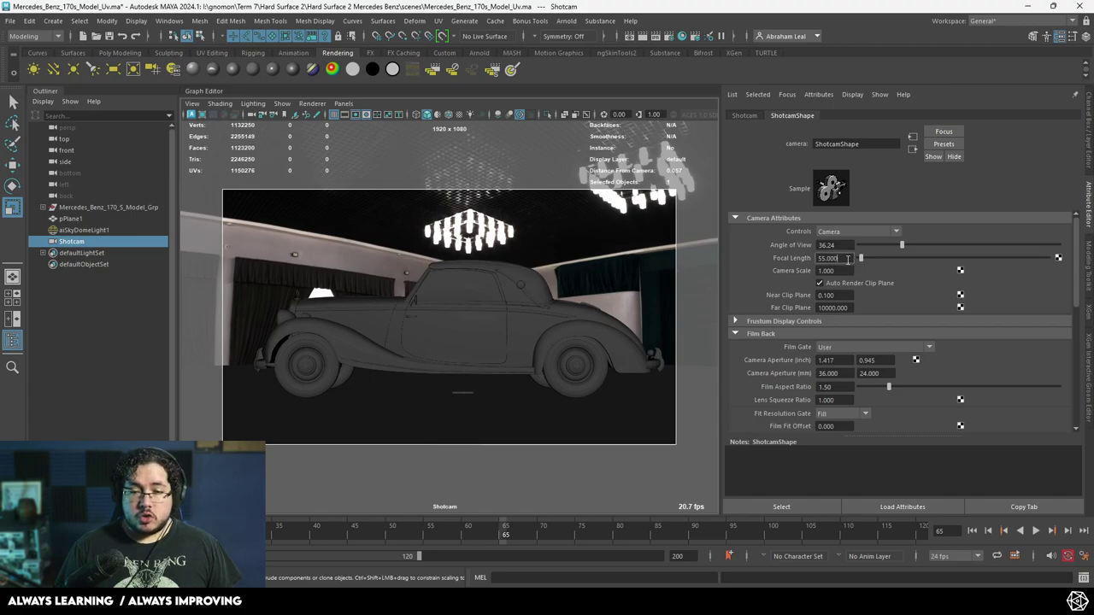
# - Set the Shotcam's focal length to 90 and reframe the car so it fills the resolution gate
pyautogui.press('Return')
pyautogui.scroll(-4, 458, 319)
pyautogui.moveTo(458, 318)
pyautogui.keyDown('alt'); pyautogui.mouseDown()
pyautogui.moveTo(471, 316)
pyautogui.moveTo(434, 308)
pyautogui.moveTo(455, 317)
pyautogui.mouseUp(); pyautogui.keyUp('alt')
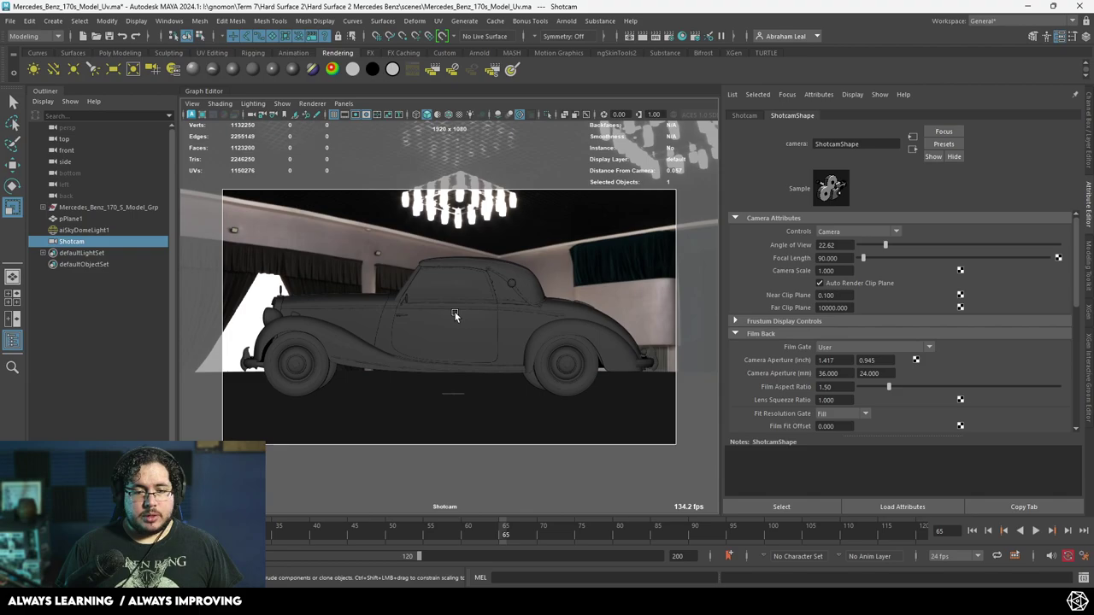
# - Set the skydome light's camera visibility to 0
pyautogui.click(547, 241)
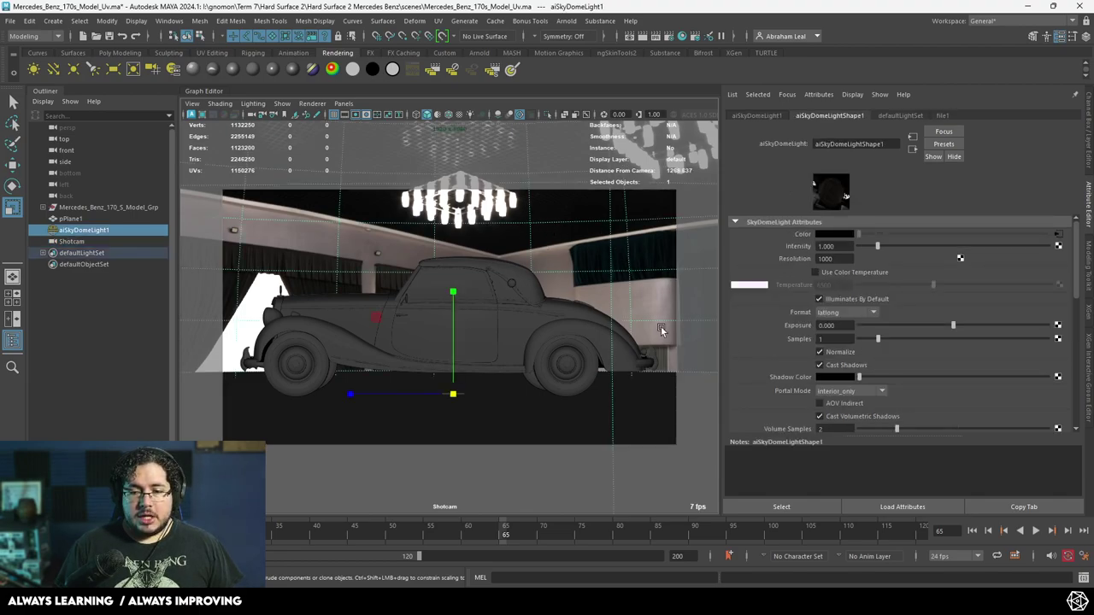
pyautogui.scroll(-5, 838, 393)
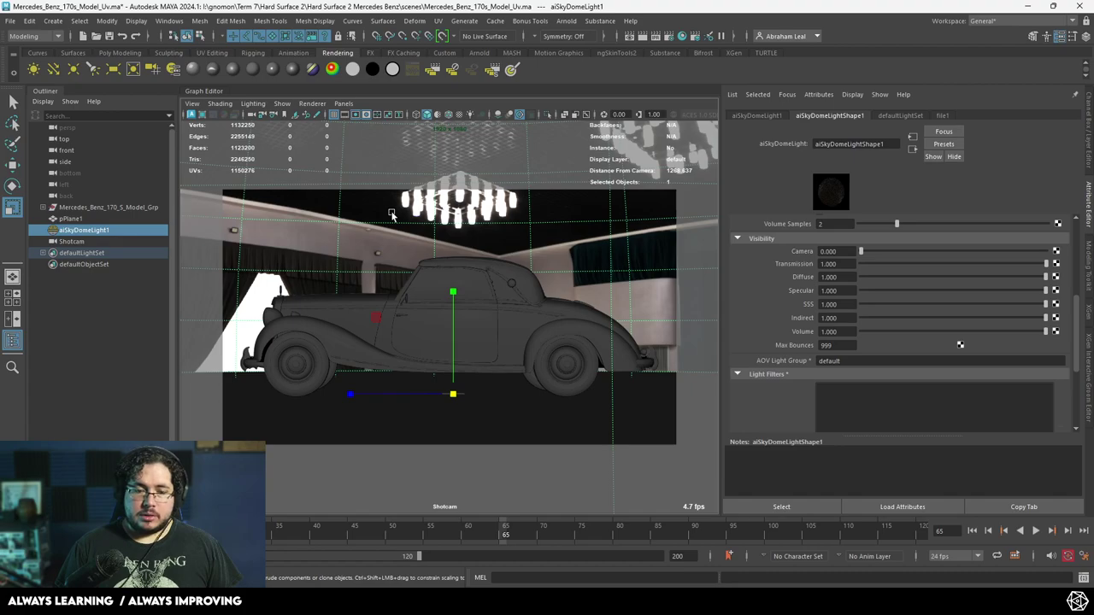
# - Return to the perspective view and switch the floor plane to edge selection at its far corner
pyautogui.click(329, 410)
pyautogui.press('space')
pyautogui.moveTo(330, 412); pyautogui.dragTo(461, 301)
pyautogui.keyDown('alt'); pyautogui.moveTo(461, 300); pyautogui.dragTo(227, 300, button='right'); pyautogui.keyUp('alt')
pyautogui.keyDown('alt'); pyautogui.moveTo(227, 301); pyautogui.dragTo(316, 304, button='middle'); pyautogui.keyUp('alt')
pyautogui.keyDown('alt'); pyautogui.moveTo(316, 304); pyautogui.dragTo(500, 362); pyautogui.keyUp('alt')
pyautogui.keyDown('alt'); pyautogui.moveTo(316, 363); pyautogui.dragTo(384, 364, button='right'); pyautogui.keyUp('alt')
pyautogui.keyDown('alt'); pyautogui.moveTo(383, 364); pyautogui.dragTo(457, 368, button='middle'); pyautogui.keyUp('alt')
pyautogui.moveTo(327, 264); pyautogui.dragTo(327, 233, button='right')
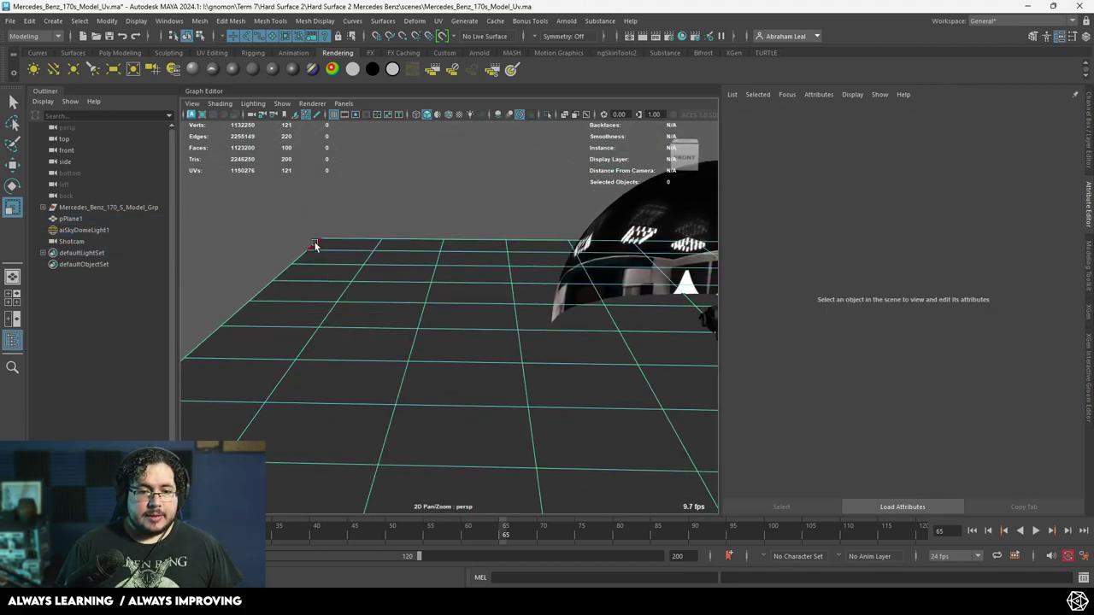
# - Select all border edges along one side of the floor plane and extrude them upward into a tall backdrop wall
pyautogui.click(314, 244)
pyautogui.keyDown('alt'); pyautogui.moveTo(342, 286); pyautogui.dragTo(432, 268, button='middle'); pyautogui.keyUp('alt')
pyautogui.keyDown('alt'); pyautogui.moveTo(431, 268); pyautogui.dragTo(369, 282, button='right'); pyautogui.keyUp('alt')
pyautogui.keyDown('shift'); pyautogui.doubleClick(297, 422); pyautogui.keyUp('shift')
pyautogui.keyDown('alt'); pyautogui.moveTo(338, 402); pyautogui.dragTo(366, 369); pyautogui.keyUp('alt')
pyautogui.hotkey('ctrl', 'e')
pyautogui.keyDown('alt'); pyautogui.moveTo(416, 292); pyautogui.dragTo(414, 119); pyautogui.keyUp('alt')
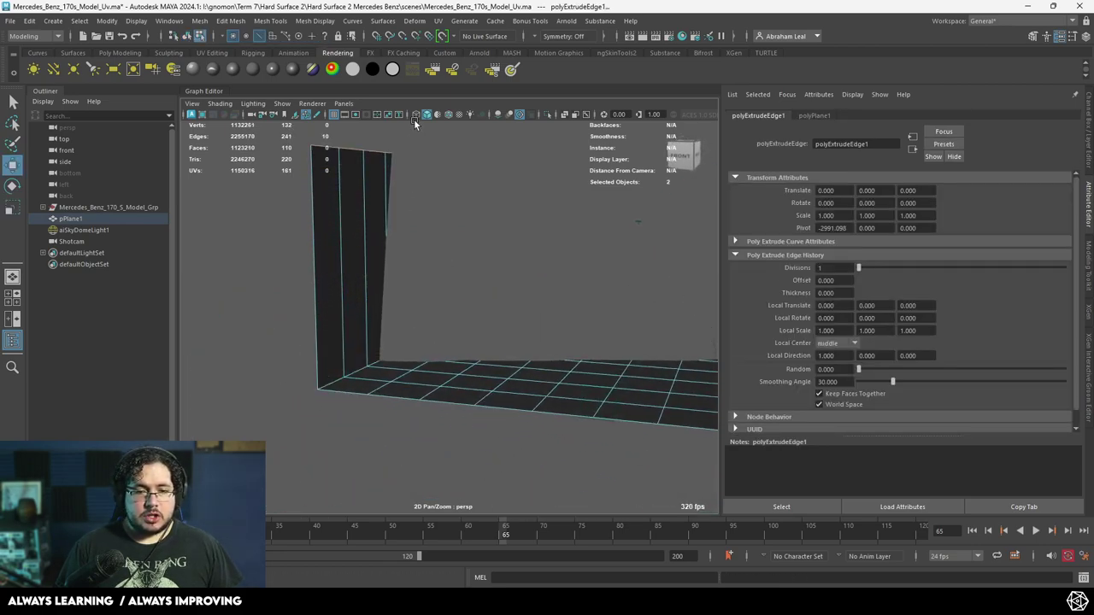
pyautogui.keyDown('alt'); pyautogui.moveTo(410, 298); pyautogui.dragTo(444, 299); pyautogui.keyUp('alt')
pyautogui.keyDown('alt'); pyautogui.moveTo(445, 300); pyautogui.dragTo(431, 311, button='middle'); pyautogui.keyUp('alt')
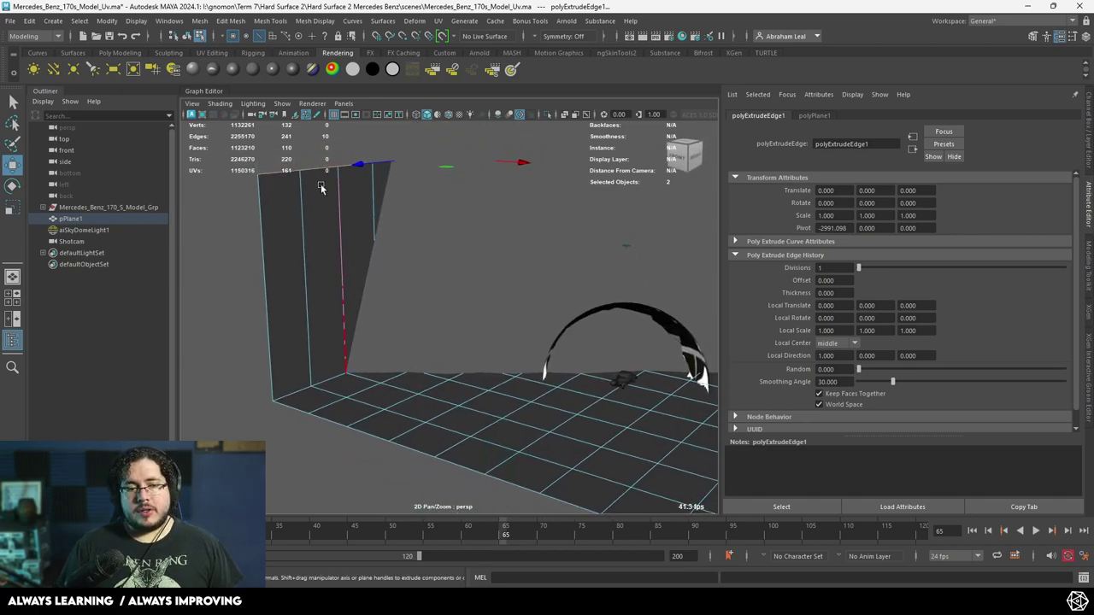
# - Raise the perspective camera's far clip plane distance so the distant backdrop wall is no longer cut off
pyautogui.click(252, 117)
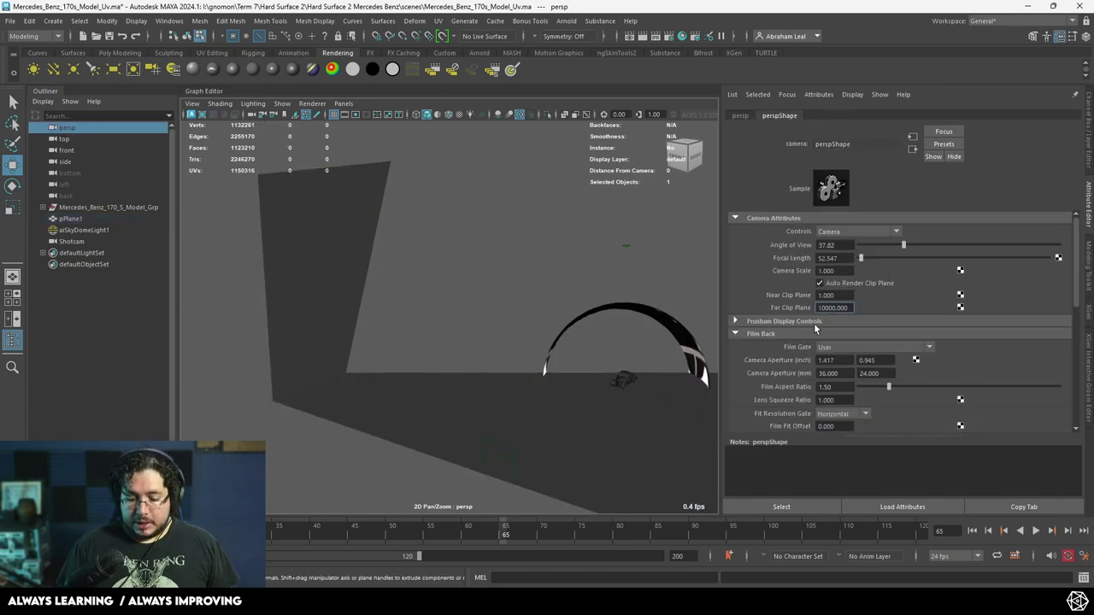
pyautogui.press('Return')
pyautogui.moveTo(651, 314)
pyautogui.keyDown('alt'); pyautogui.mouseDown()
pyautogui.moveTo(591, 330)
pyautogui.moveTo(654, 323)
pyautogui.mouseUp(); pyautogui.keyUp('alt')
# - Bevel the edge loop where the floor meets the wall into a smooth multi-segment curve and return to object mode
pyautogui.click(415, 353)
pyautogui.keyDown('alt'); pyautogui.moveTo(415, 354); pyautogui.dragTo(437, 347, button='right'); pyautogui.keyUp('alt')
pyautogui.moveTo(434, 262); pyautogui.dragTo(433, 238, button='right')
pyautogui.click(420, 331)
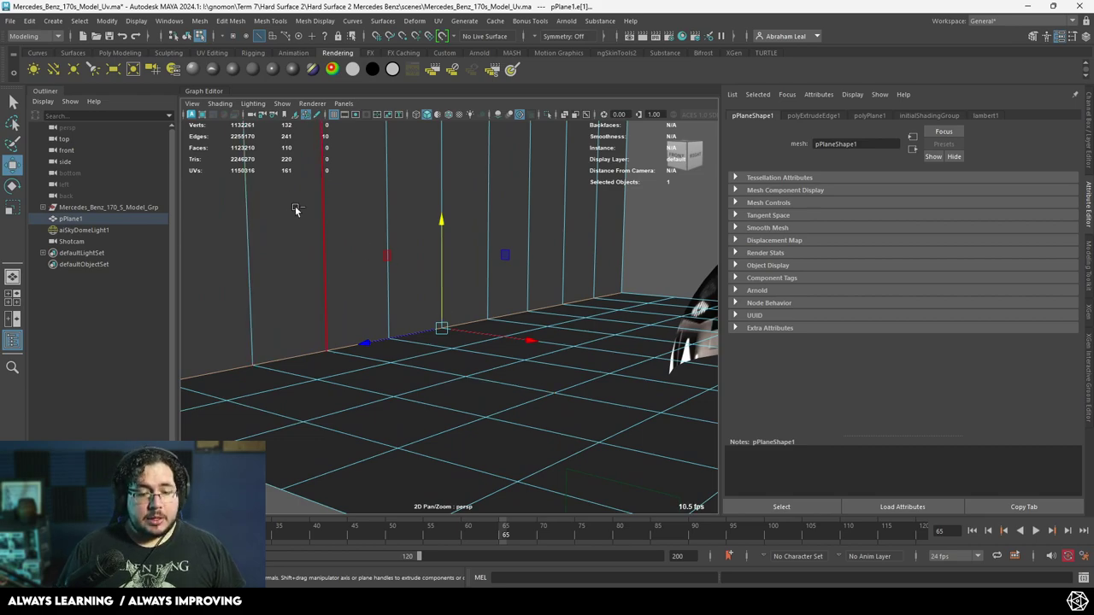
pyautogui.click(118, 53)
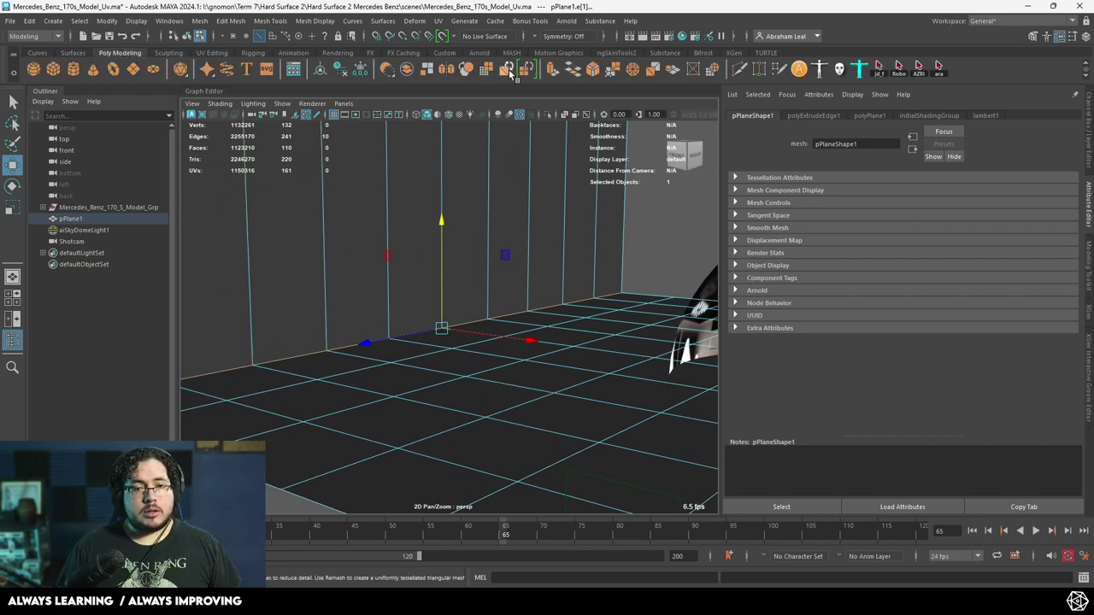
pyautogui.hotkey('ctrl', 'b')
pyautogui.moveTo(497, 200); pyautogui.dragTo(533, 202)
pyautogui.moveTo(572, 271); pyautogui.dragTo(637, 222, button='right')
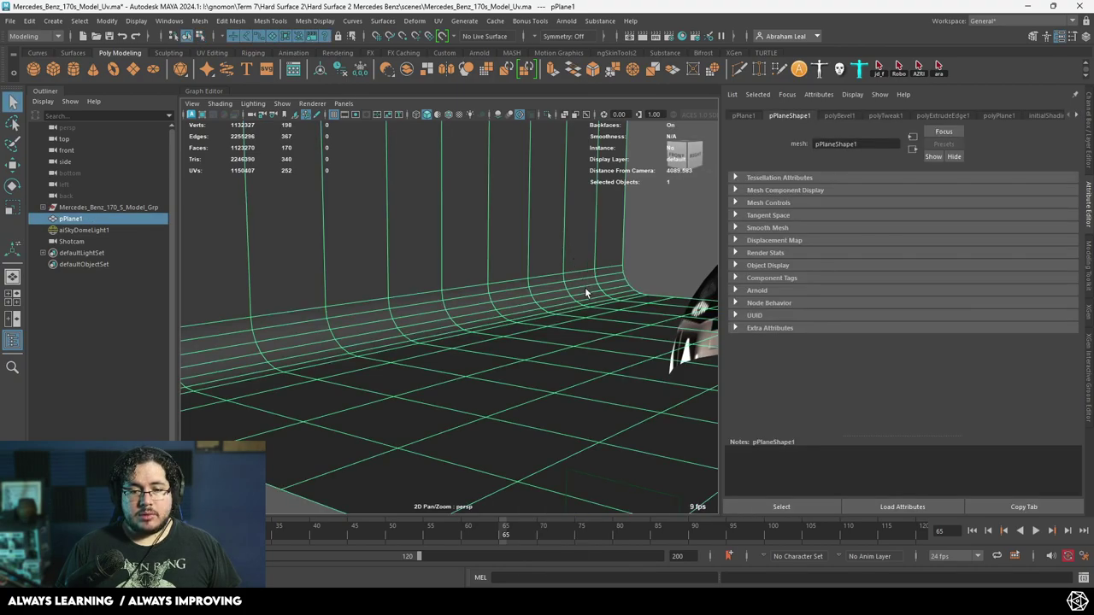
pyautogui.keyDown('alt'); pyautogui.moveTo(588, 293); pyautogui.dragTo(478, 267, button='right'); pyautogui.keyUp('alt')
pyautogui.click(478, 268)
pyautogui.keyDown('alt'); pyautogui.moveTo(446, 322); pyautogui.dragTo(416, 310); pyautogui.keyUp('alt')
pyautogui.click(416, 309)
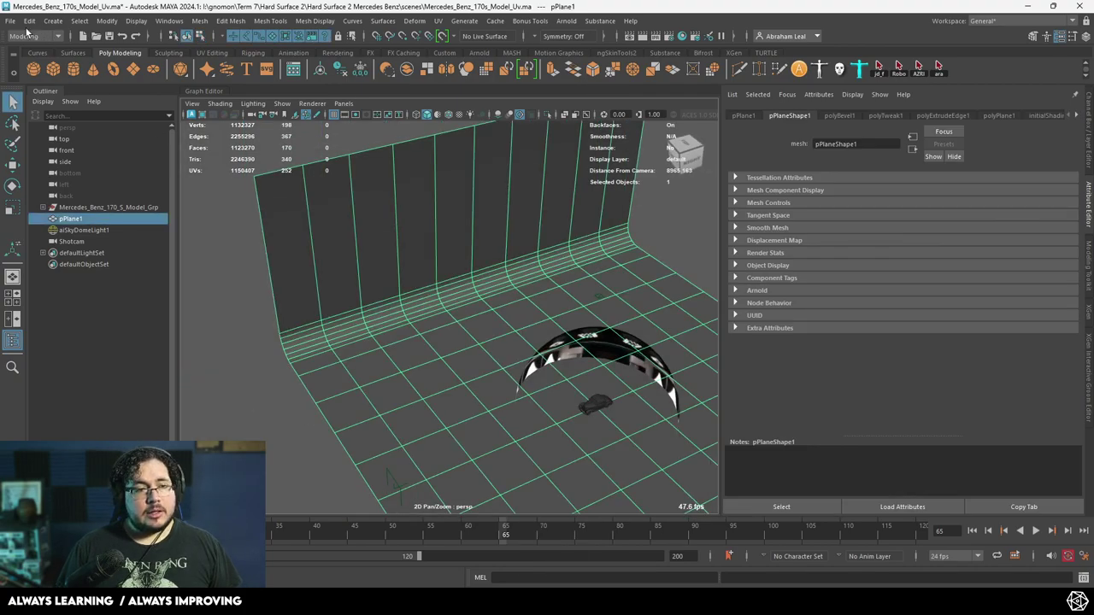
# - Save the scene, and save a copy as Mercedes_Benz_170s_Model_Uv.ma in the Abe_Leal3D project's scenes folder
pyautogui.click(10, 20)
pyautogui.click(44, 69)
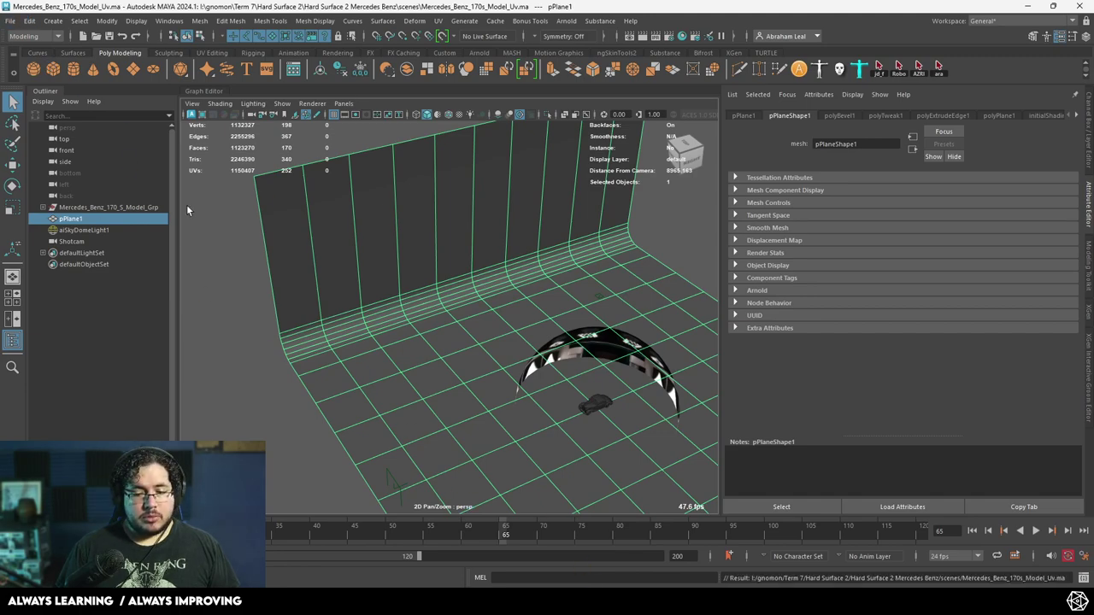
pyautogui.click(11, 20)
pyautogui.click(43, 81)
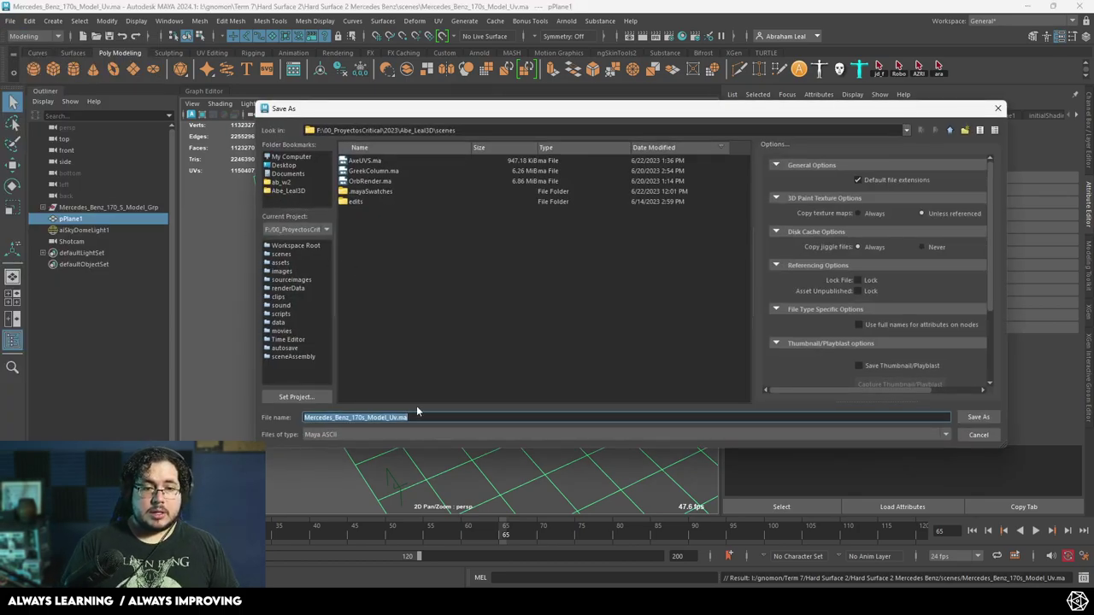
pyautogui.click(979, 416)
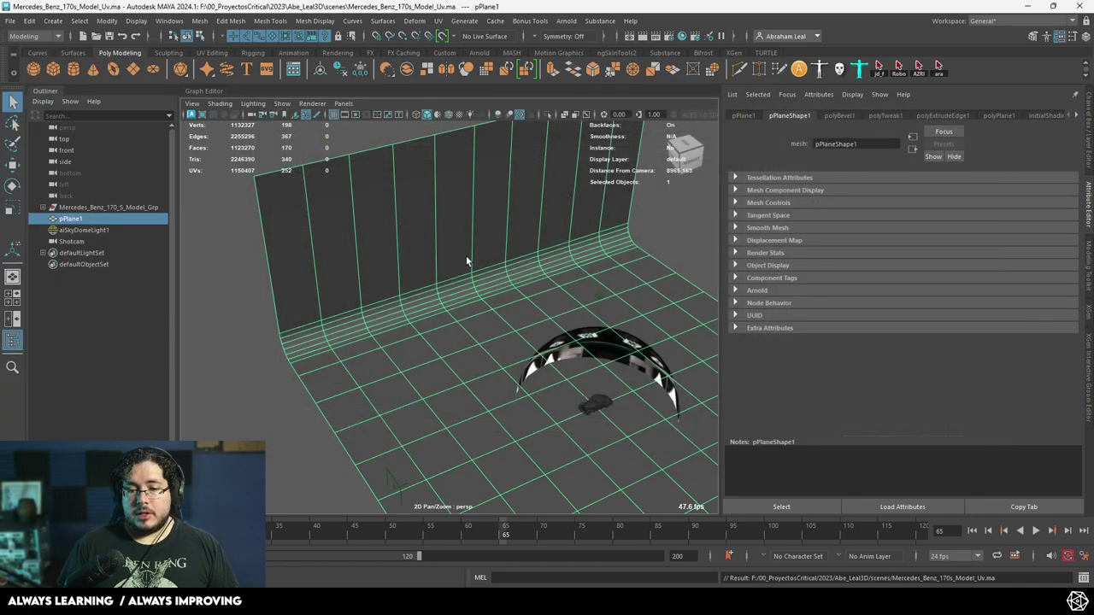
# - Start an Arnold render of the scene through the Shotcam camera
pyautogui.click(653, 231)
pyautogui.keyDown('alt'); pyautogui.moveTo(651, 329); pyautogui.dragTo(474, 226, button='middle'); pyautogui.keyUp('alt')
pyautogui.scroll(-3, 402, 359)
pyautogui.scroll(3, 480, 412)
pyautogui.click(566, 20)
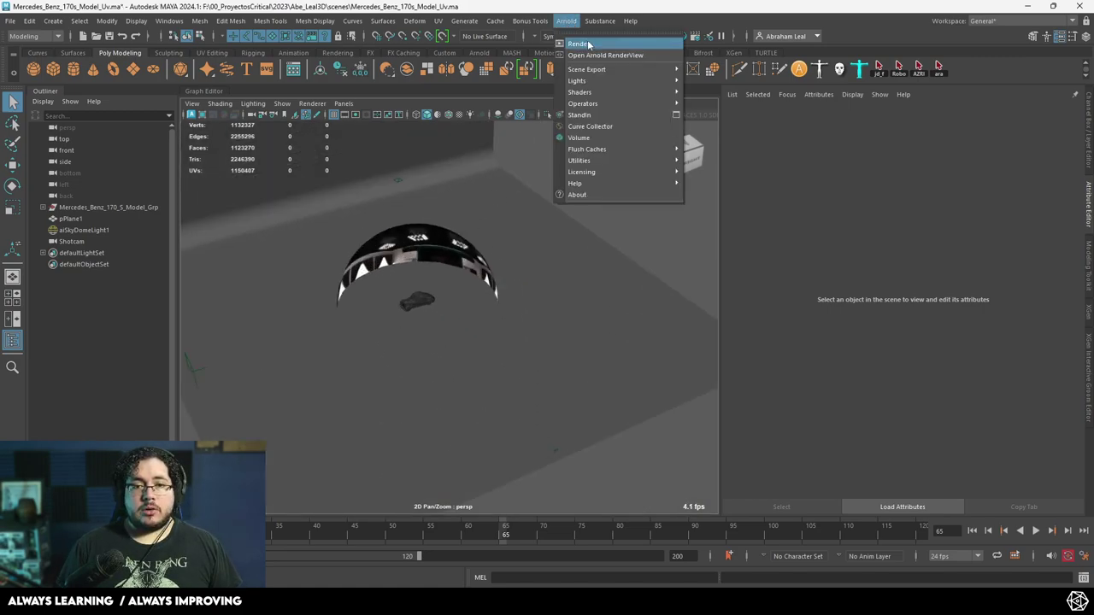
pyautogui.click(587, 39)
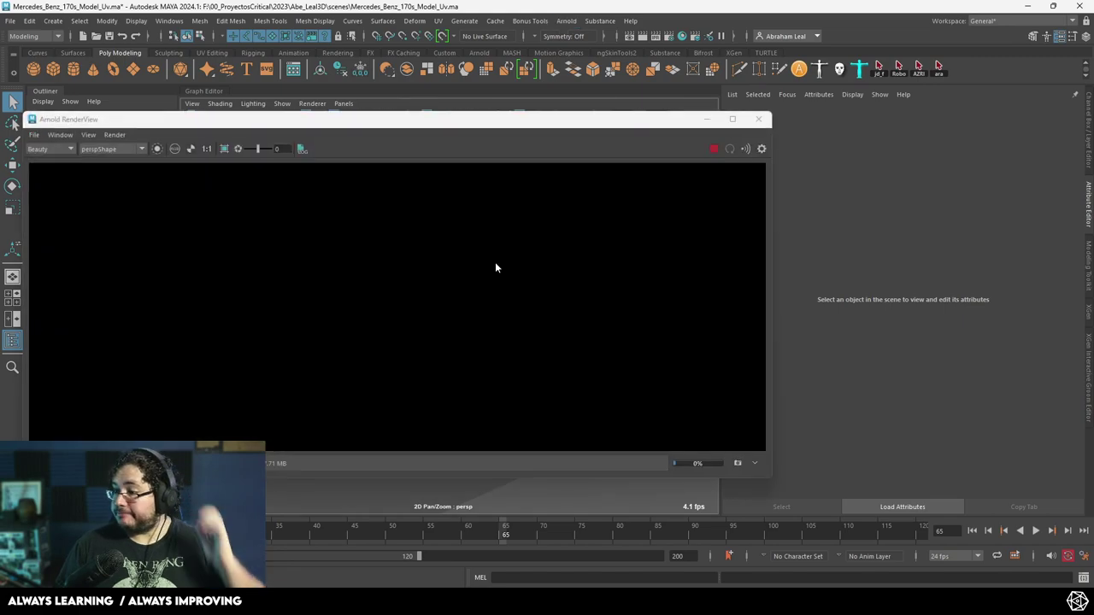
pyautogui.click(111, 149)
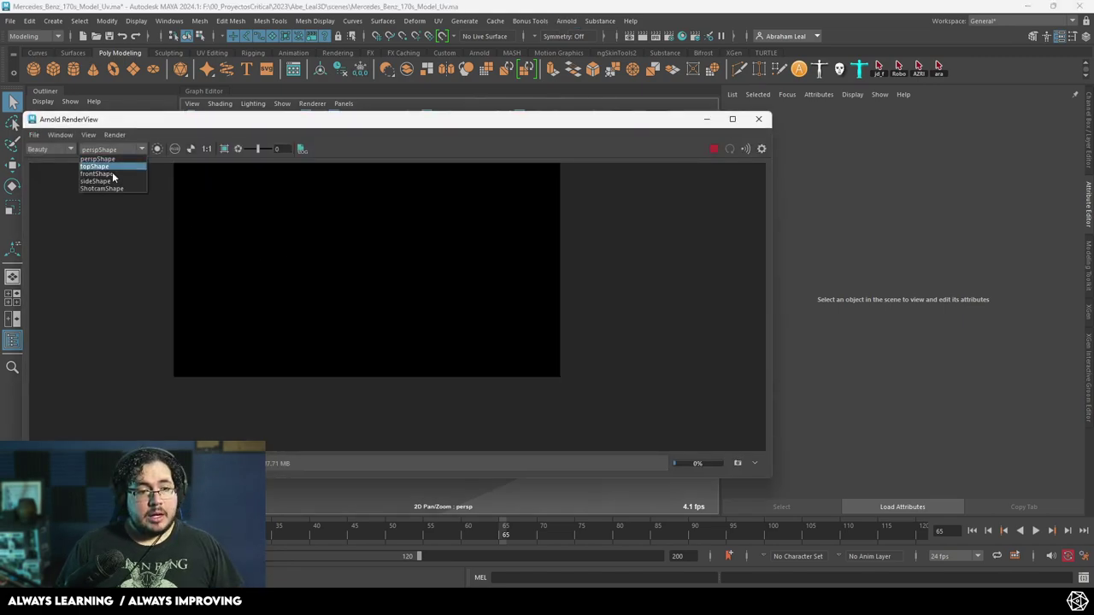
pyautogui.click(102, 189)
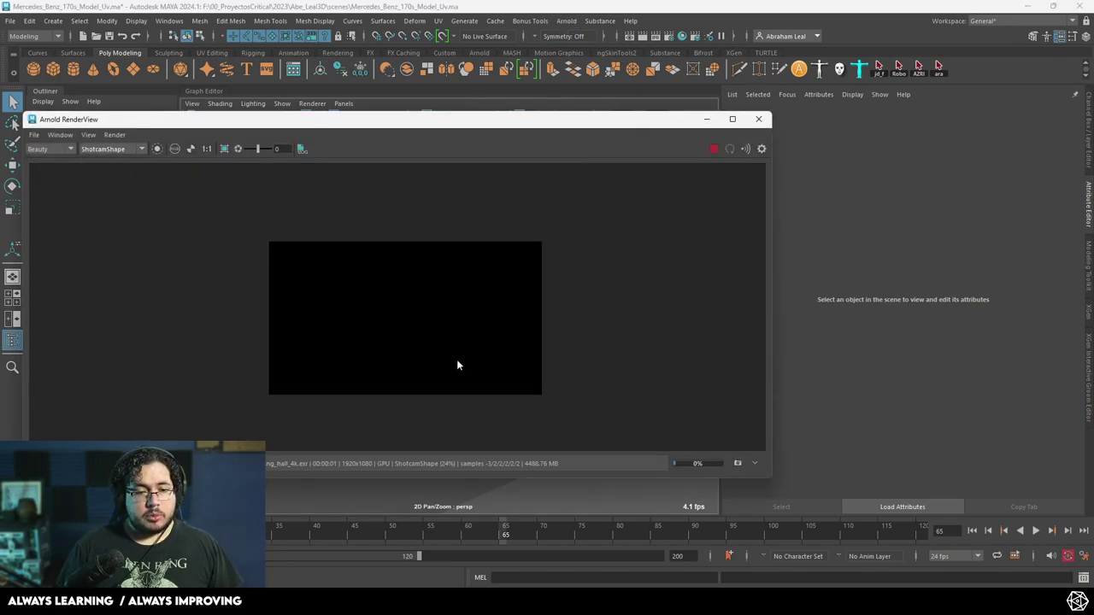
pyautogui.scroll(-1, 457, 360)
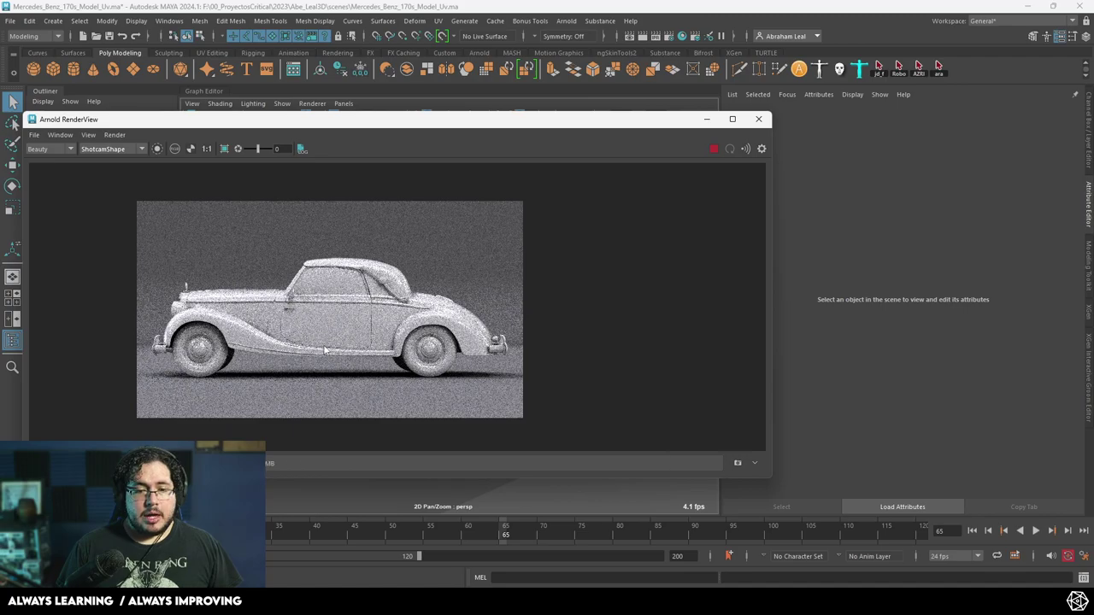
# - Examine the lighting on the rendered car, stop the render and close the render window
pyautogui.scroll(5, 323, 344)
pyautogui.scroll(-7, 323, 345)
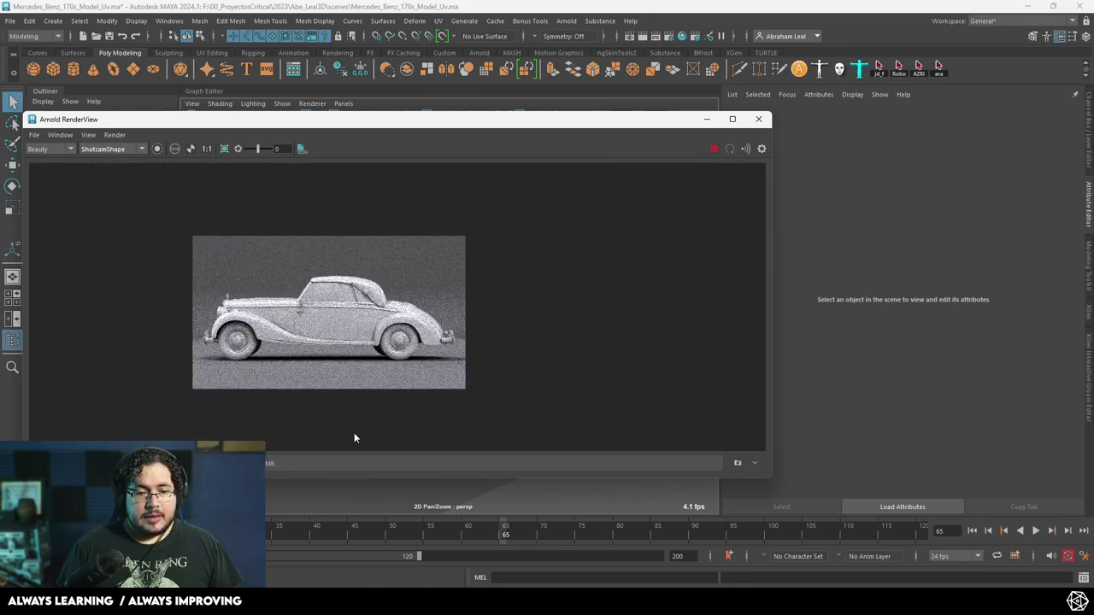
pyautogui.scroll(3, 293, 335)
pyautogui.scroll(-4, 293, 335)
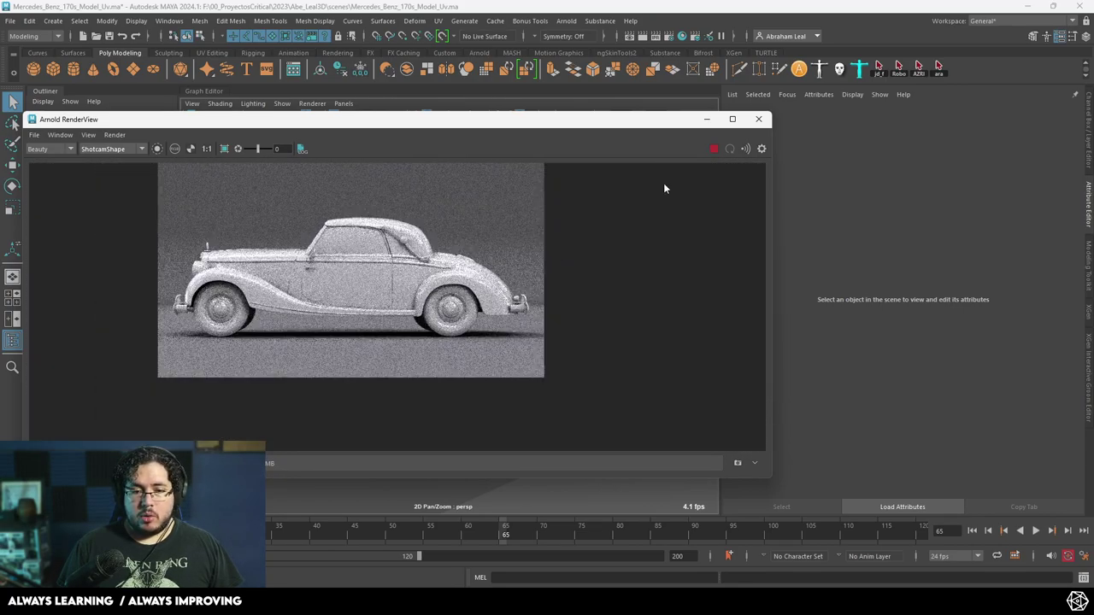
pyautogui.click(715, 150)
pyautogui.click(758, 119)
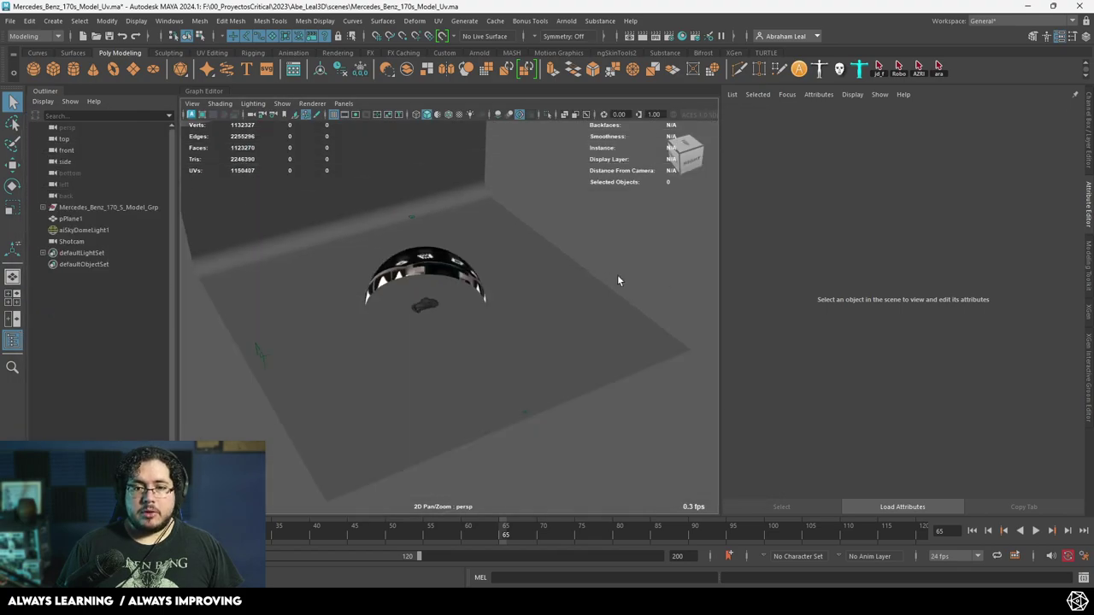
# - Set the skydome light's exposure to -4 and check the car in a new render
pyautogui.click(431, 248)
pyautogui.keyDown('alt'); pyautogui.moveTo(431, 248); pyautogui.dragTo(510, 224); pyautogui.keyUp('alt')
pyautogui.click(481, 220)
pyautogui.scroll(5, 866, 295)
pyautogui.click(844, 326)
pyautogui.moveTo(845, 326); pyautogui.dragTo(776, 320)
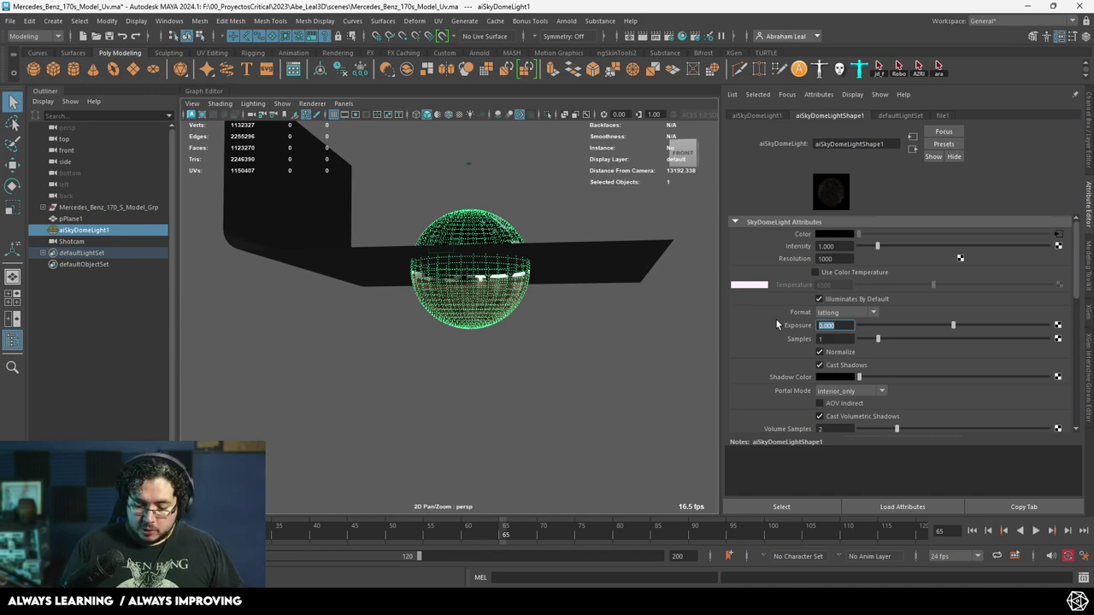
pyautogui.write('-4')
pyautogui.press('Return')
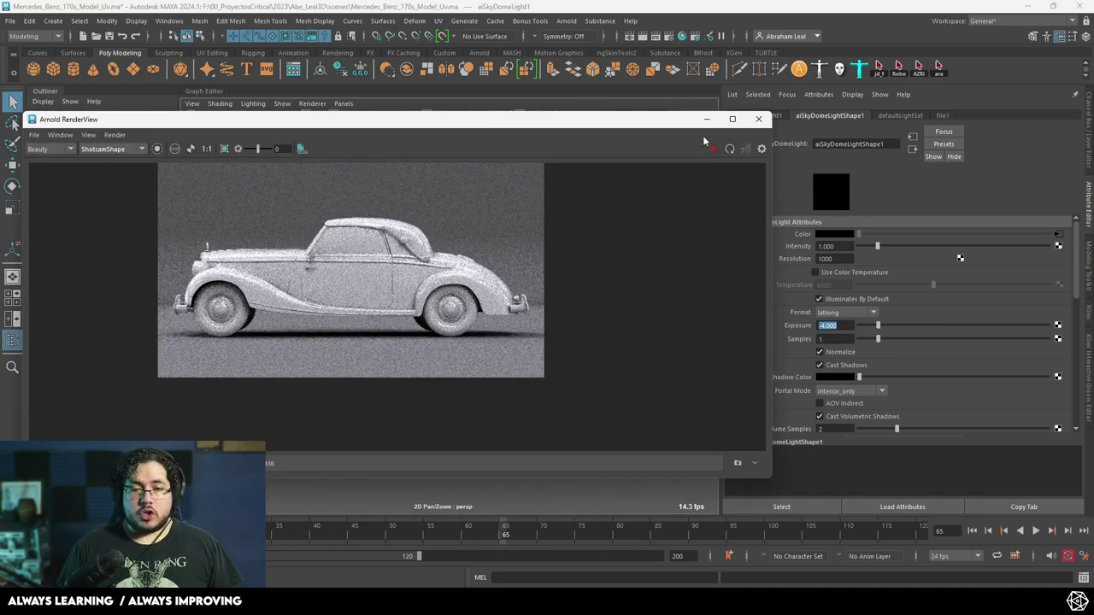
pyautogui.click(714, 149)
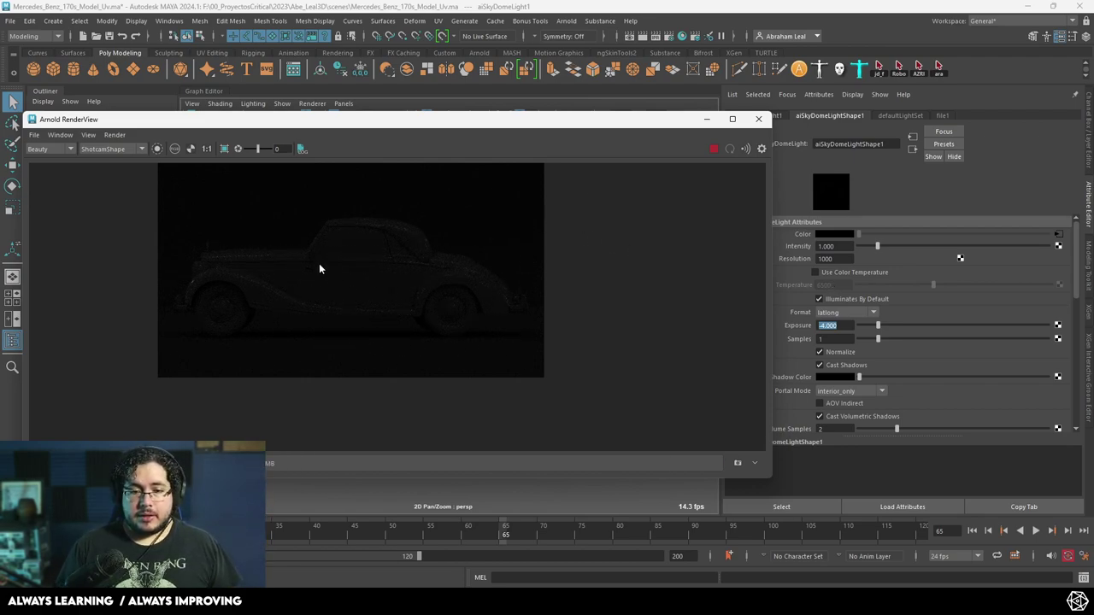
pyautogui.scroll(5, 359, 258)
pyautogui.scroll(-3, 376, 258)
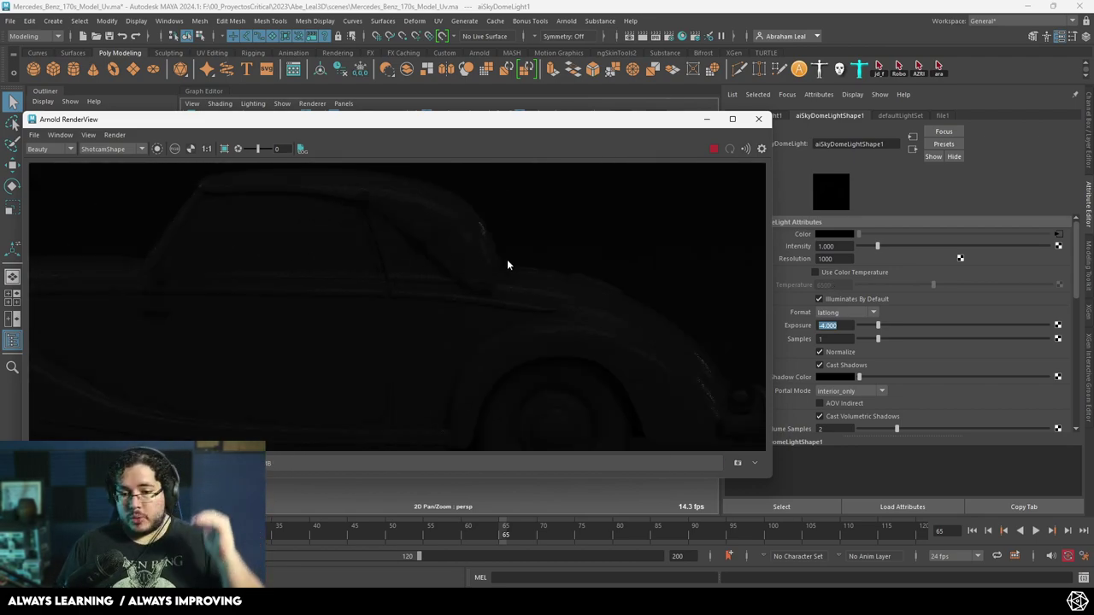
# - Compare skydome light exposures of -3 and -2 in the live render and settle on -3
pyautogui.doubleClick(841, 324)
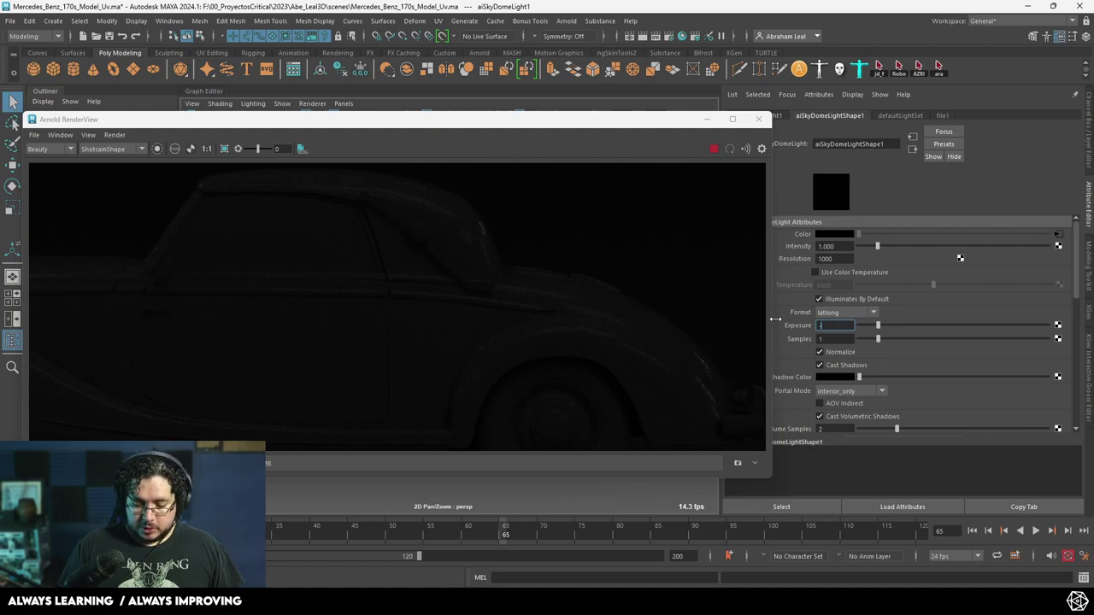
pyautogui.scroll(-2, 384, 285)
pyautogui.scroll(2, 357, 290)
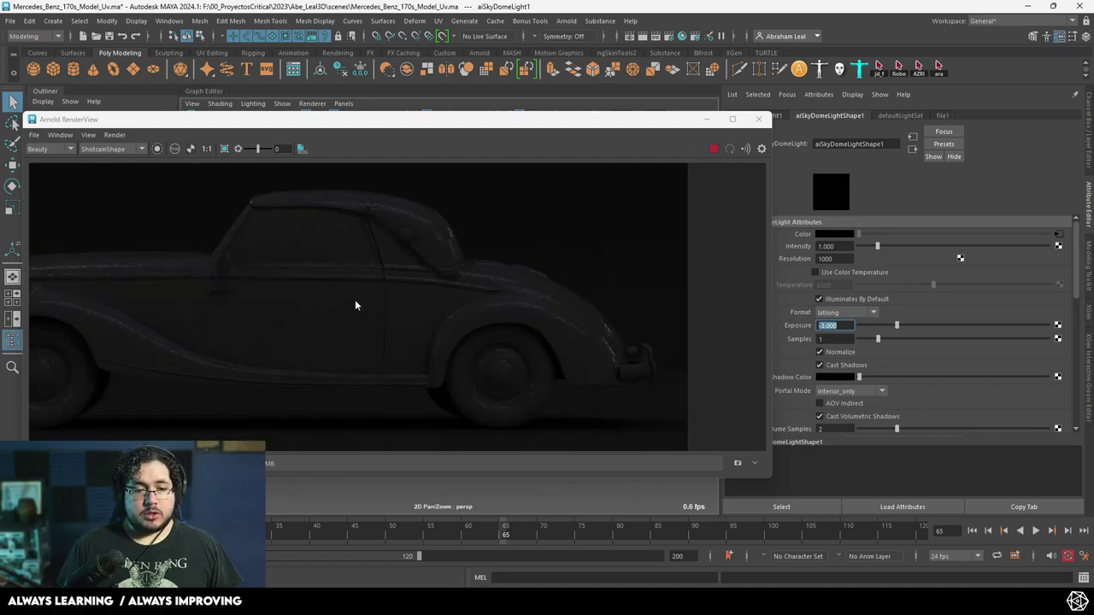
pyautogui.scroll(-2, 500, 318)
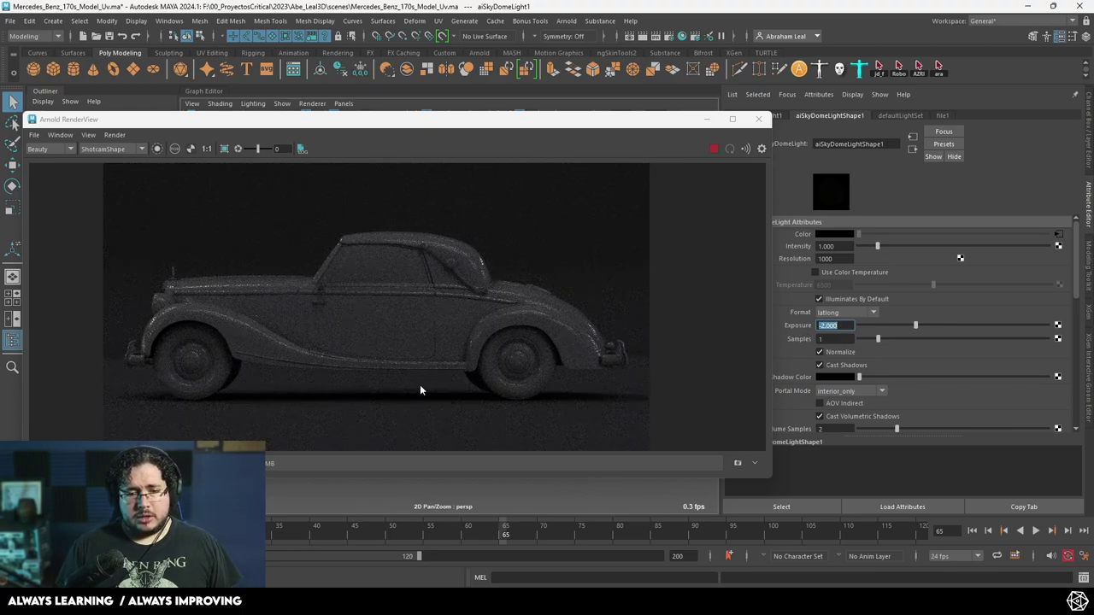
pyautogui.scroll(-1, 420, 387)
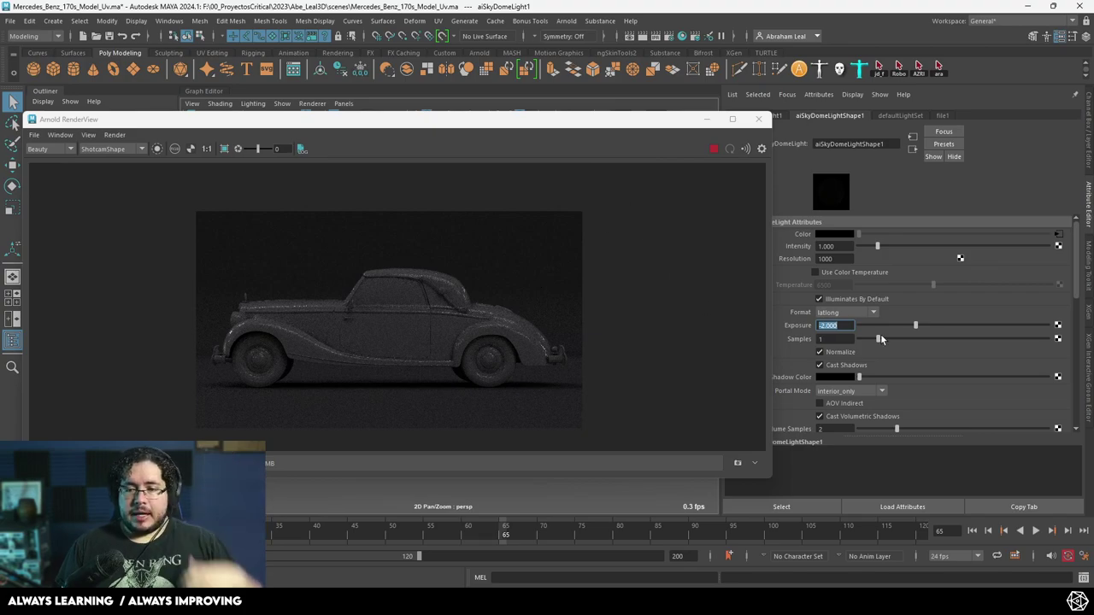
pyautogui.write('-3')
pyautogui.press('Return')
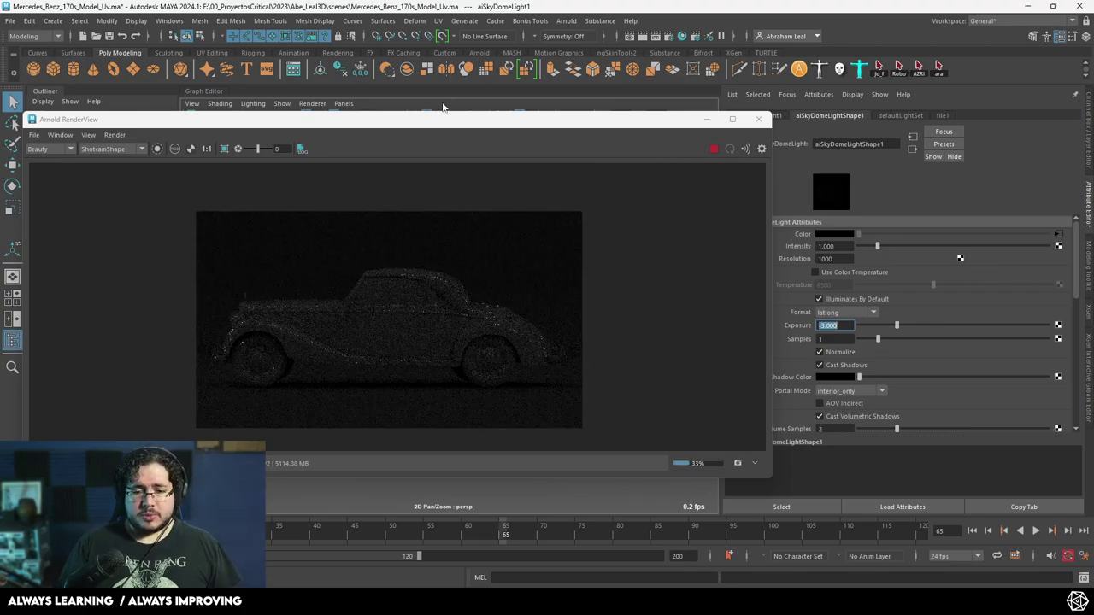
# - Create an Arnold area light and scale it up uniformly to about 475
pyautogui.click(706, 118)
pyautogui.click(585, 218)
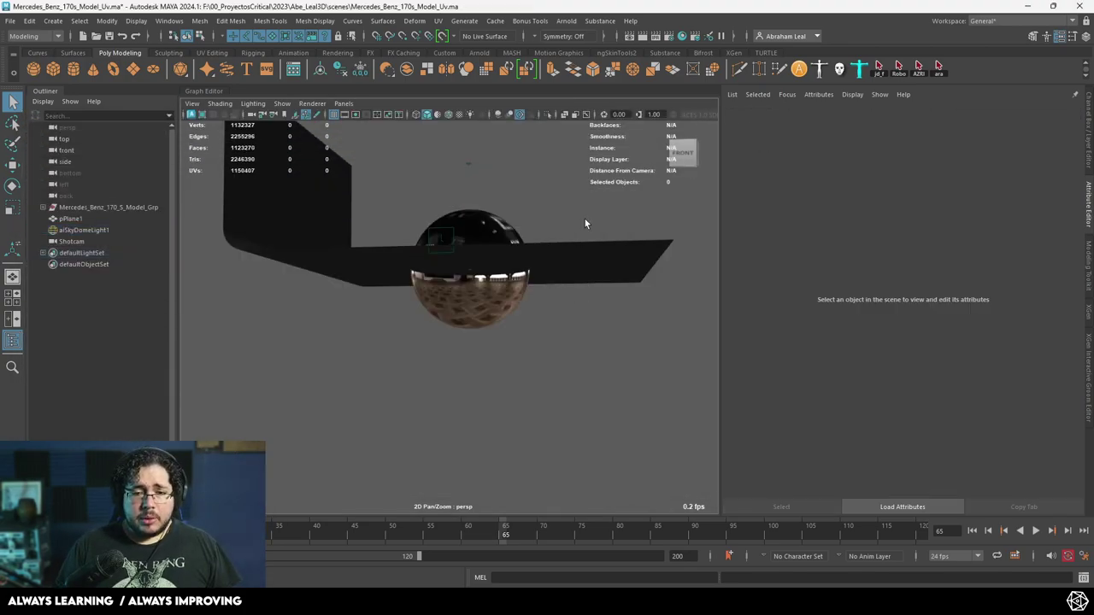
pyautogui.keyDown('alt'); pyautogui.moveTo(585, 219); pyautogui.dragTo(455, 245); pyautogui.keyUp('alt')
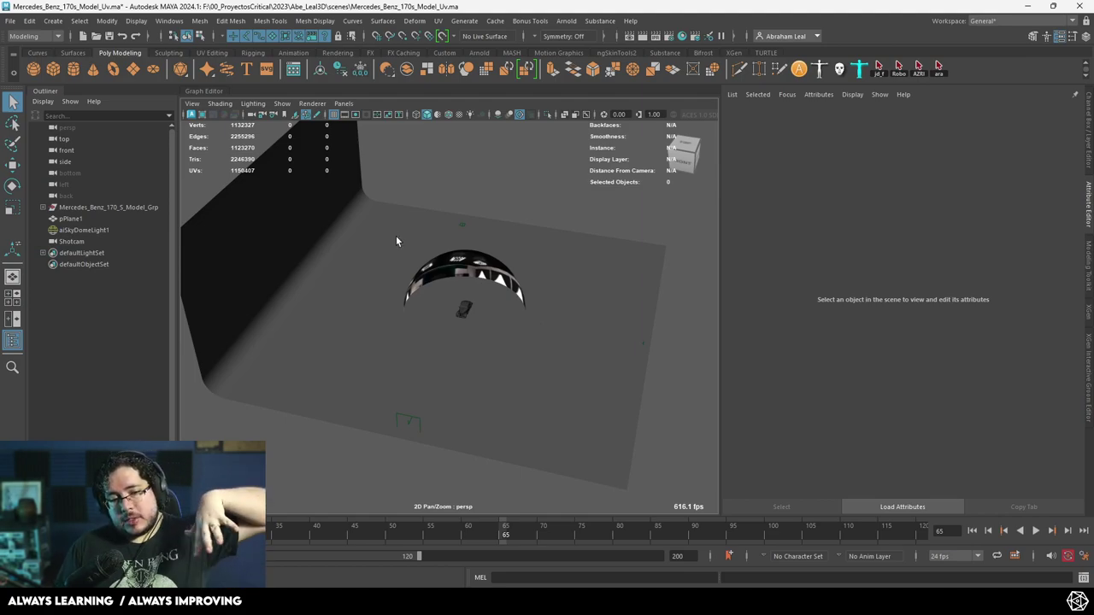
pyautogui.scroll(2, 492, 250)
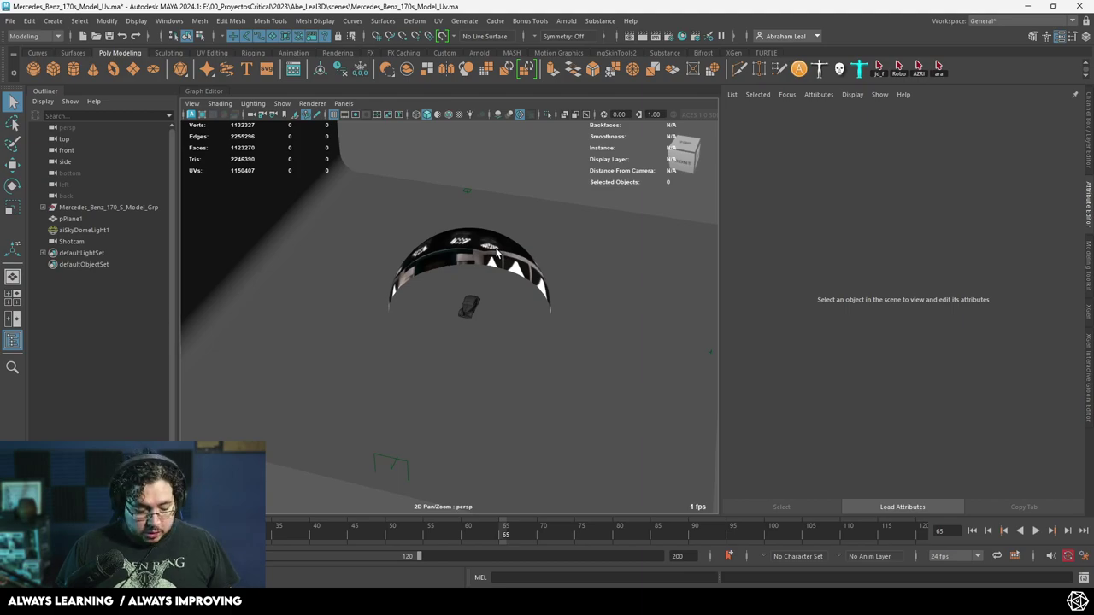
pyautogui.press('f')
pyautogui.keyDown('alt'); pyautogui.moveTo(518, 183); pyautogui.dragTo(488, 210); pyautogui.keyUp('alt')
pyautogui.scroll(4, 488, 211)
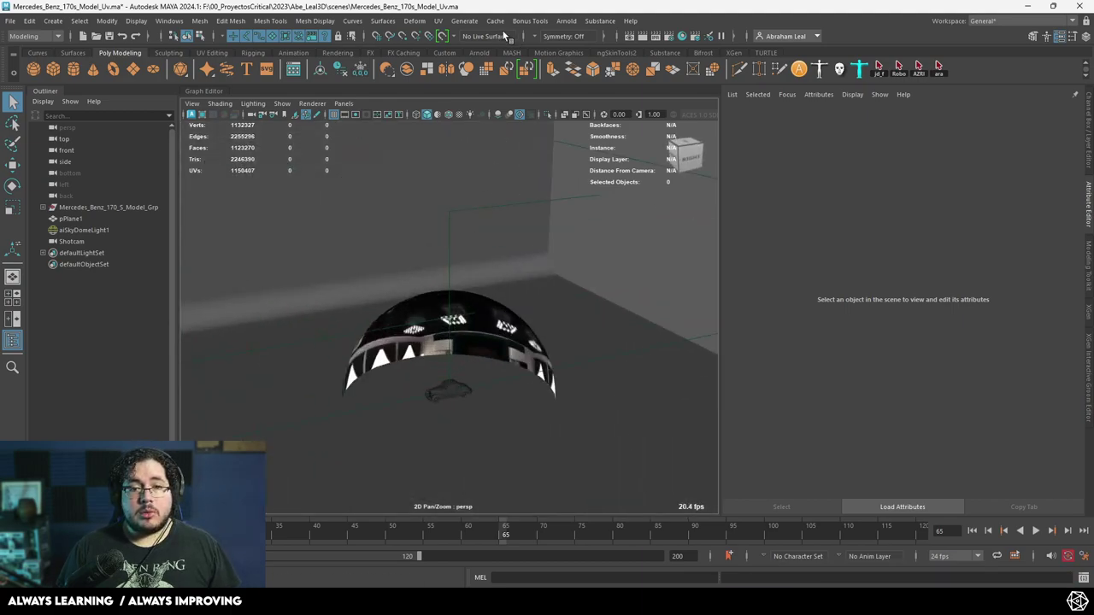
pyautogui.click(568, 23)
pyautogui.moveTo(600, 77)
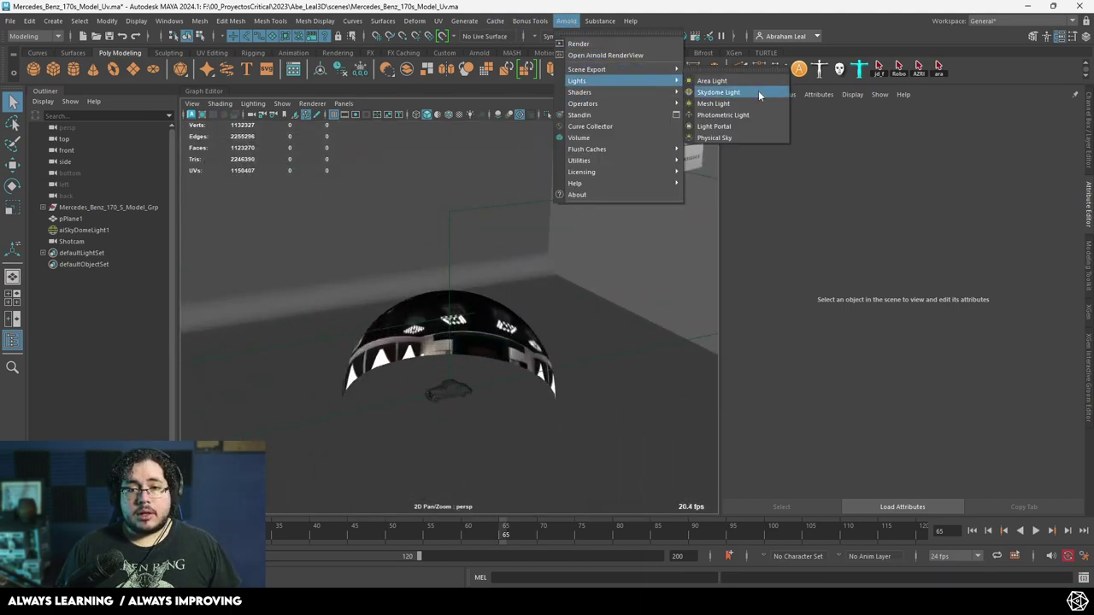
pyautogui.click(758, 90)
pyautogui.press('r')
pyautogui.moveTo(450, 397); pyautogui.dragTo(479, 392)
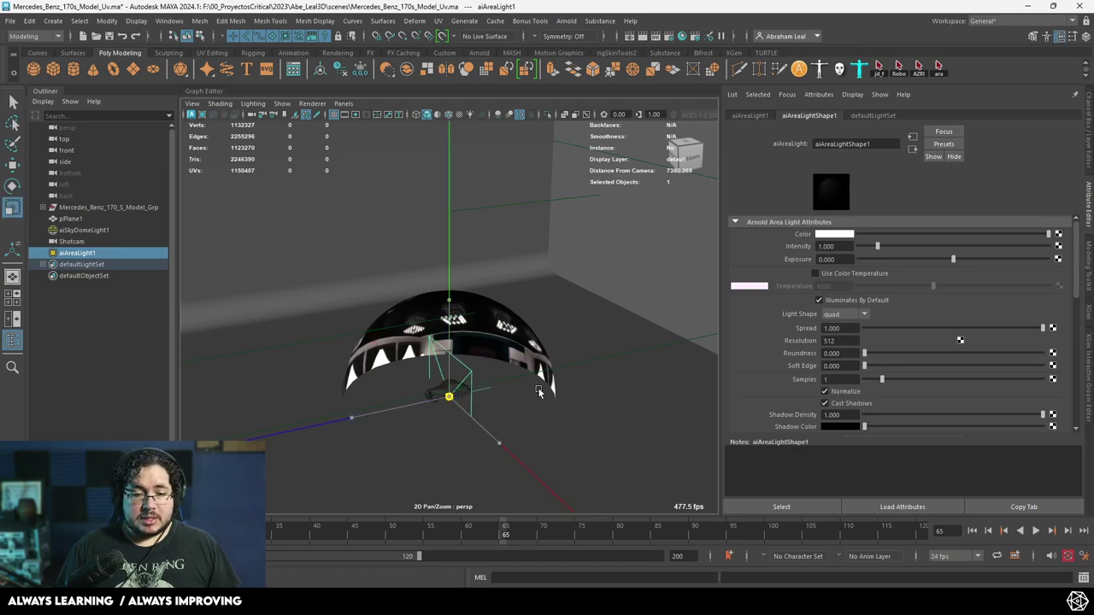
# - Raise the area light above the car to a Y position of about 950 and set its X rotation to -90
pyautogui.press('w')
pyautogui.moveTo(450, 324); pyautogui.dragTo(464, 213)
pyautogui.press('e')
pyautogui.hotkey('ctrl', 'z')
pyautogui.moveTo(397, 228); pyautogui.dragTo(570, 235)
pyautogui.hotkey('ctrl', 'a')
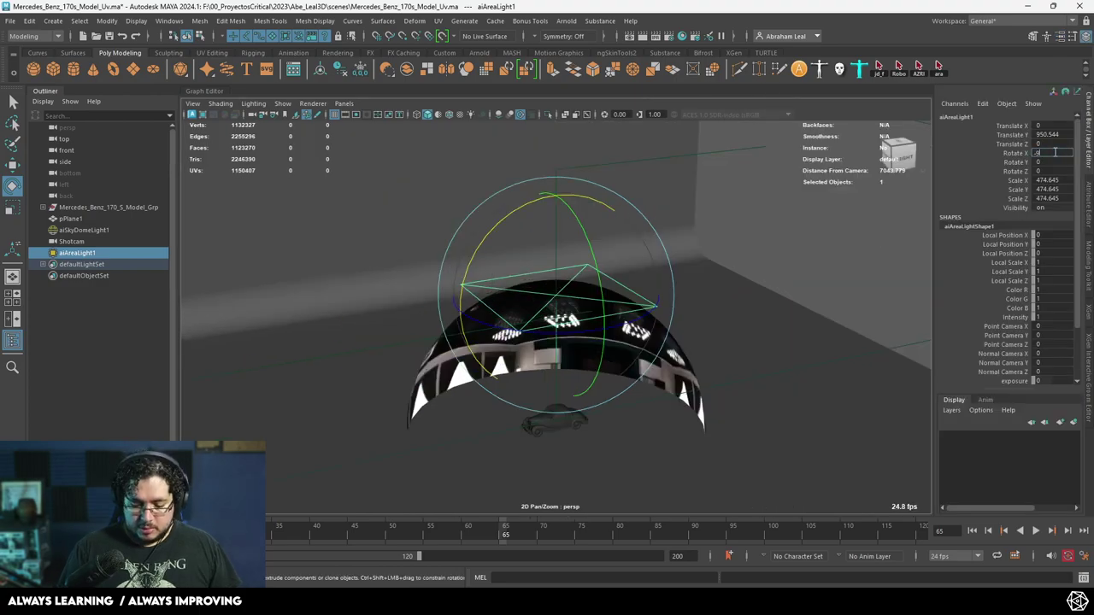
pyautogui.keyDown('alt'); pyautogui.moveTo(753, 258); pyautogui.dragTo(727, 314); pyautogui.keyUp('alt')
pyautogui.press('r')
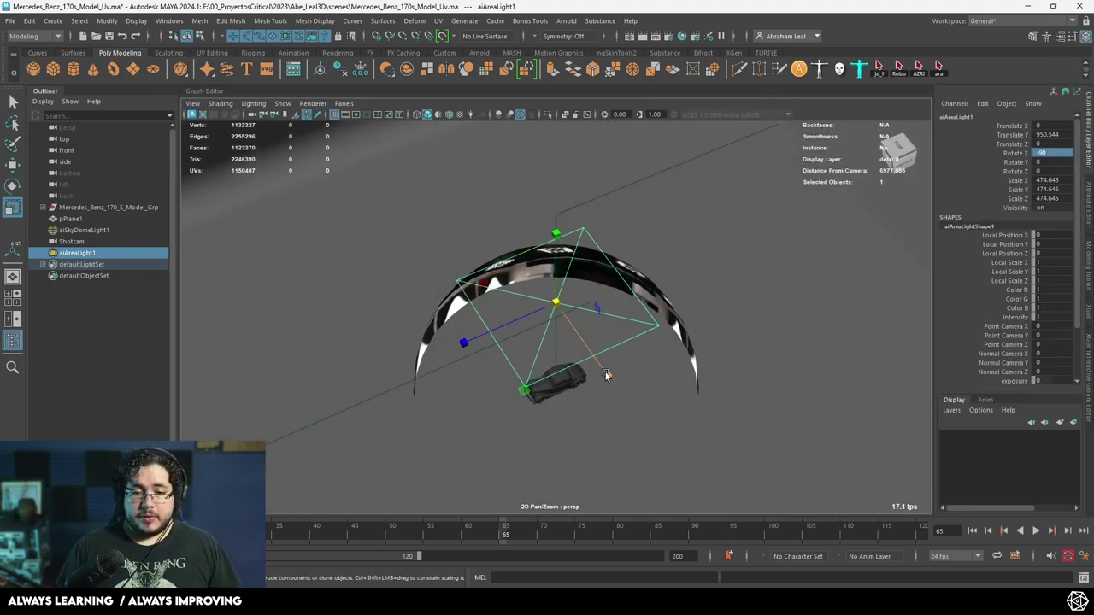
pyautogui.keyDown('alt'); pyautogui.moveTo(600, 384); pyautogui.dragTo(602, 252); pyautogui.keyUp('alt')
pyautogui.click(671, 274)
pyautogui.click(626, 291)
pyautogui.hotkey('ctrl', 'z')
pyautogui.press('r')
pyautogui.hotkey('ctrl', 'z')
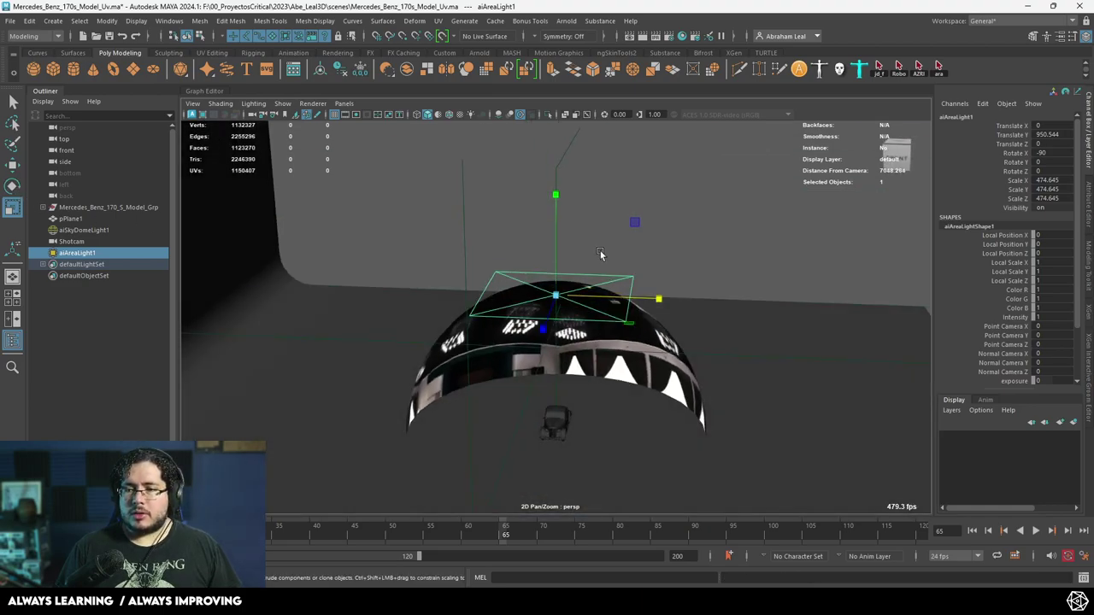
# - Narrow the area light into a strip with an X scale of about 103 and lower it to about 434 in Y
pyautogui.keyDown('alt'); pyautogui.moveTo(602, 252); pyautogui.dragTo(920, 254, button='right'); pyautogui.keyUp('alt')
pyautogui.click(609, 211)
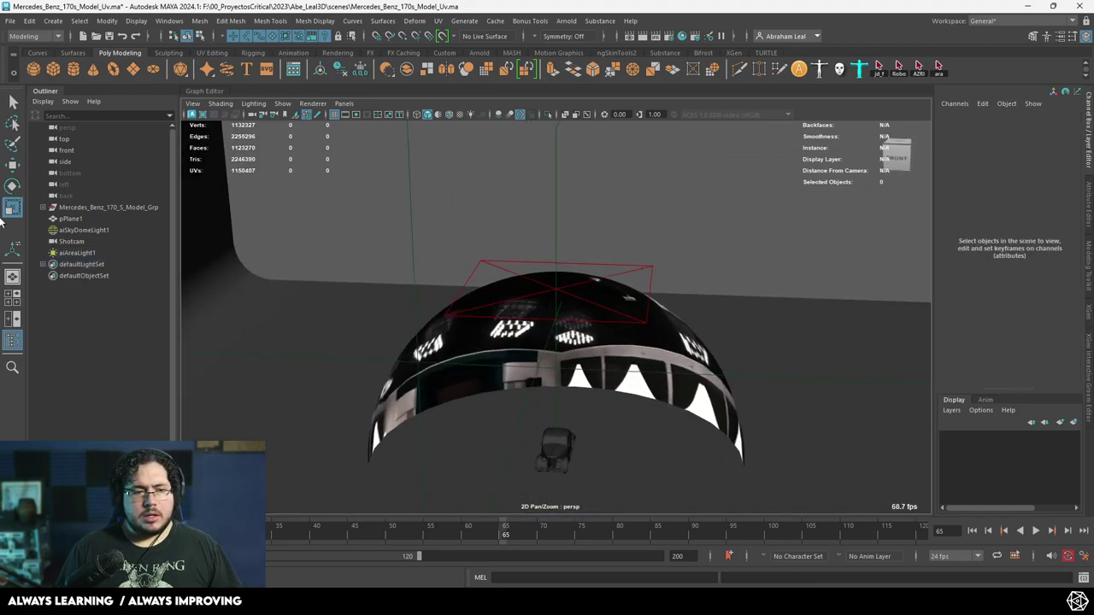
pyautogui.doubleClick(12, 207)
pyautogui.click(364, 61)
pyautogui.click(652, 270)
pyautogui.moveTo(659, 295); pyautogui.dragTo(541, 339)
pyautogui.keyDown('alt'); pyautogui.moveTo(560, 249); pyautogui.dragTo(558, 229); pyautogui.keyUp('alt')
pyautogui.press('w')
pyautogui.moveTo(558, 228); pyautogui.dragTo(569, 333)
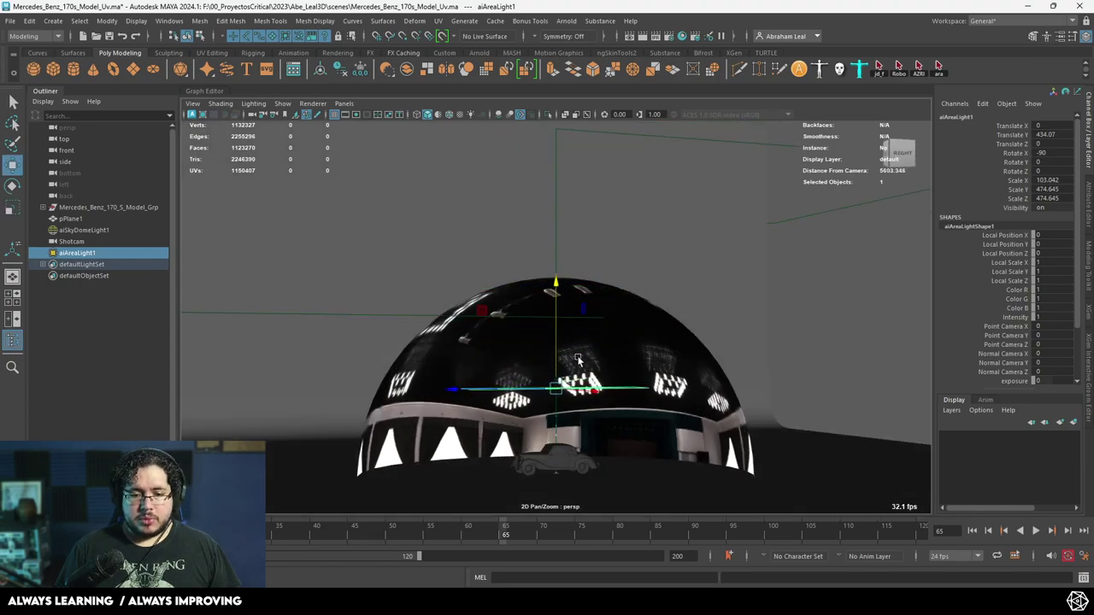
# - Set the area light's exposure to 15 and check its effect in the shot camera render
pyautogui.hotkey('ctrl', 'a')
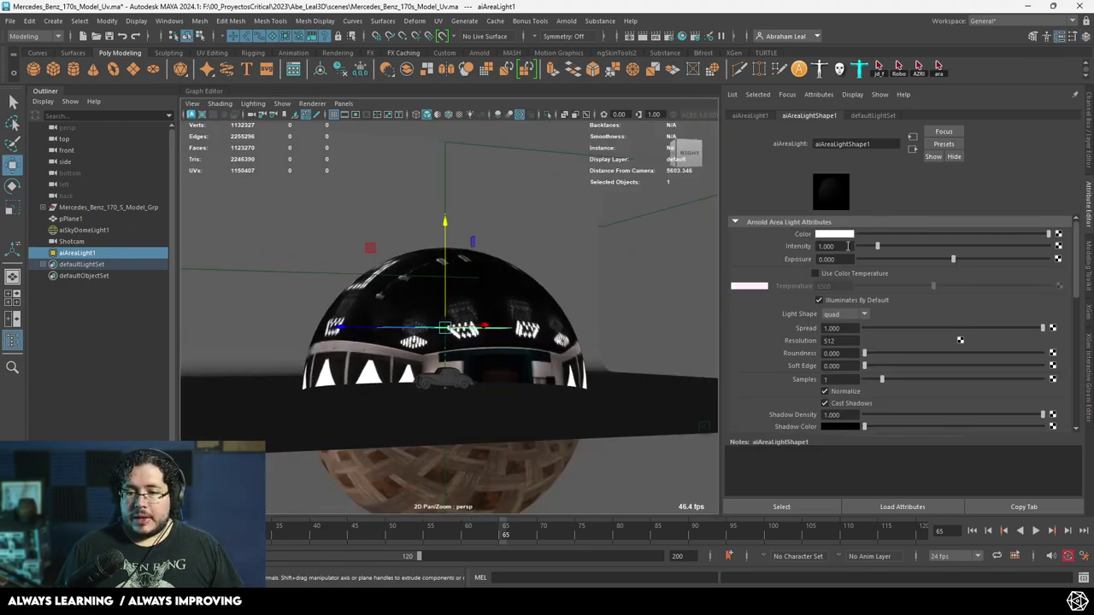
pyautogui.write('15')
pyautogui.press('Return')
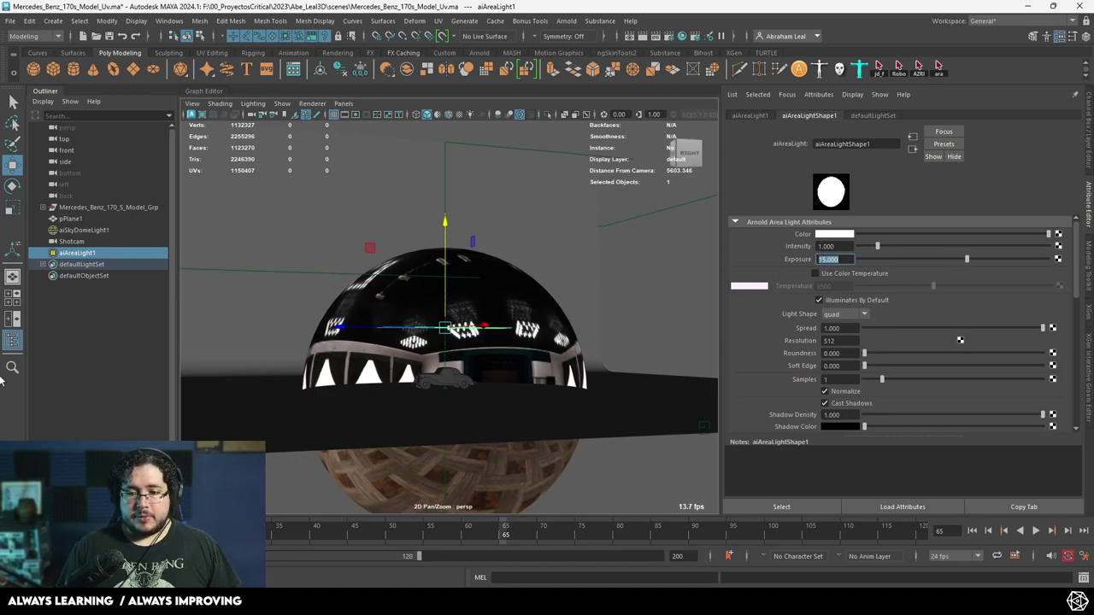
pyautogui.click(233, 552)
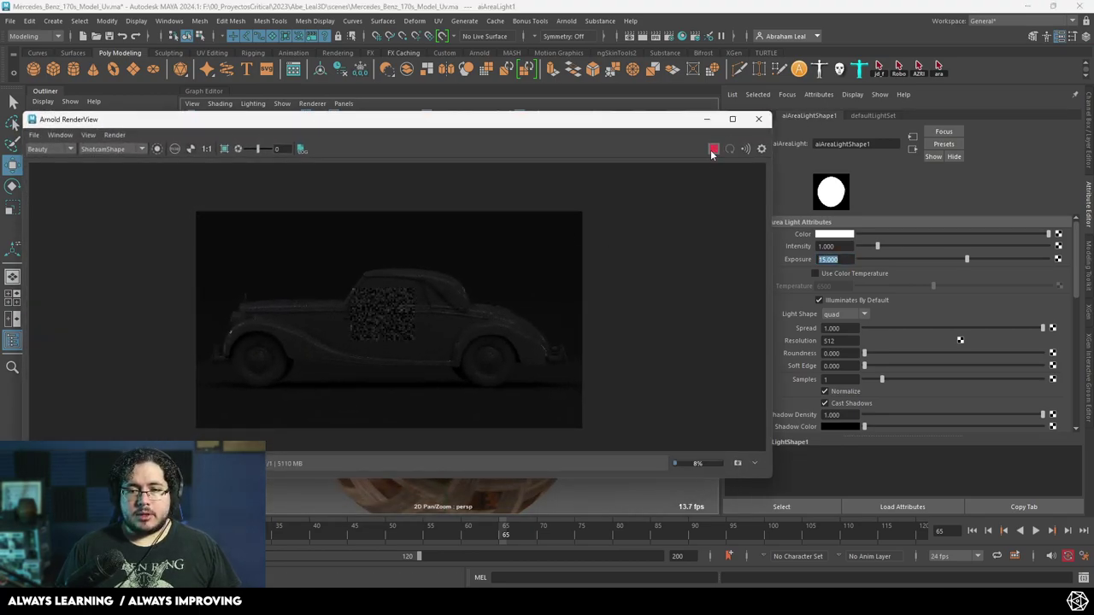
pyautogui.scroll(5, 391, 330)
pyautogui.press('f')
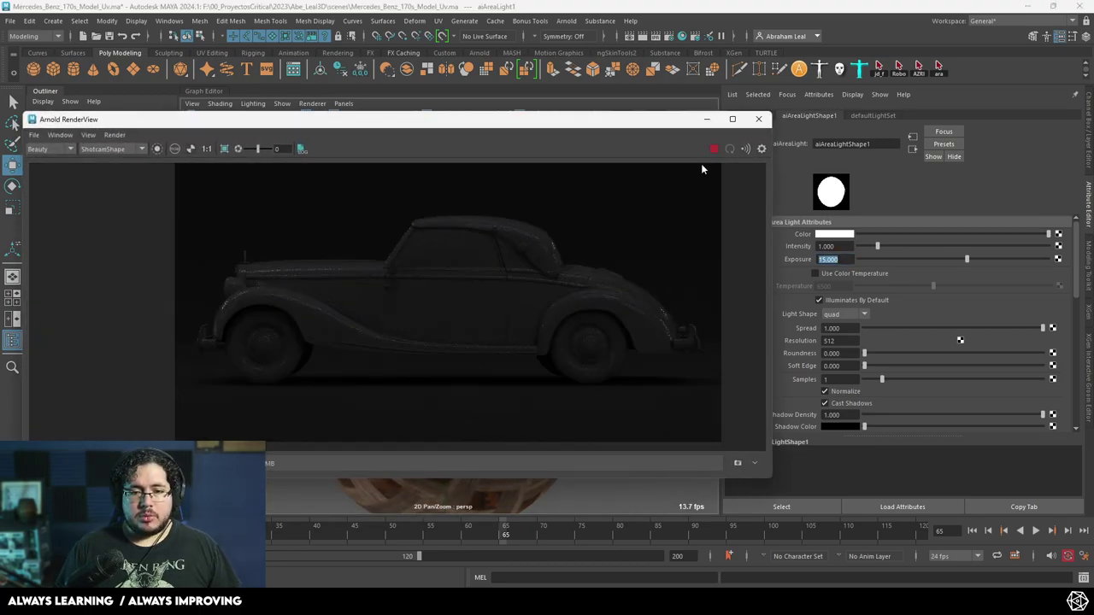
# - Set the area light's exposure to 20, render again and inspect the highlights along the car's roof and body
pyautogui.write('20')
pyautogui.press('Return')
pyautogui.click(712, 152)
pyautogui.scroll(-3, 566, 218)
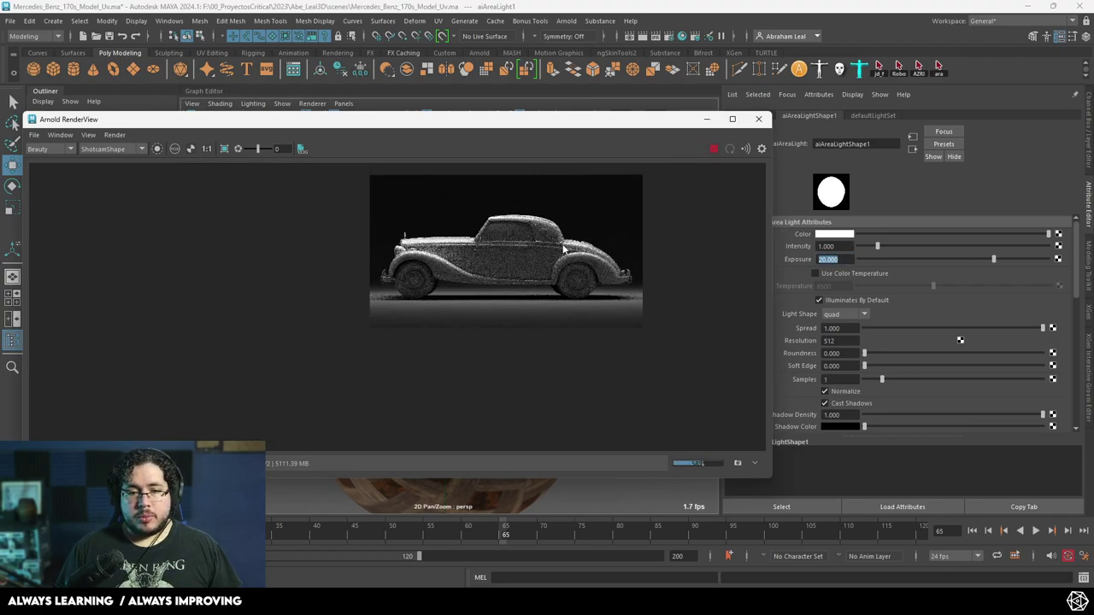
pyautogui.scroll(3, 537, 261)
pyautogui.moveTo(529, 278); pyautogui.dragTo(527, 331, button='middle')
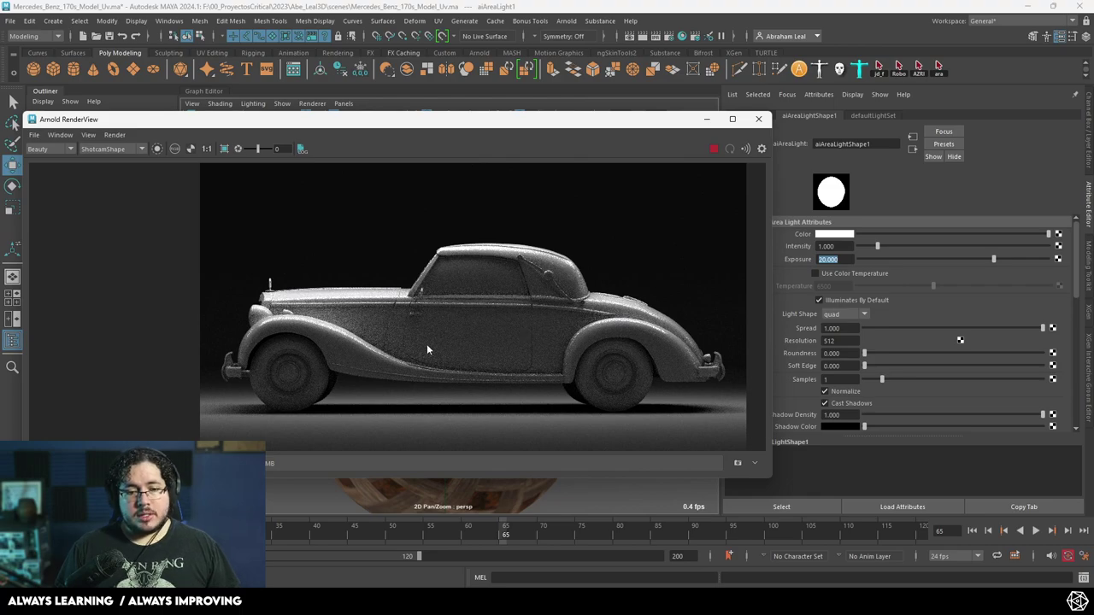
pyautogui.scroll(6, 539, 277)
pyautogui.moveTo(344, 184); pyautogui.dragTo(324, 253, button='middle')
pyautogui.scroll(-5, 368, 267)
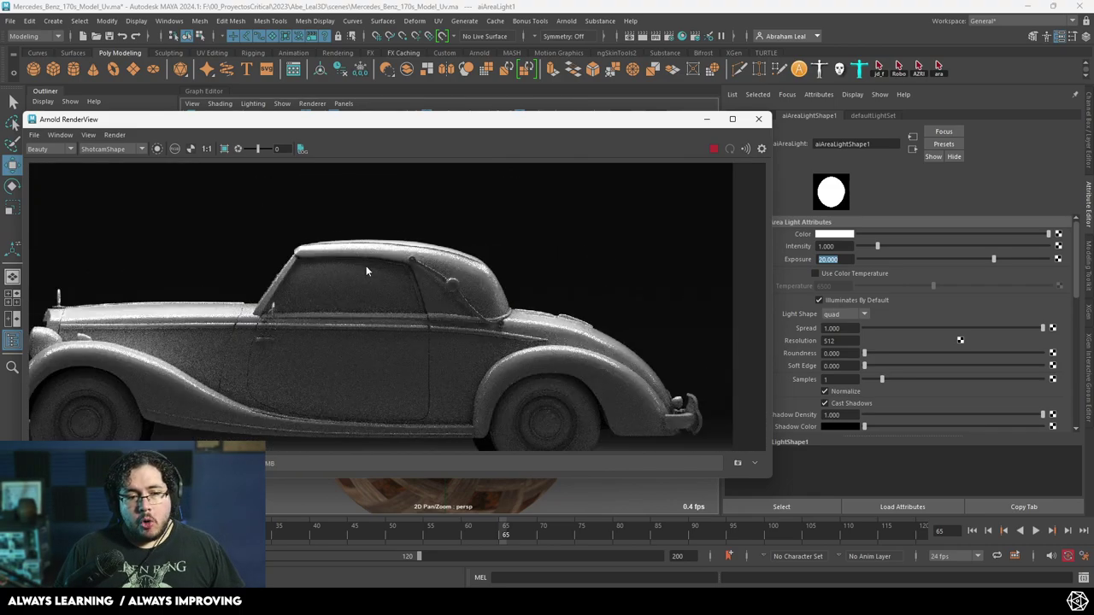
# - Examine the strip light's highlights and shading along the car's roof, hood and side in the shot camera render
pyautogui.scroll(-1, 366, 271)
pyautogui.scroll(2, 364, 274)
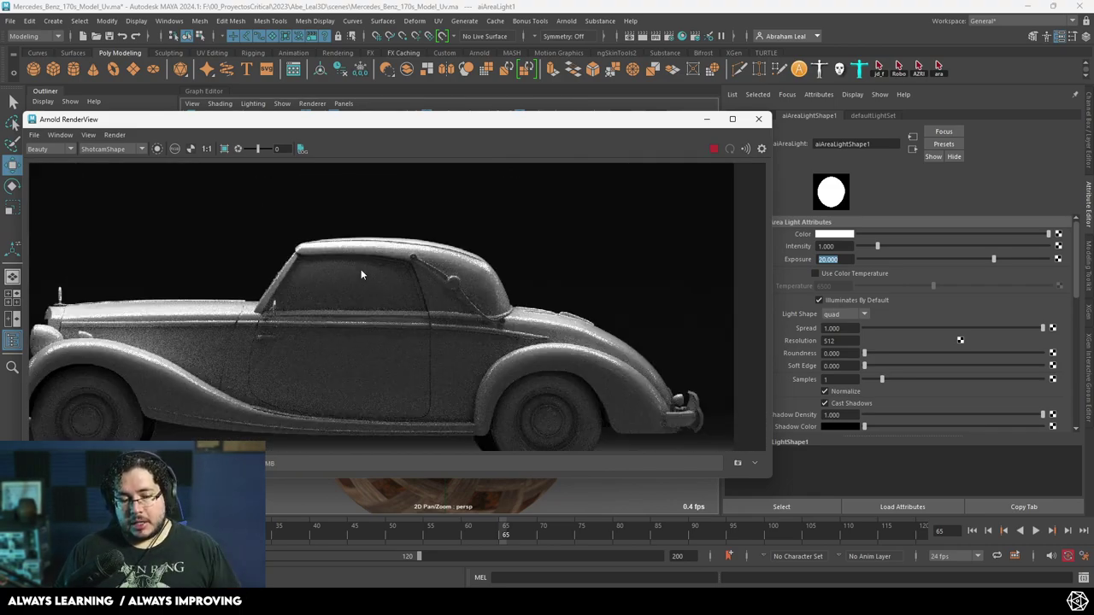
pyautogui.scroll(2, 294, 290)
pyautogui.moveTo(294, 290); pyautogui.dragTo(422, 241)
pyautogui.scroll(-3, 283, 237)
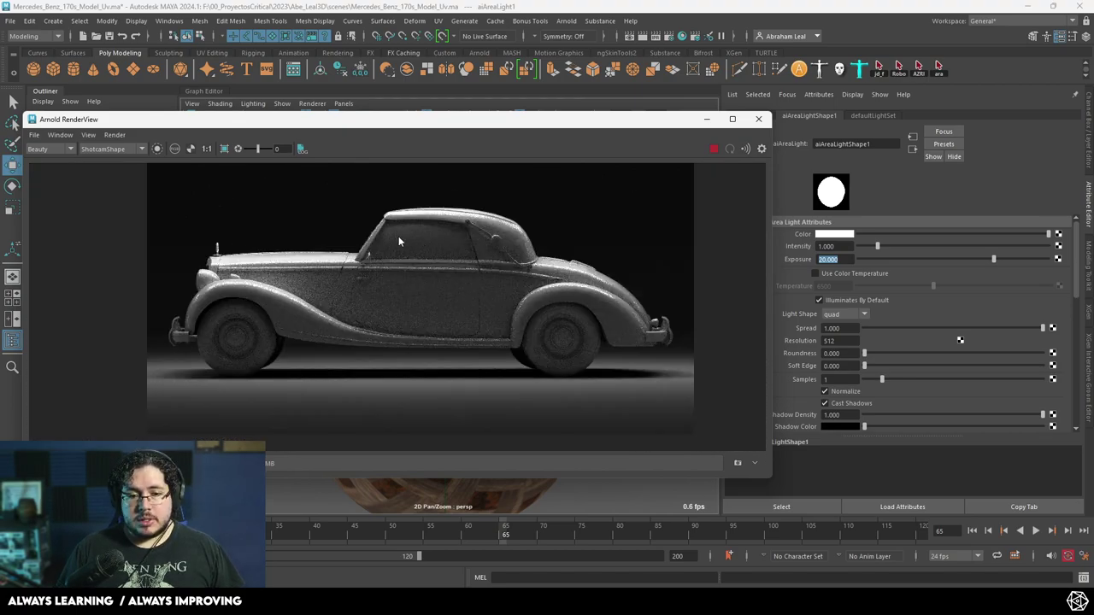
pyautogui.scroll(-2, 399, 242)
pyautogui.scroll(1, 419, 298)
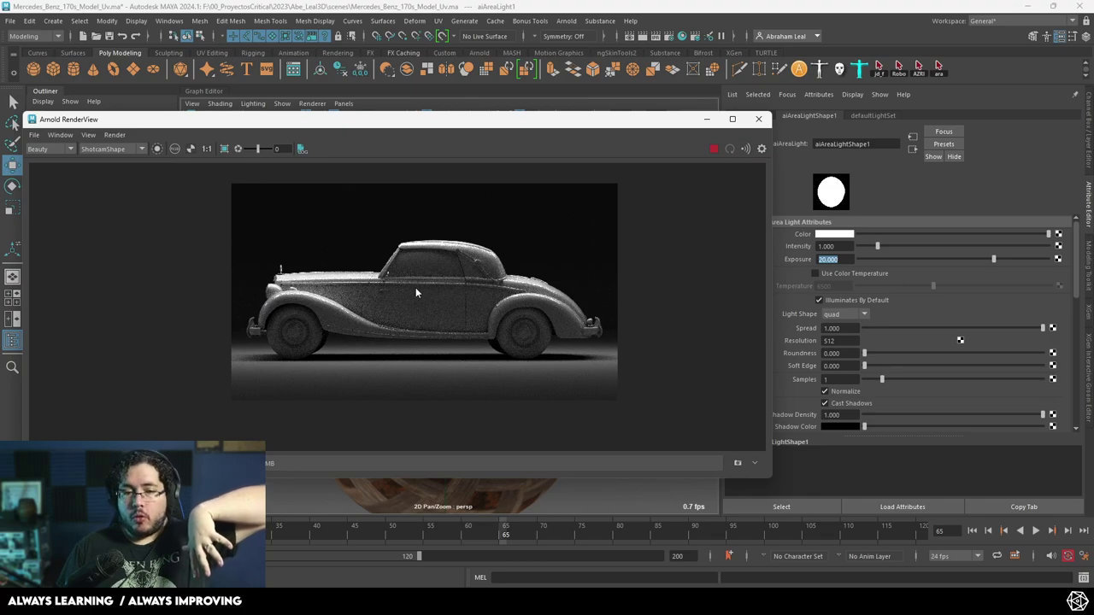
pyautogui.scroll(-1, 417, 291)
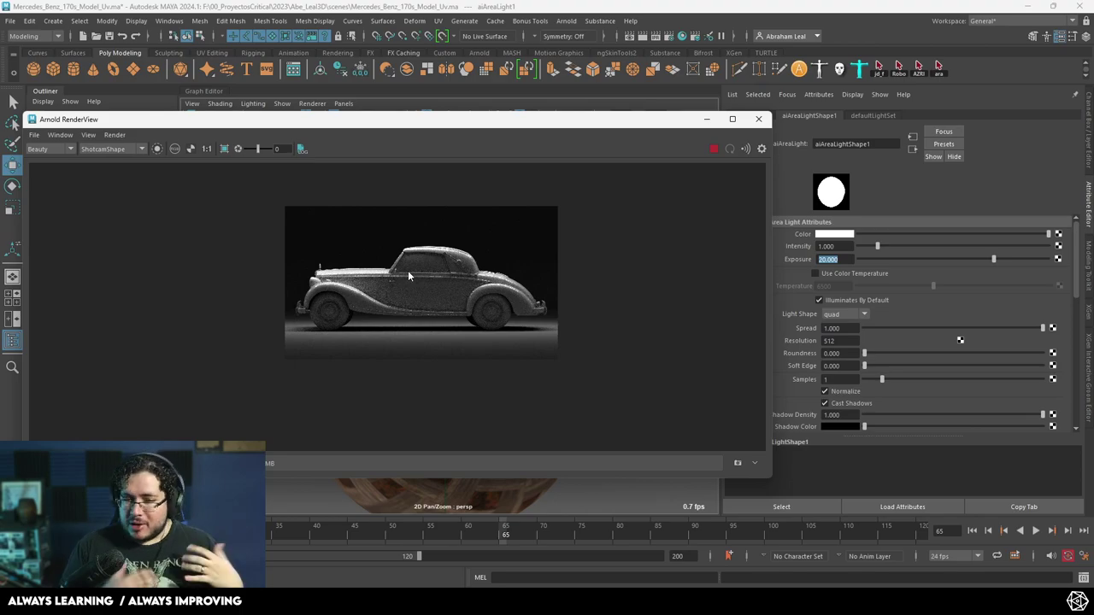
pyautogui.scroll(2, 456, 336)
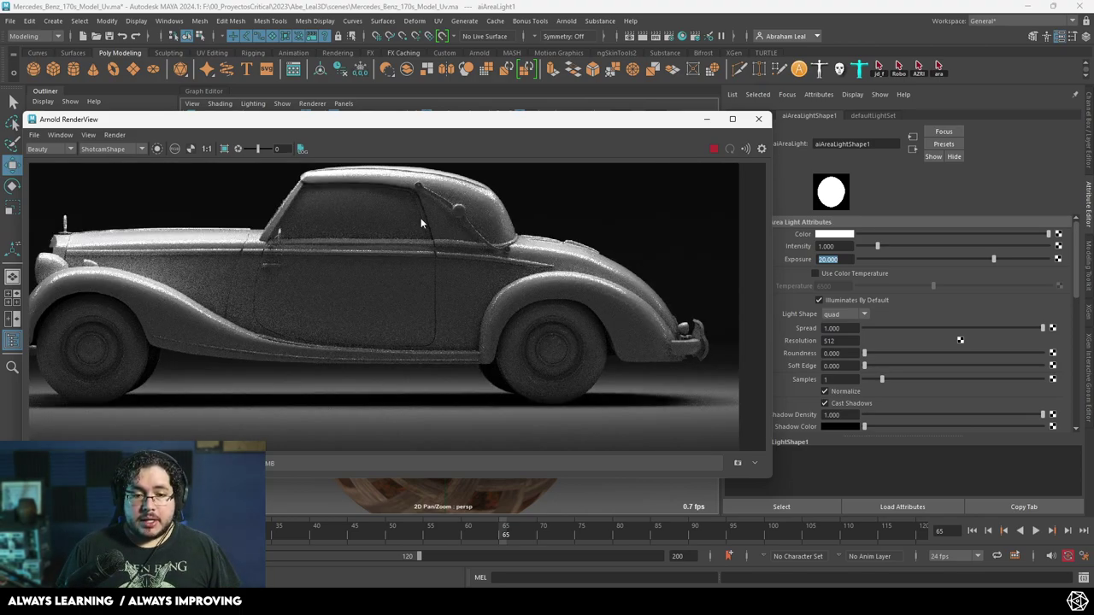
pyautogui.scroll(-2, 420, 218)
pyautogui.scroll(1, 349, 310)
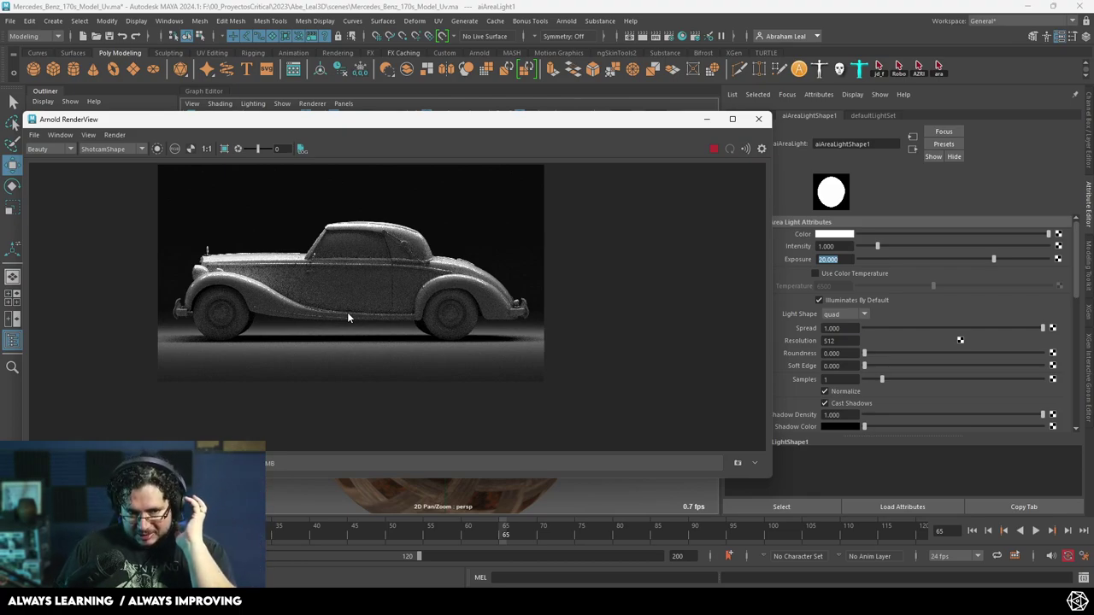
pyautogui.scroll(-1, 347, 311)
pyautogui.scroll(4, 345, 304)
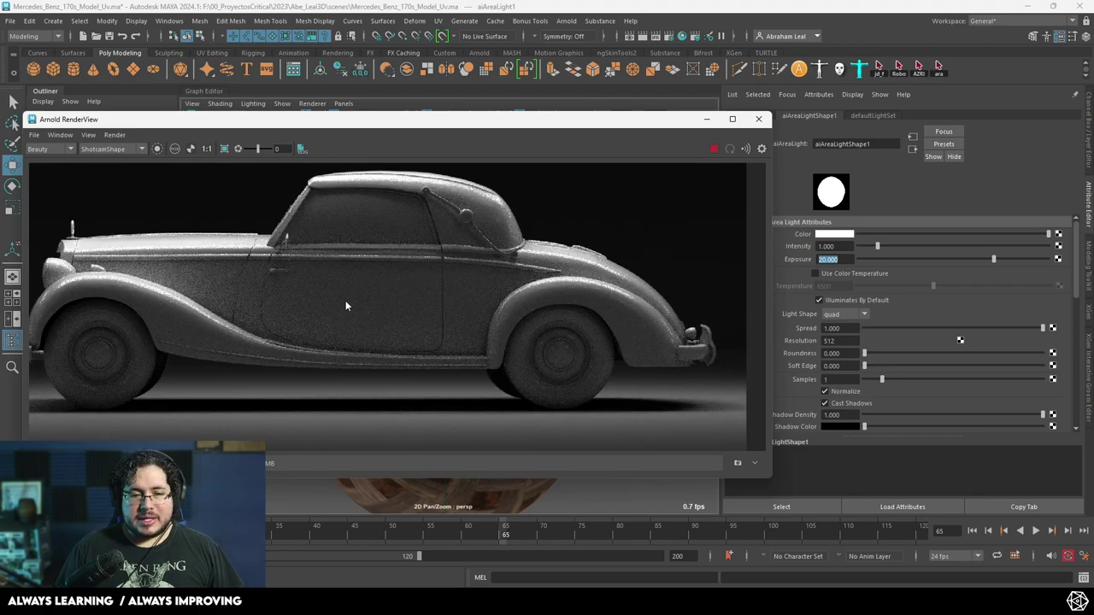
pyautogui.scroll(-2, 376, 323)
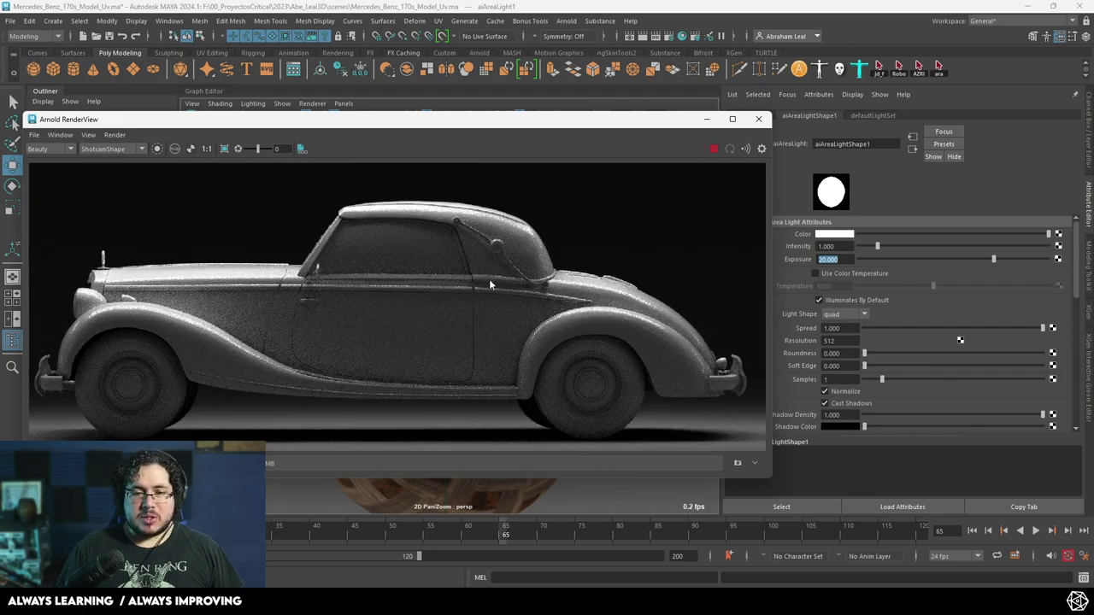
pyautogui.scroll(-1, 501, 269)
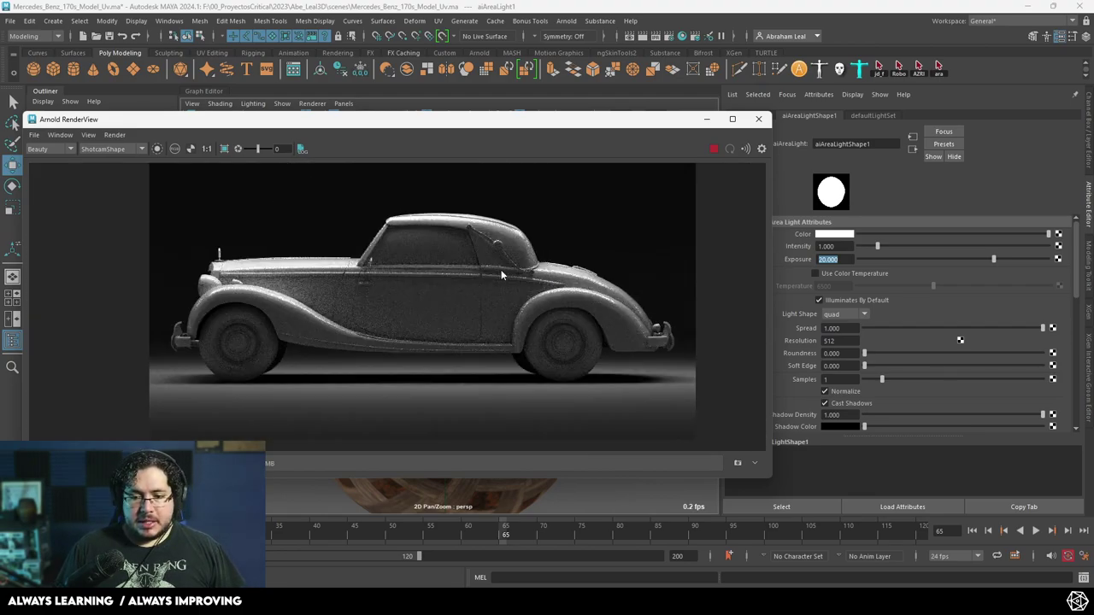
pyautogui.scroll(4, 410, 286)
pyautogui.scroll(-4, 329, 297)
pyautogui.scroll(2, 329, 292)
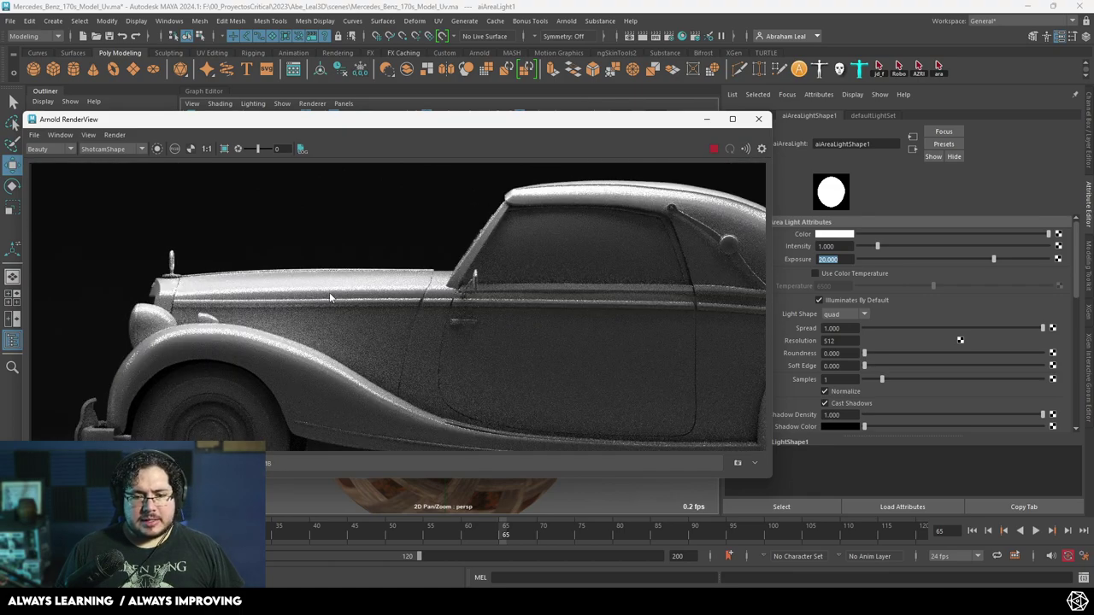
pyautogui.scroll(-3, 329, 292)
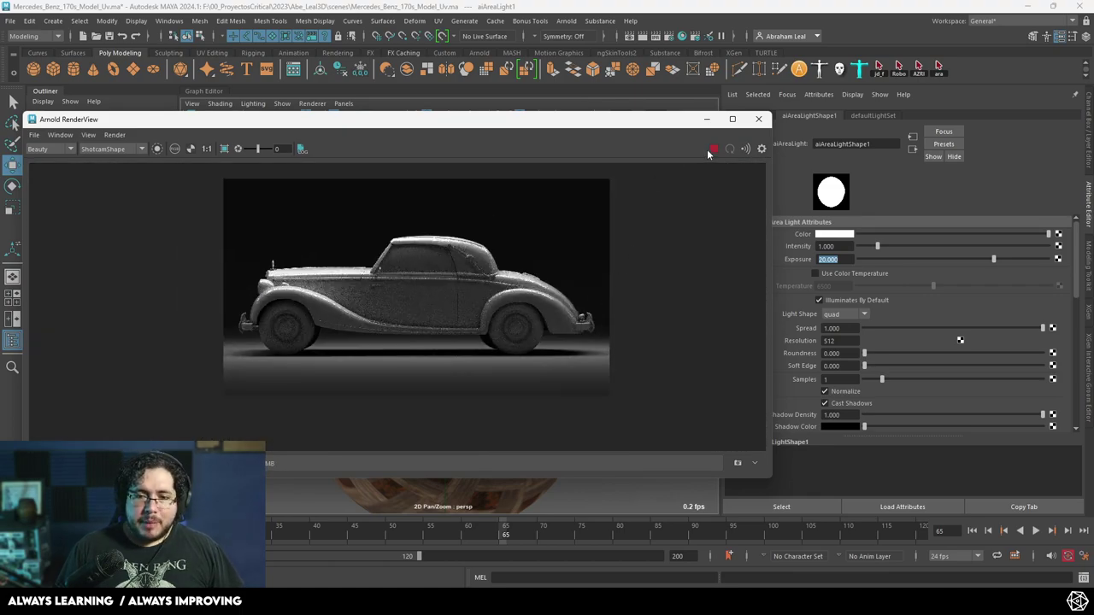
# - Create a second Arnold area light, move it well behind the car and rotate it to face the car
pyautogui.click(706, 118)
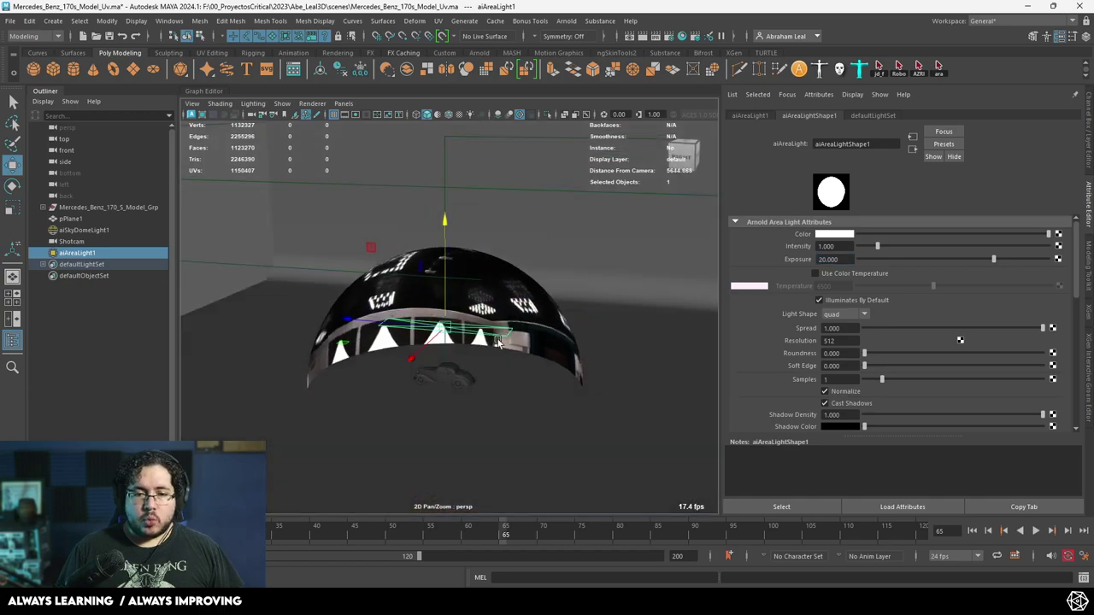
pyautogui.click(568, 21)
pyautogui.moveTo(590, 81)
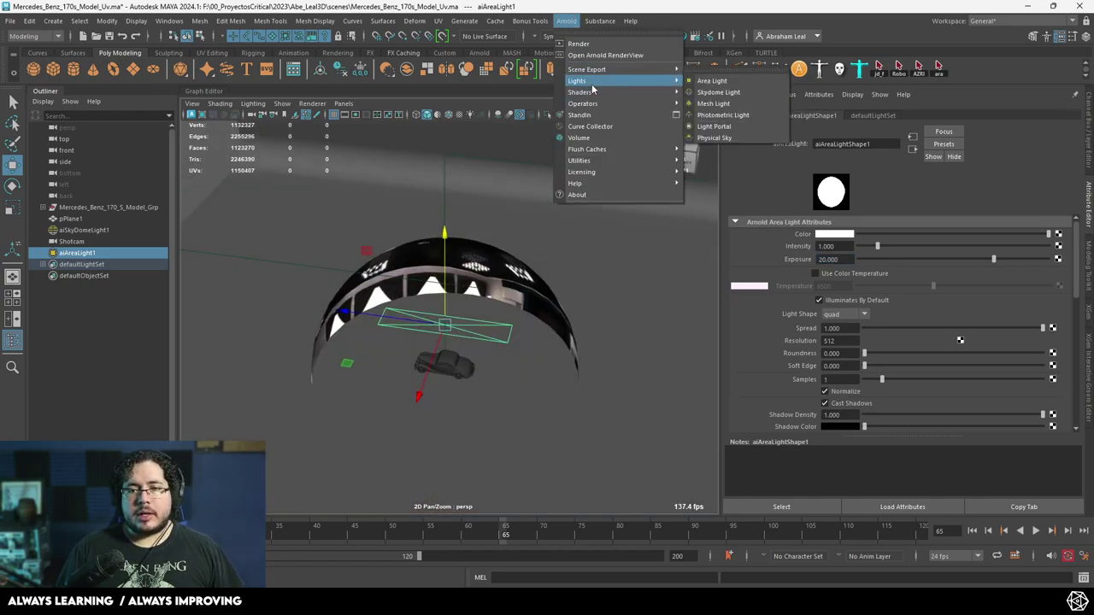
pyautogui.click(705, 79)
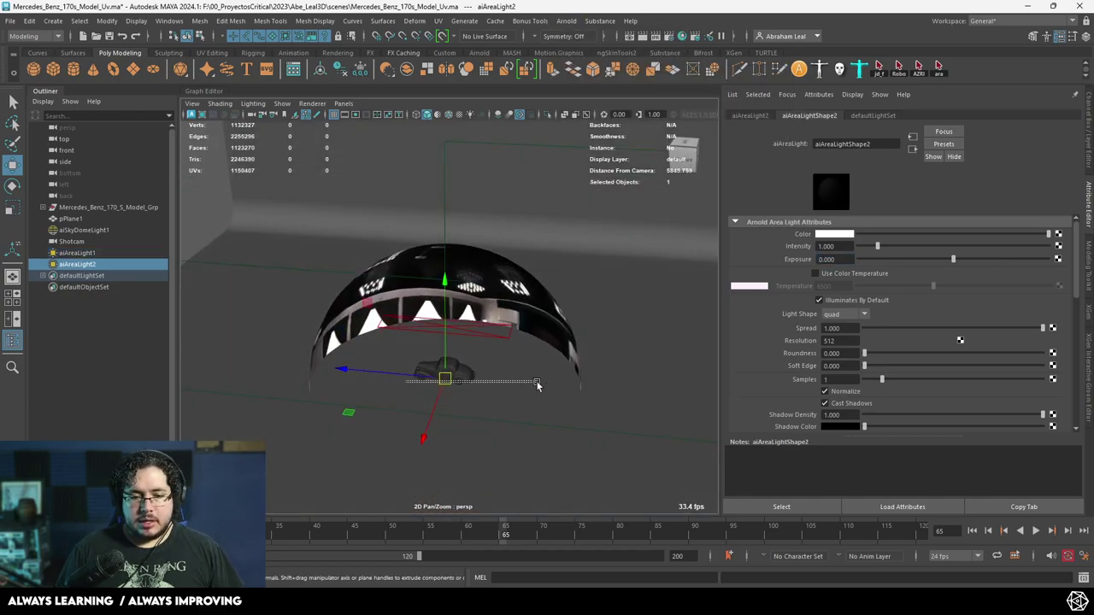
pyautogui.moveTo(354, 377); pyautogui.dragTo(496, 383)
pyautogui.press('e')
pyautogui.moveTo(674, 427); pyautogui.dragTo(604, 487)
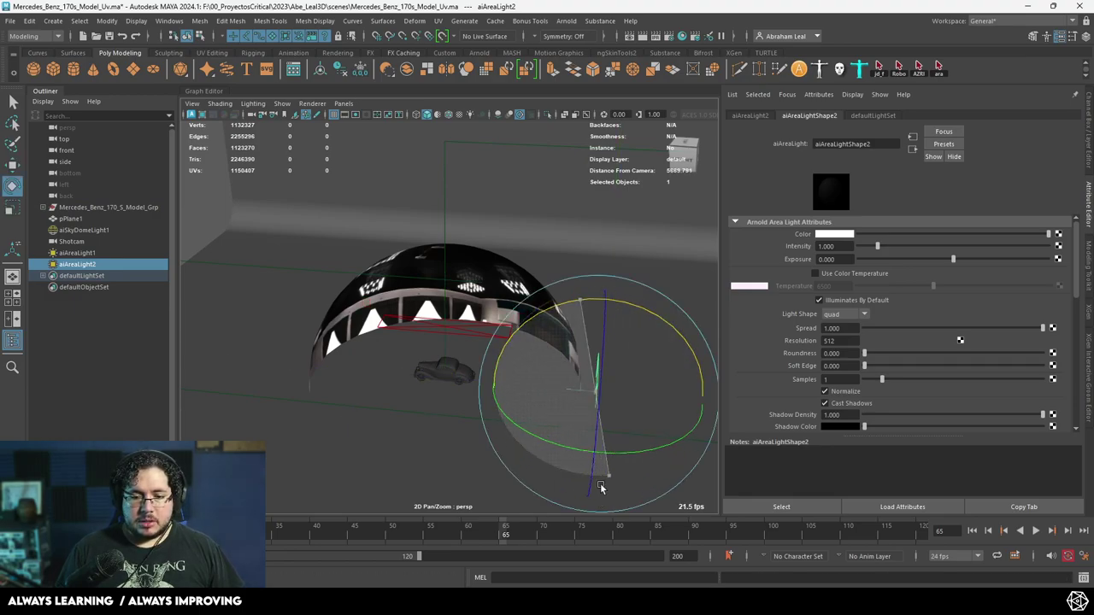
# - Raise the rear area light vertically above the floor, checking its placement relative to the car
pyautogui.press('w')
pyautogui.press('f')
pyautogui.keyDown('alt'); pyautogui.moveTo(608, 440); pyautogui.dragTo(365, 309); pyautogui.keyUp('alt')
pyautogui.keyDown('alt'); pyautogui.moveTo(365, 309); pyautogui.dragTo(552, 454, button='right'); pyautogui.keyUp('alt')
pyautogui.keyDown('alt'); pyautogui.moveTo(552, 454); pyautogui.dragTo(569, 300); pyautogui.keyUp('alt')
pyautogui.keyDown('alt'); pyautogui.moveTo(569, 299); pyautogui.dragTo(468, 334); pyautogui.keyUp('alt')
pyautogui.moveTo(387, 357); pyautogui.dragTo(382, 284)
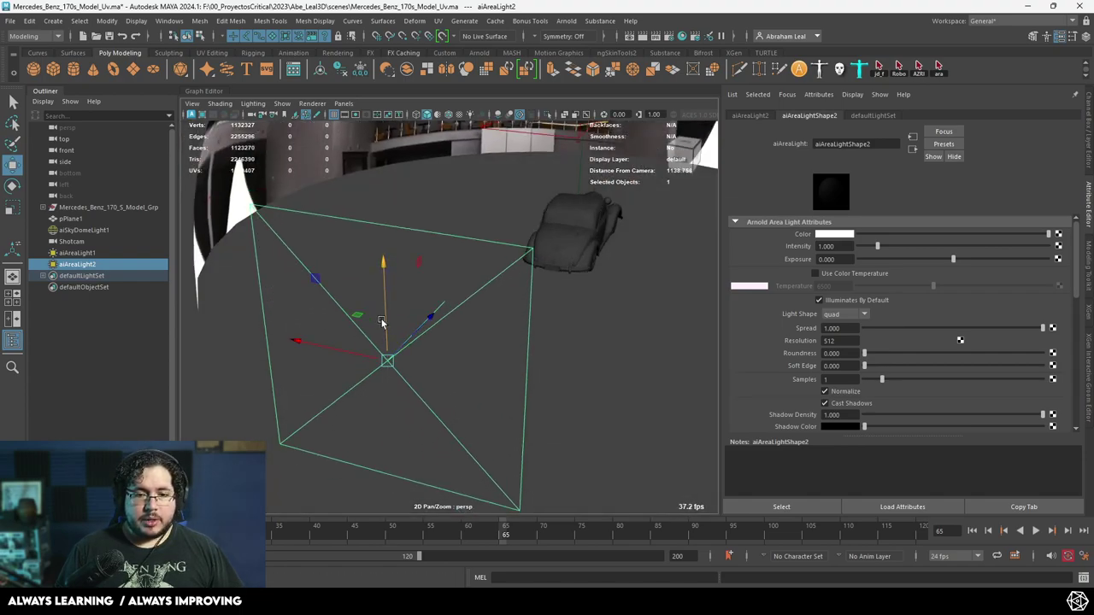
pyautogui.keyDown('alt'); pyautogui.moveTo(381, 322); pyautogui.dragTo(529, 274); pyautogui.keyUp('alt')
# - Set the rear area light's exposure to 20
pyautogui.hotkey('alt', 'Tab')
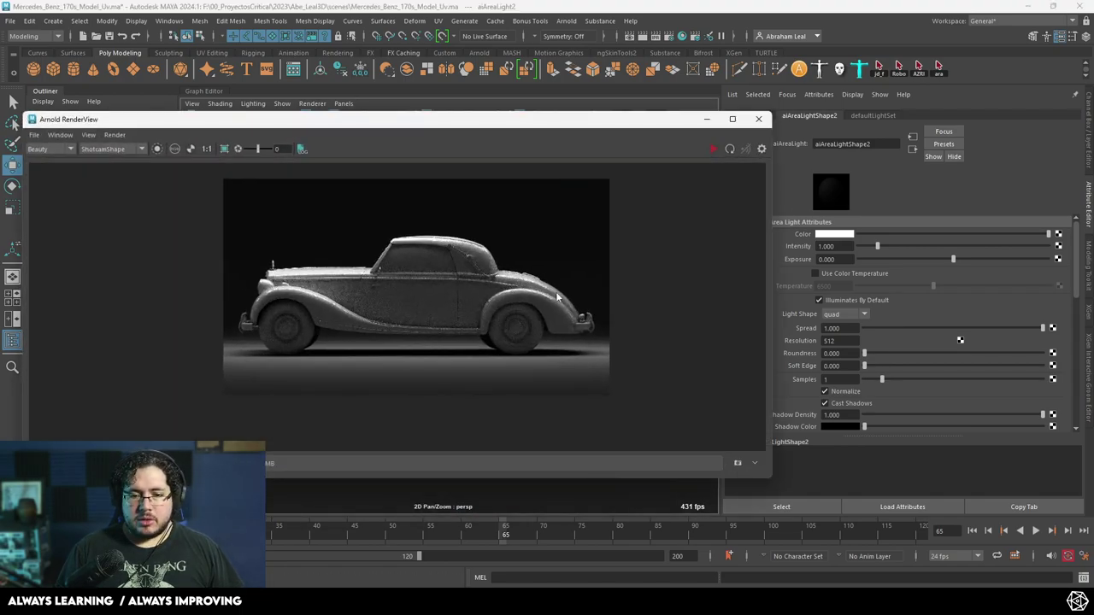
pyautogui.click(828, 259)
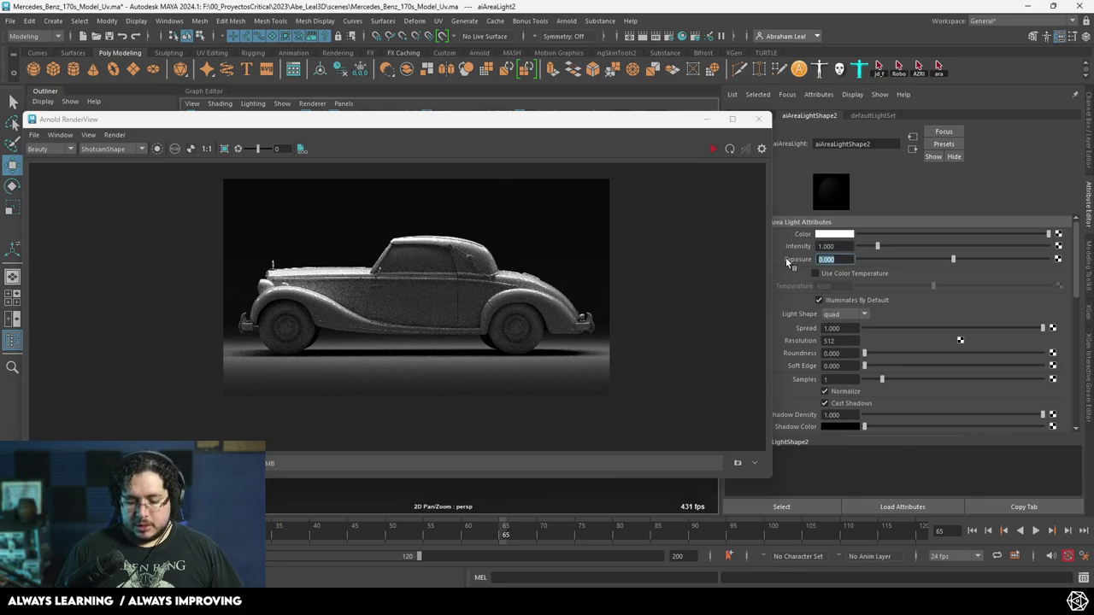
pyautogui.write('20')
pyautogui.press('Return')
# - Try cyan as the rear area light's color, then change it to magenta to distinguish its contribution in the render
pyautogui.click(824, 234)
pyautogui.click(819, 204)
pyautogui.click(688, 147)
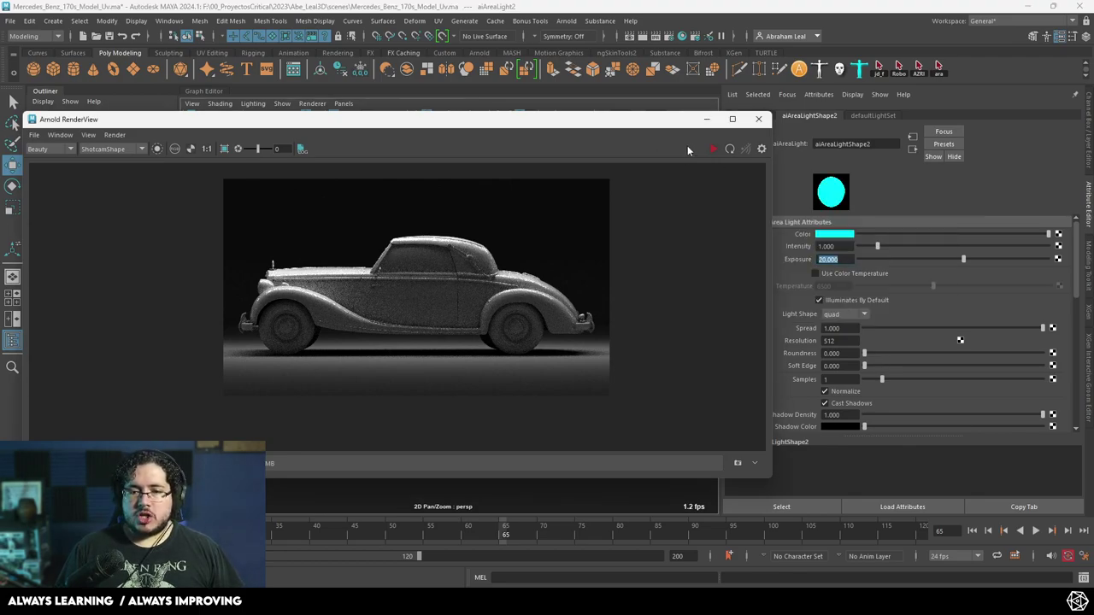
pyautogui.click(833, 235)
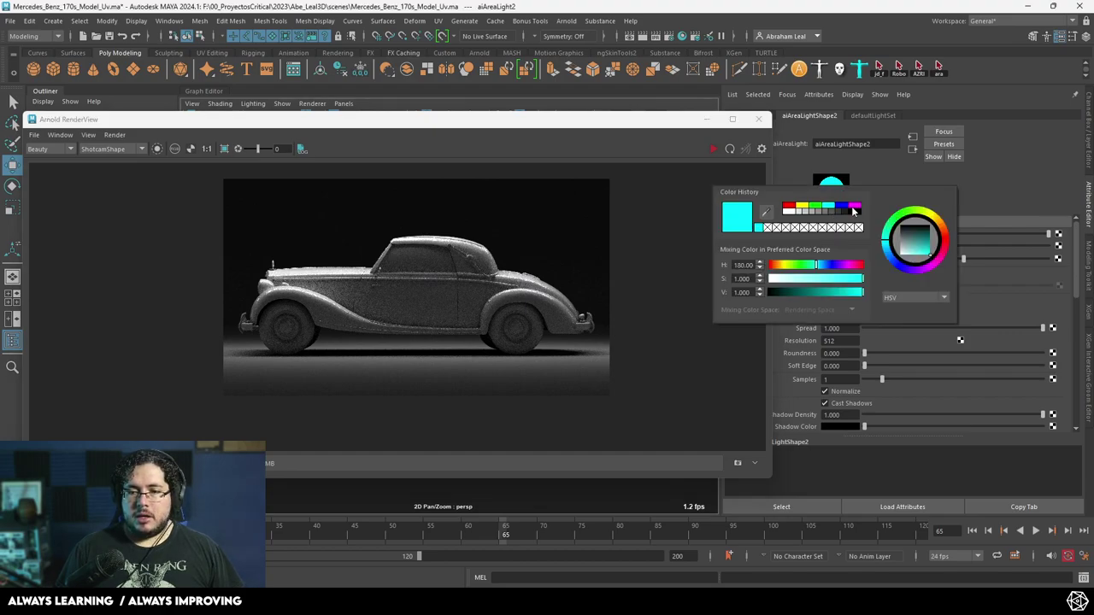
pyautogui.click(852, 208)
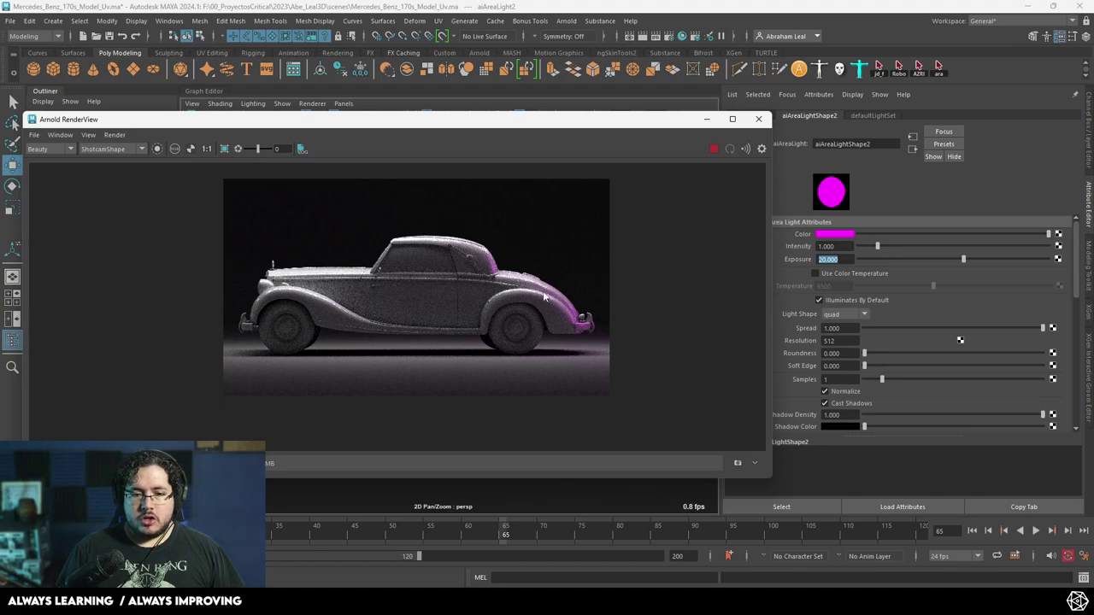
# - Inspect the magenta light's contribution on the car's rear in the render, then set its color back to white
pyautogui.scroll(5, 551, 320)
pyautogui.scroll(-2, 581, 359)
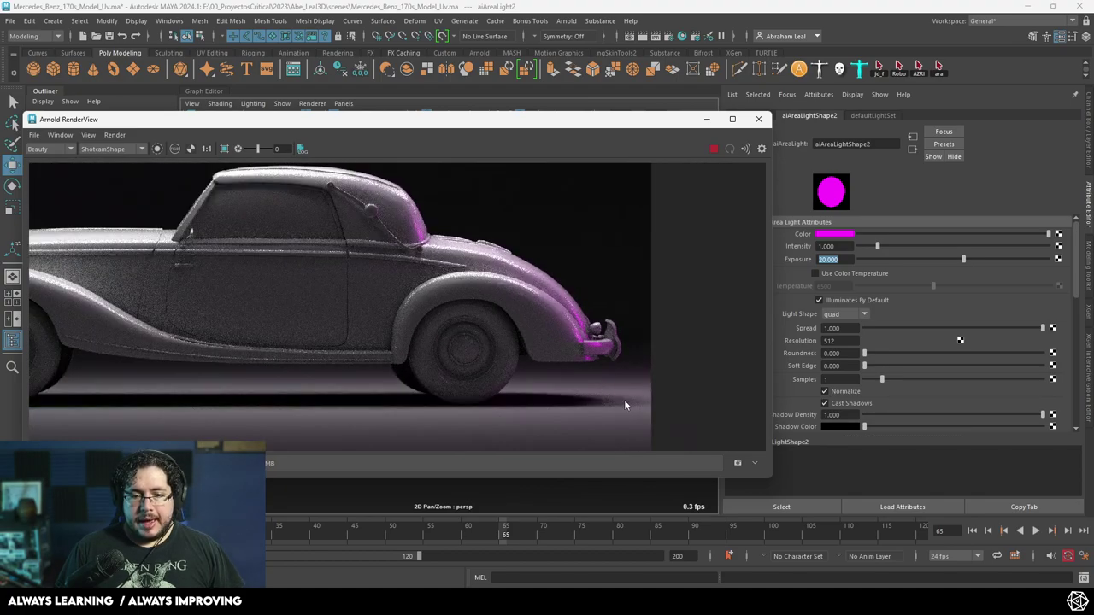
pyautogui.scroll(4, 667, 427)
pyautogui.scroll(2, 531, 290)
pyautogui.scroll(-6, 567, 330)
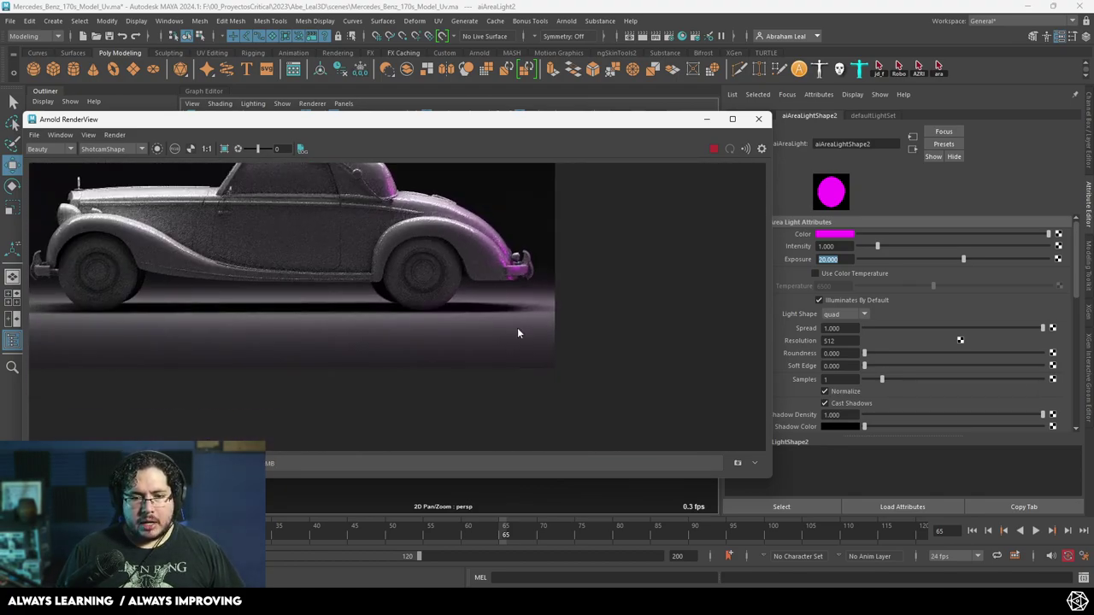
pyautogui.click(834, 234)
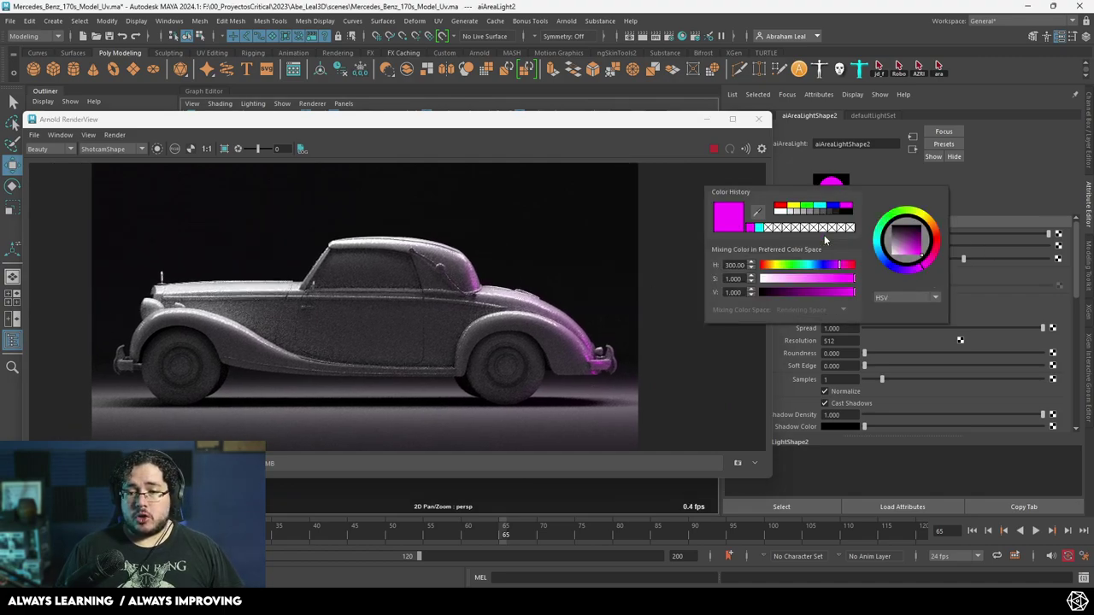
pyautogui.click(780, 212)
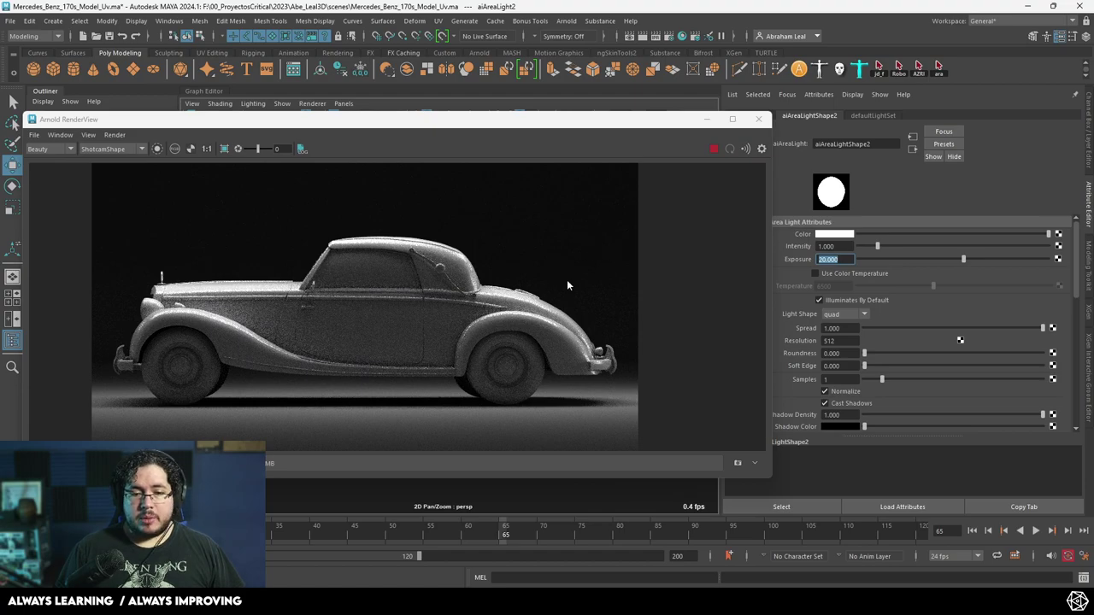
# - Duplicate the rear area light, move the copy to the opposite side in front of the car and rotate it to face the car
pyautogui.click(708, 120)
pyautogui.scroll(-5, 496, 287)
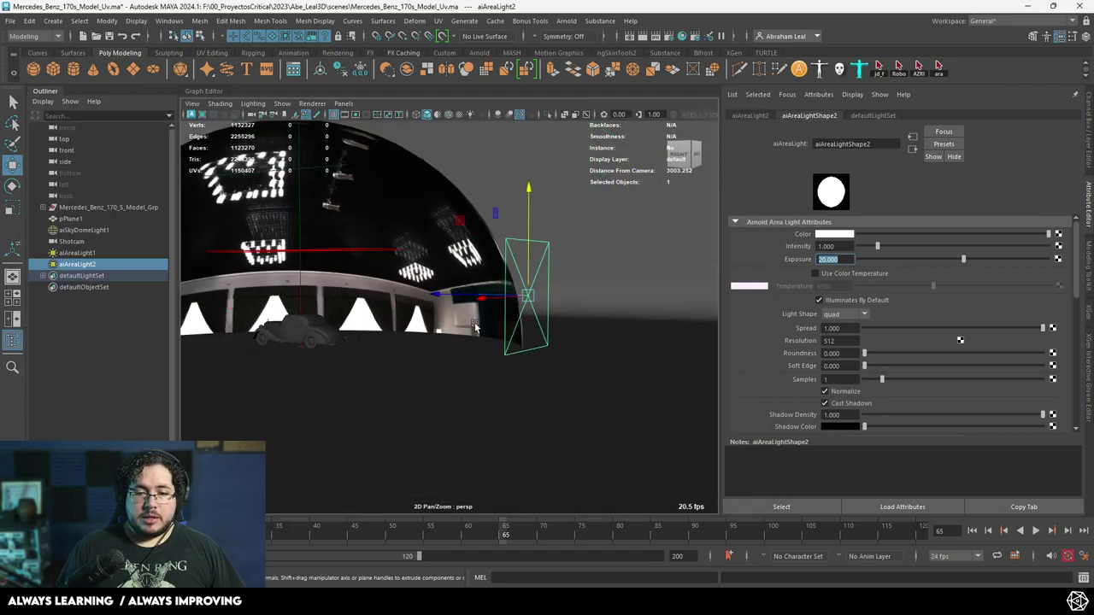
pyautogui.keyDown('alt'); pyautogui.moveTo(487, 291); pyautogui.dragTo(444, 322); pyautogui.keyUp('alt')
pyautogui.scroll(-3, 444, 321)
pyautogui.keyDown('alt'); pyautogui.moveTo(445, 321); pyautogui.dragTo(479, 316, button='middle'); pyautogui.keyUp('alt')
pyautogui.hotkey('ctrl', 'd')
pyautogui.moveTo(466, 298); pyautogui.dragTo(207, 280)
pyautogui.press('e')
pyautogui.moveTo(287, 321); pyautogui.dragTo(312, 383)
# - Render the shot camera view to check the front area light's effect on the car
pyautogui.keyDown('alt'); pyautogui.moveTo(318, 295); pyautogui.dragTo(252, 175); pyautogui.keyUp('alt')
pyautogui.hotkey('alt', 'Tab')
pyautogui.click(710, 154)
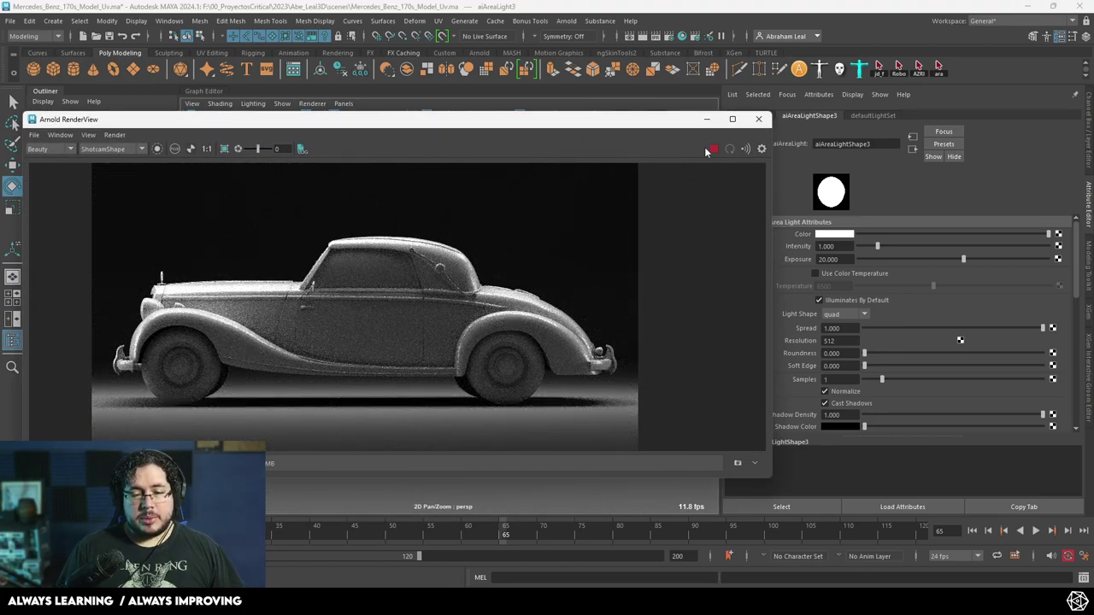
# - Move the front area light farther away from the car and render the shot camera view again
pyautogui.click(706, 118)
pyautogui.keyDown('alt'); pyautogui.moveTo(372, 295); pyautogui.dragTo(562, 295); pyautogui.keyUp('alt')
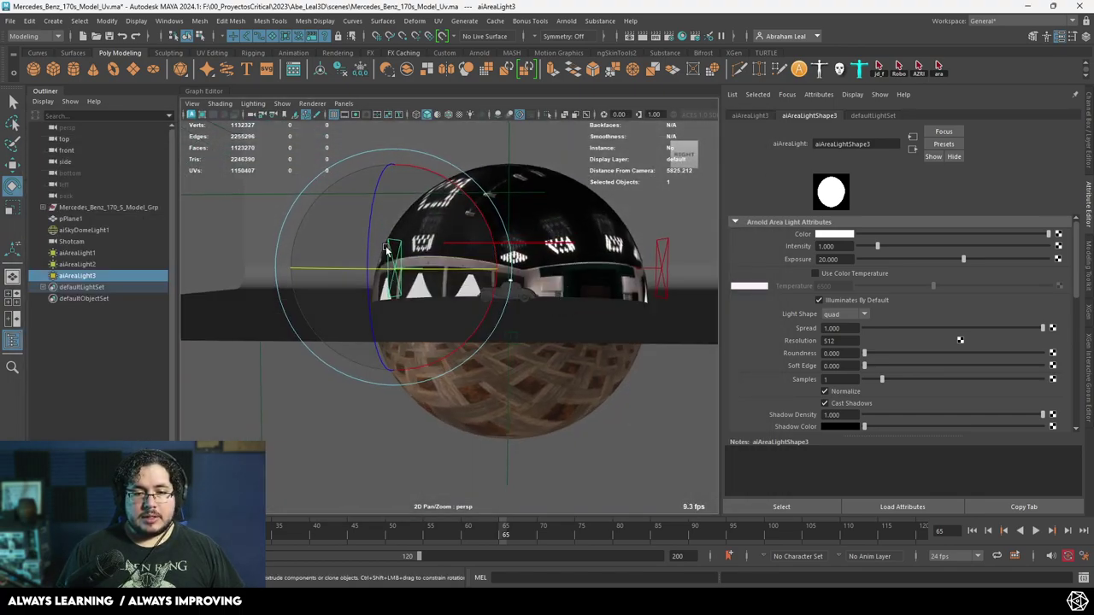
pyautogui.press('w')
pyautogui.moveTo(357, 271); pyautogui.dragTo(324, 266)
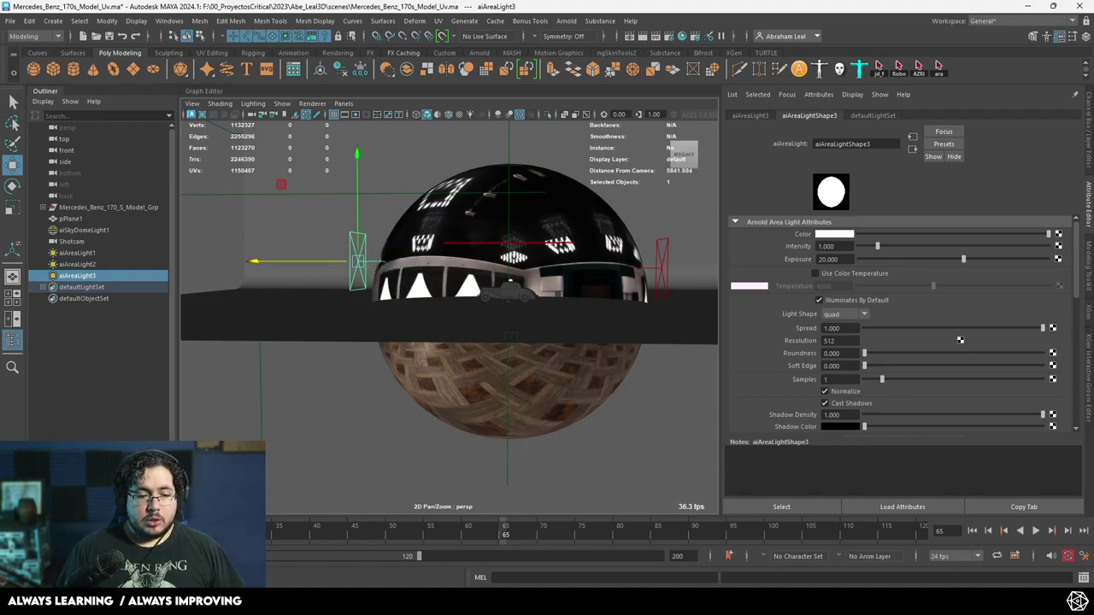
pyautogui.click(231, 555)
pyautogui.click(714, 150)
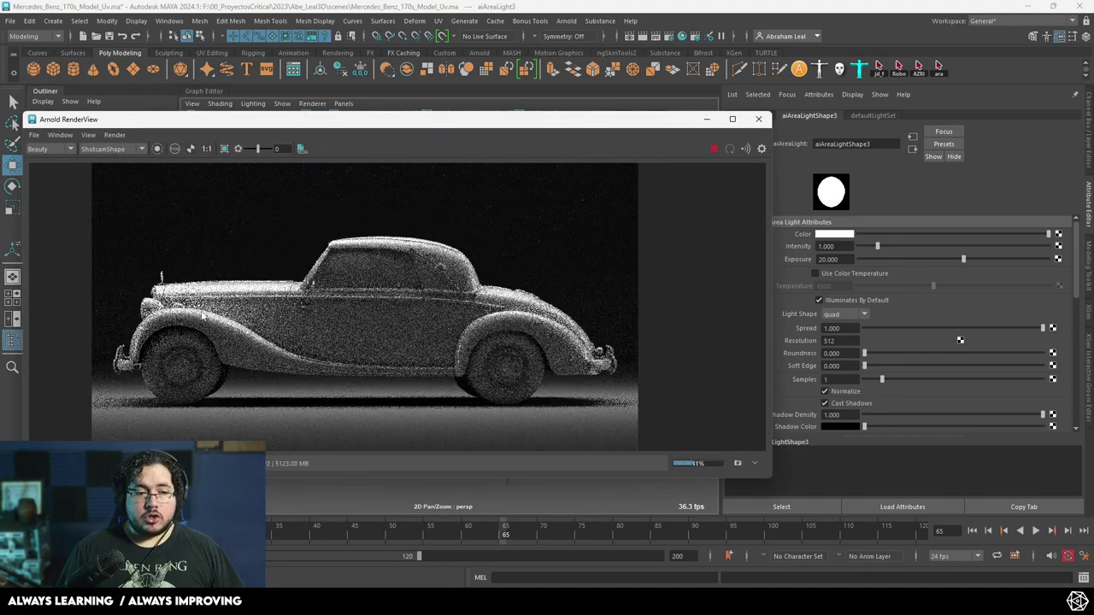
# - Examine the front, rear and side lighting on the car in the updated render
pyautogui.scroll(2, 388, 337)
pyautogui.scroll(-2, 462, 351)
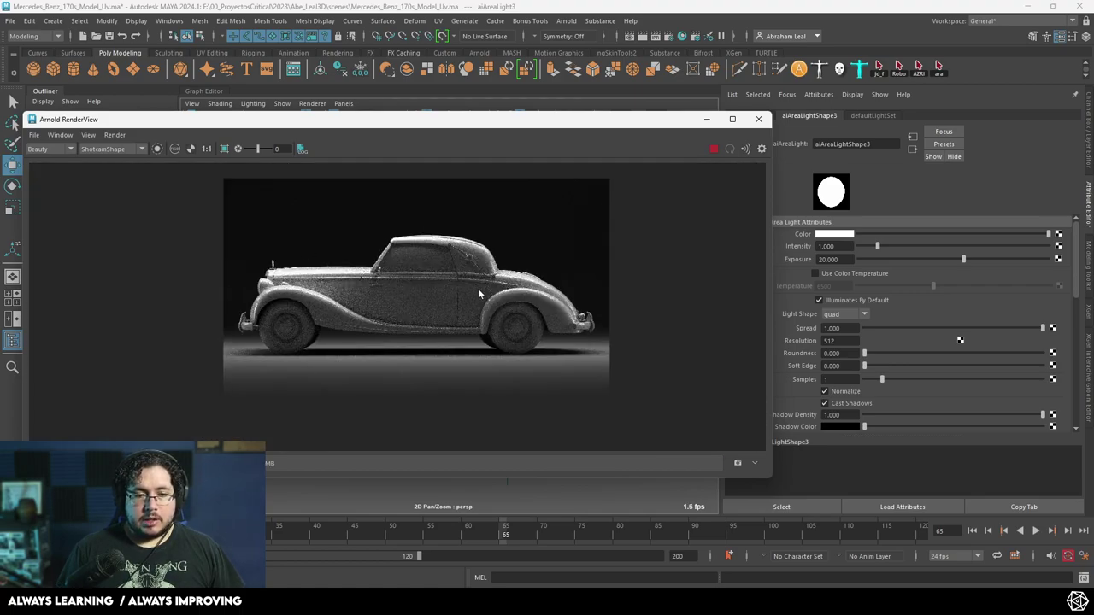
pyautogui.scroll(3, 428, 307)
pyautogui.scroll(-3, 338, 329)
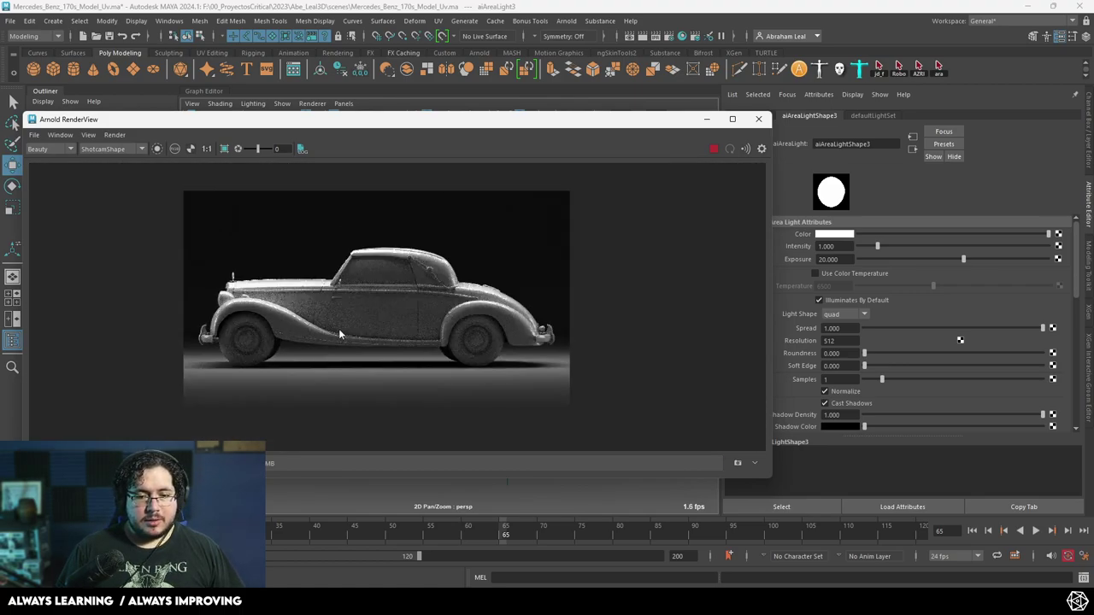
pyautogui.scroll(1, 339, 334)
pyautogui.scroll(1, 411, 332)
pyautogui.scroll(-3, 411, 332)
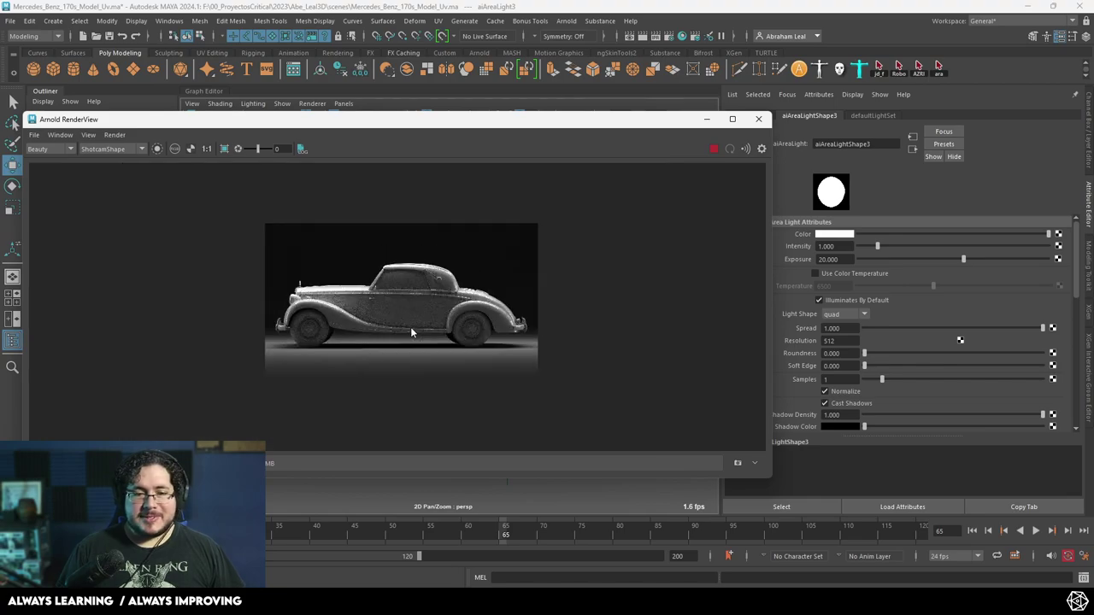
pyautogui.scroll(1, 639, 237)
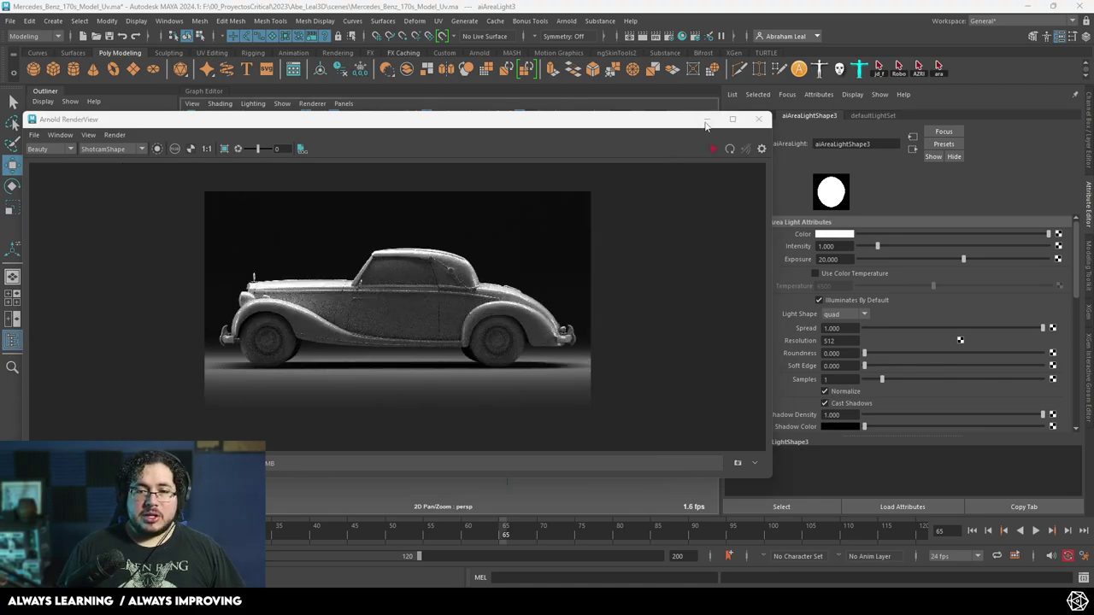
# - Put away the render view, expand Mercedes_Benz_170_S_Model_Grp in the Outliner and collapse its subgroups from Main_Frame_Grp through Grill_Main_Grp
pyautogui.click(706, 119)
pyautogui.scroll(-5, 557, 295)
pyautogui.scroll(6, 388, 372)
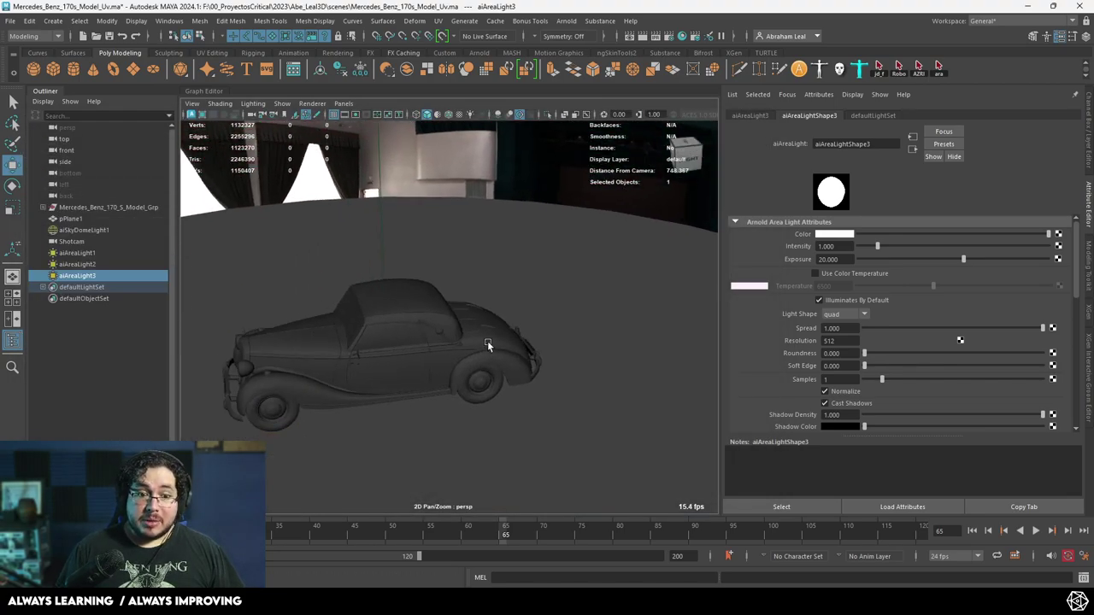
pyautogui.click(42, 208)
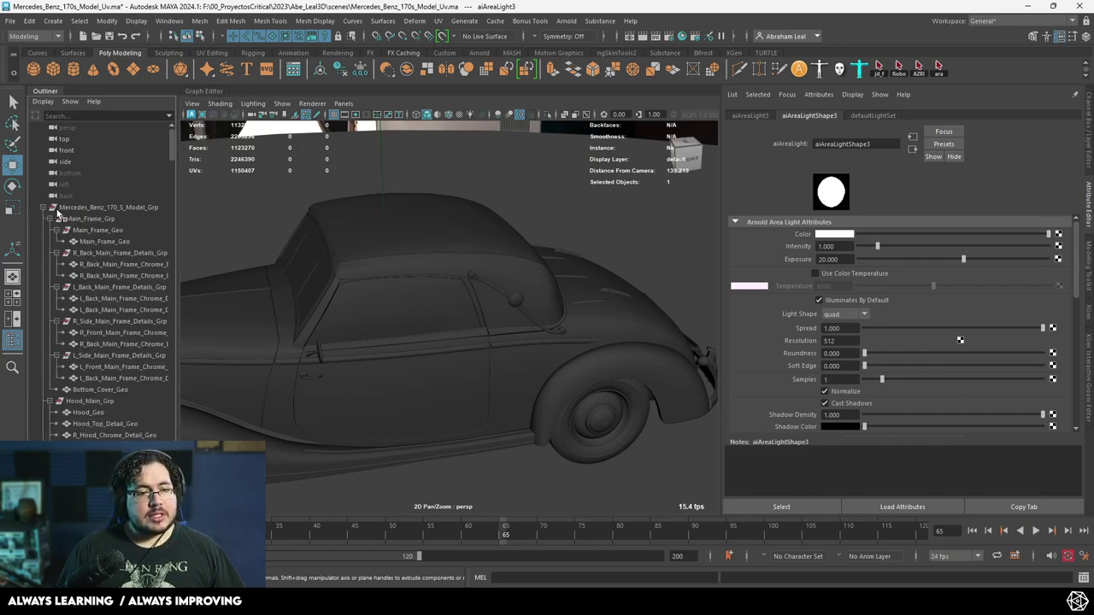
pyautogui.click(49, 219)
pyautogui.click(48, 230)
pyautogui.click(49, 241)
pyautogui.click(49, 253)
pyautogui.click(49, 264)
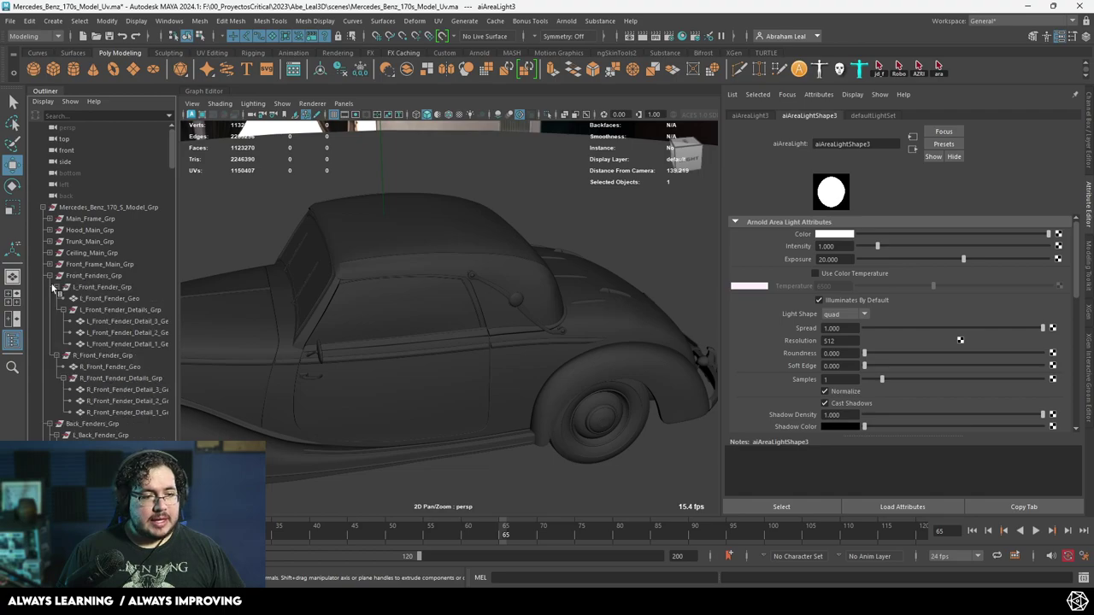
pyautogui.click(49, 276)
pyautogui.click(48, 287)
pyautogui.click(49, 299)
pyautogui.click(49, 310)
# - Frame Grill_Main_Grp and Wheels_Grp in the viewport and collapse the remaining subgroups down to Wheel_Cylinders_Grp
pyautogui.click(79, 310)
pyautogui.press('f')
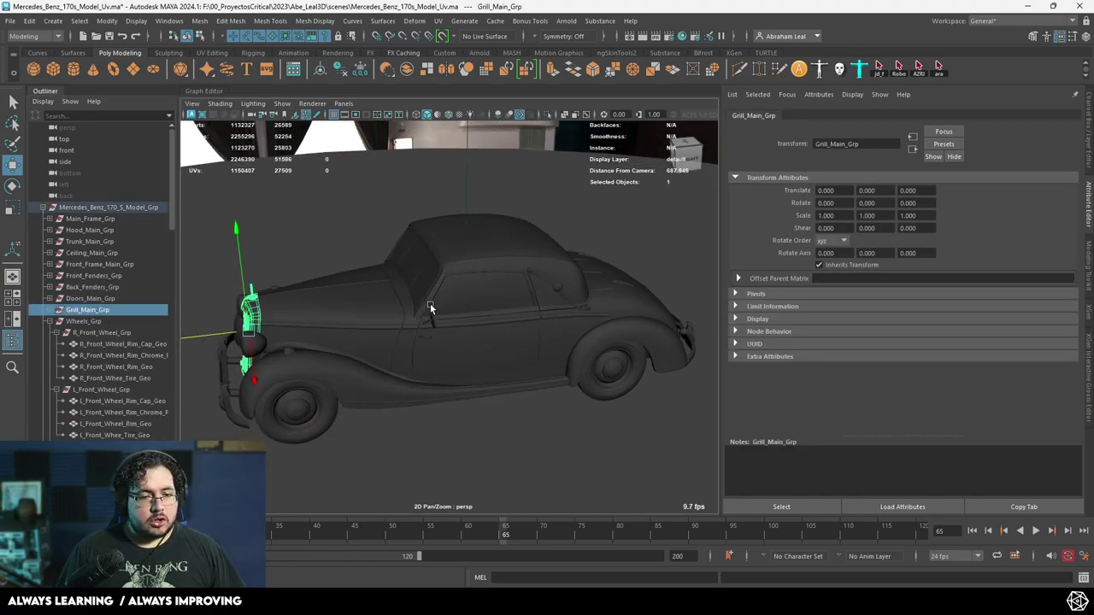
pyautogui.click(83, 321)
pyautogui.press('f')
pyautogui.click(49, 322)
pyautogui.click(49, 333)
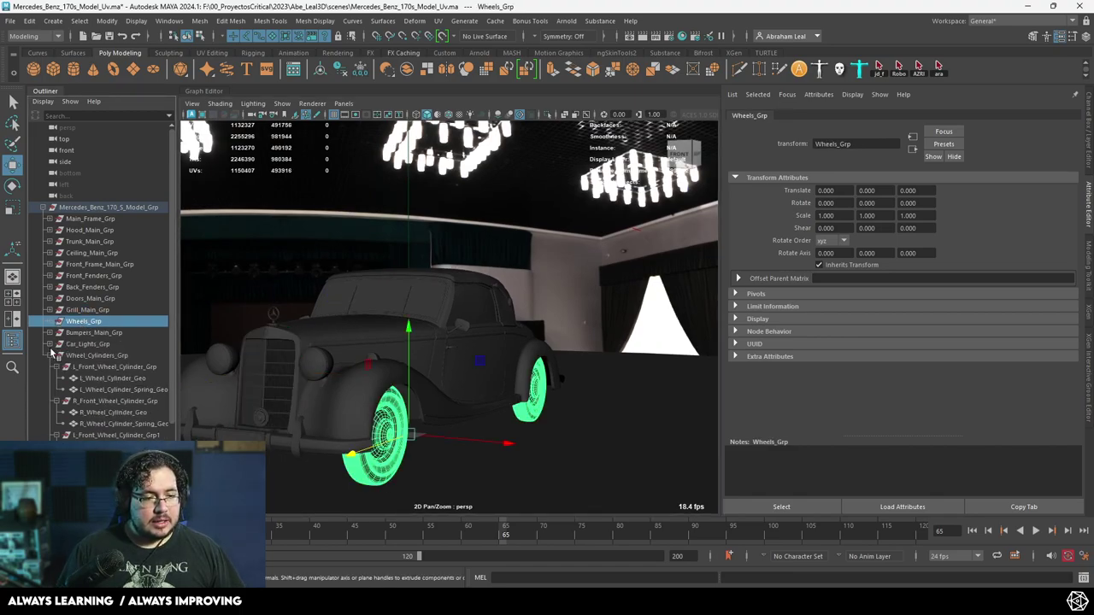
pyautogui.click(48, 356)
pyautogui.keyDown('alt'); pyautogui.moveTo(615, 310); pyautogui.dragTo(531, 331); pyautogui.keyUp('alt')
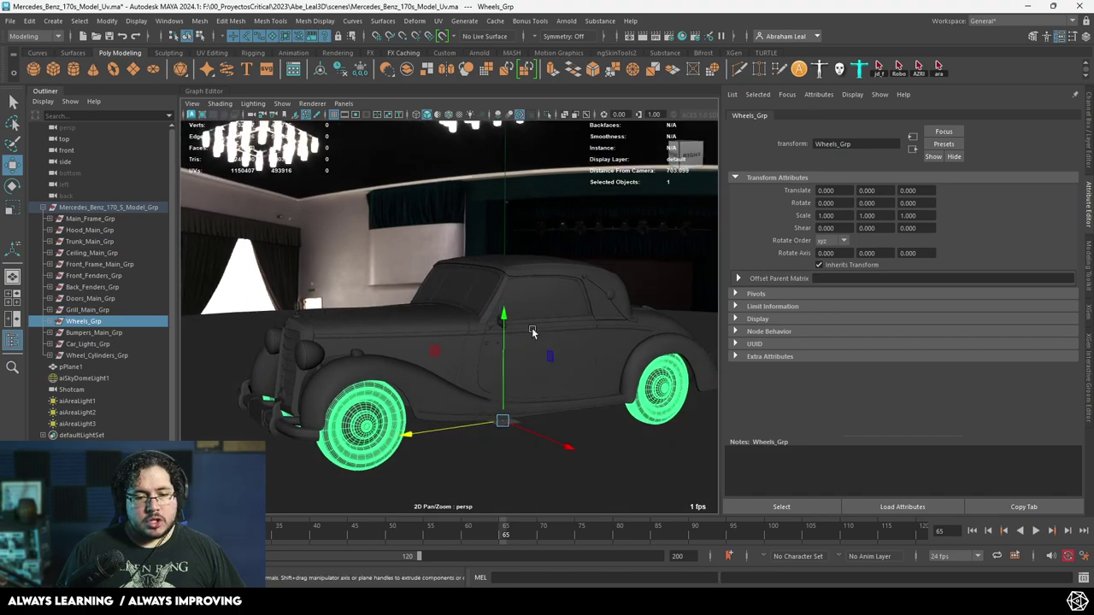
# - Select the car's hood group and step down its hierarchy to Hood_Geo
pyautogui.click(392, 335)
pyautogui.keyDown('alt'); pyautogui.moveTo(448, 342); pyautogui.dragTo(436, 377); pyautogui.keyUp('alt')
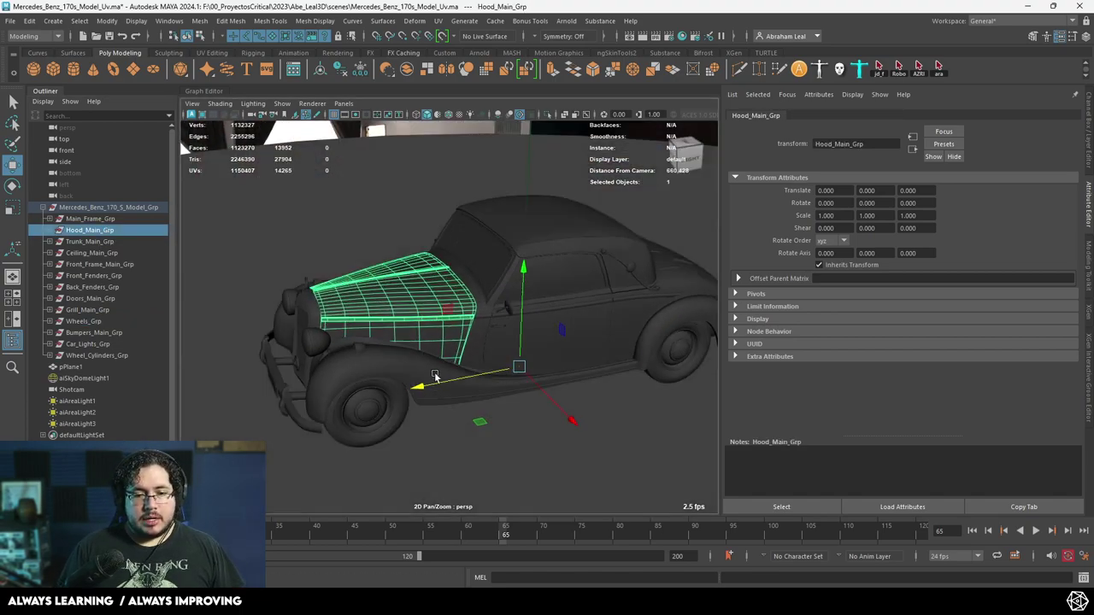
pyautogui.keyDown('alt'); pyautogui.moveTo(436, 378); pyautogui.dragTo(481, 330, button='right'); pyautogui.keyUp('alt')
pyautogui.press('Down')
pyautogui.scroll(-6, 436, 278)
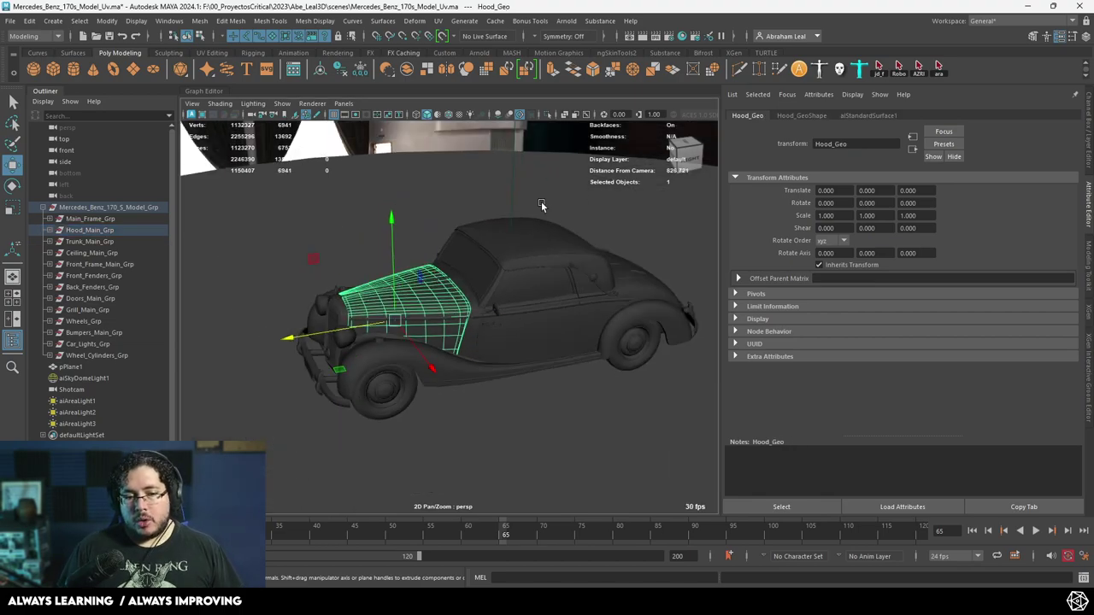
# - Inspect the UV layout of the car's roof piece, Ceiling_Geo, in the UV Editor
pyautogui.click(535, 238)
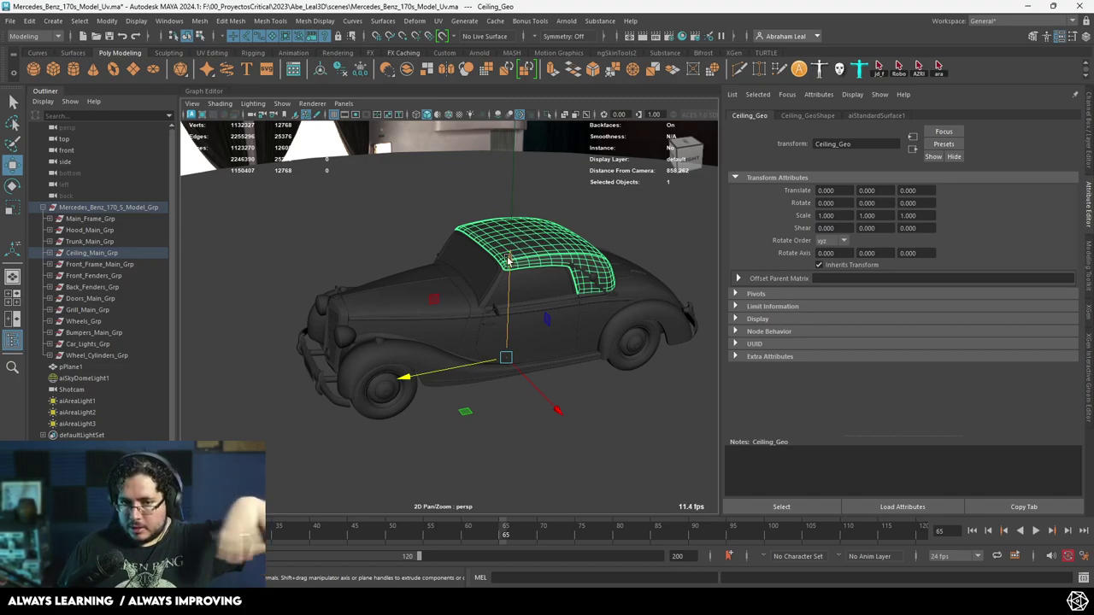
pyautogui.click(438, 21)
pyautogui.click(438, 113)
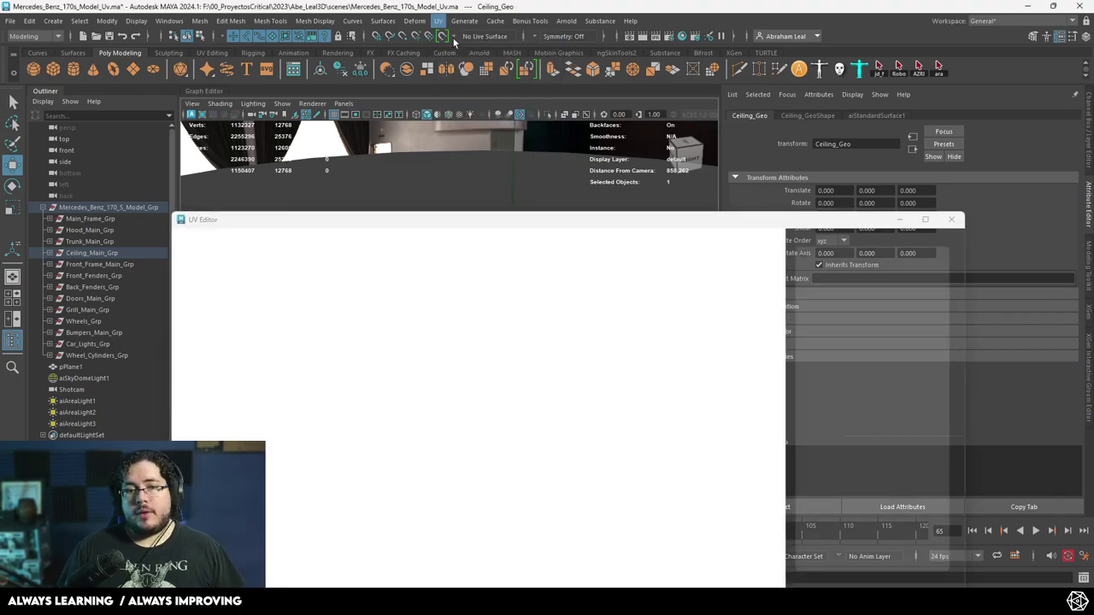
pyautogui.scroll(-5, 423, 377)
pyautogui.keyDown('alt'); pyautogui.moveTo(493, 381); pyautogui.dragTo(383, 397, button='middle'); pyautogui.keyUp('alt')
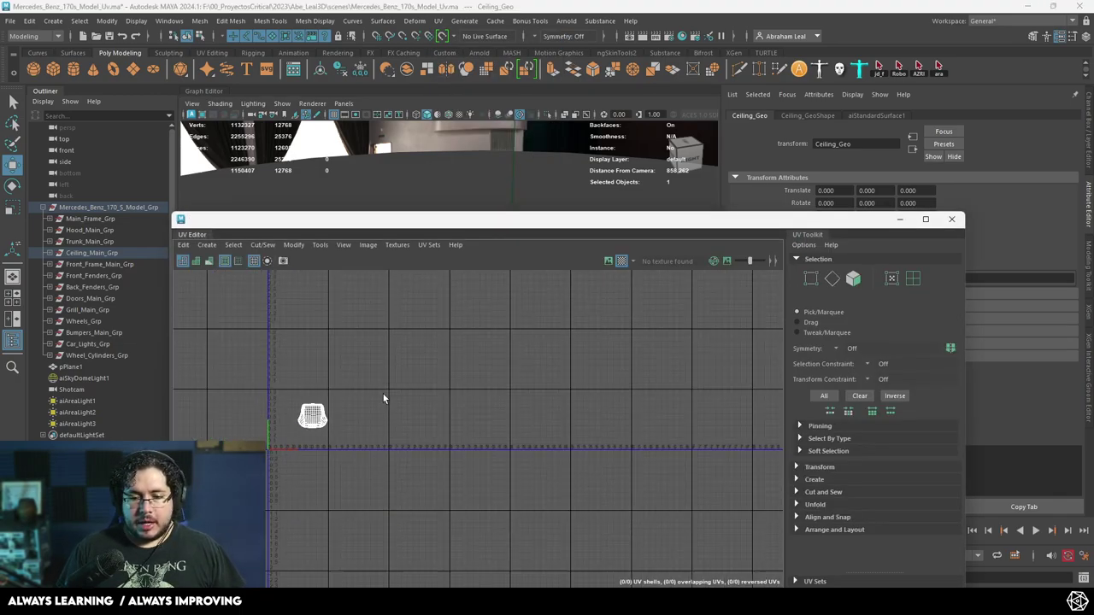
pyautogui.scroll(3, 291, 401)
pyautogui.click(899, 218)
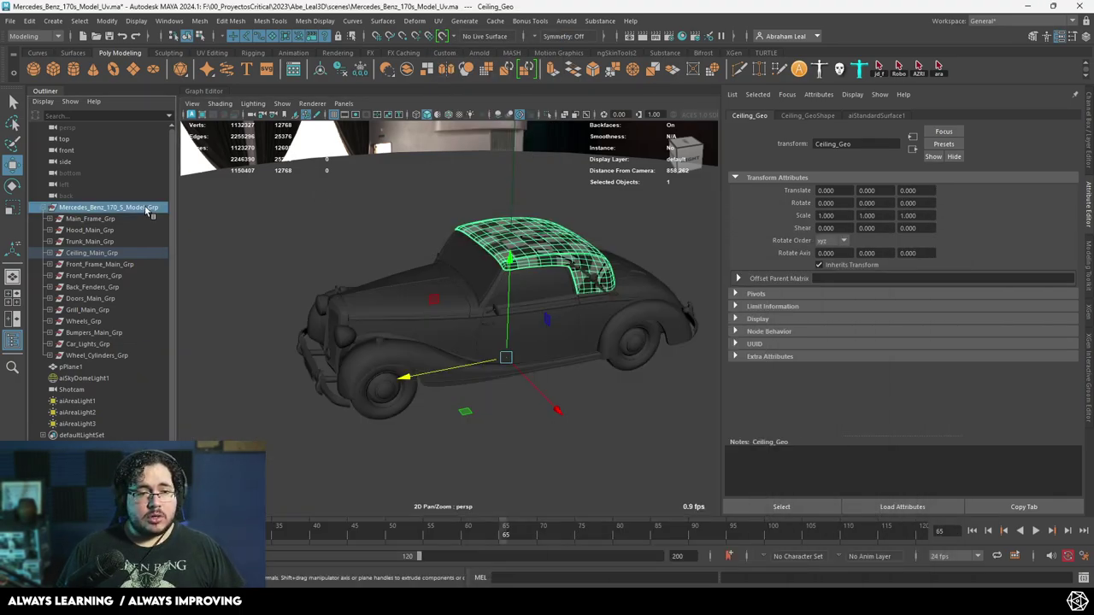
# - Inspect the UV shells of the whole Mercedes_Benz_170_S_Model_Grp across its UV tiles, then close the UV Editor
pyautogui.click(144, 207)
pyautogui.click(438, 21)
pyautogui.click(462, 44)
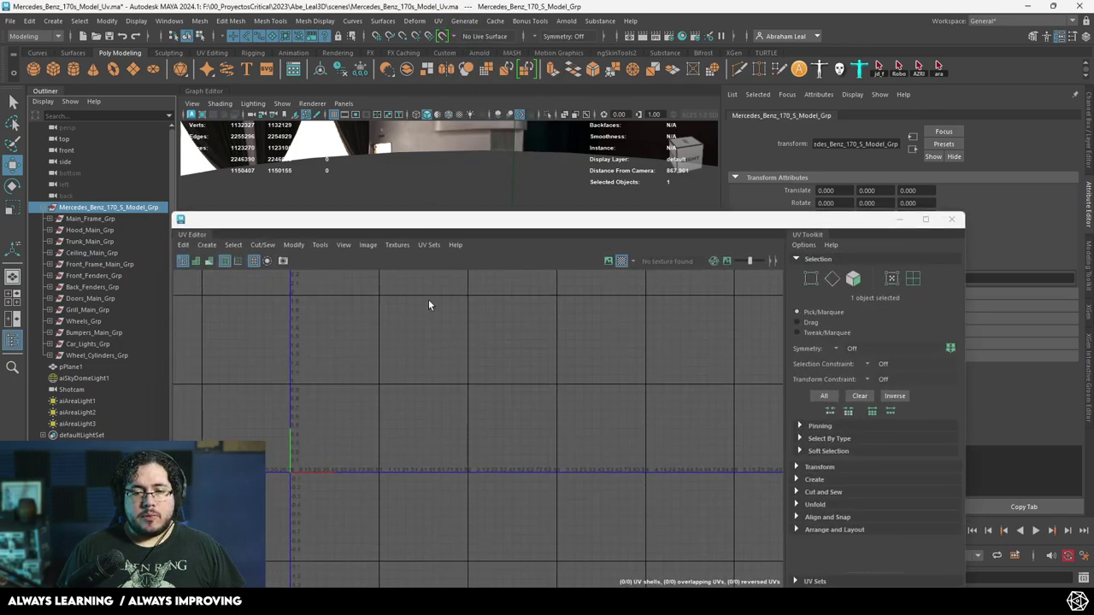
pyautogui.click(336, 313)
pyautogui.scroll(8, 602, 389)
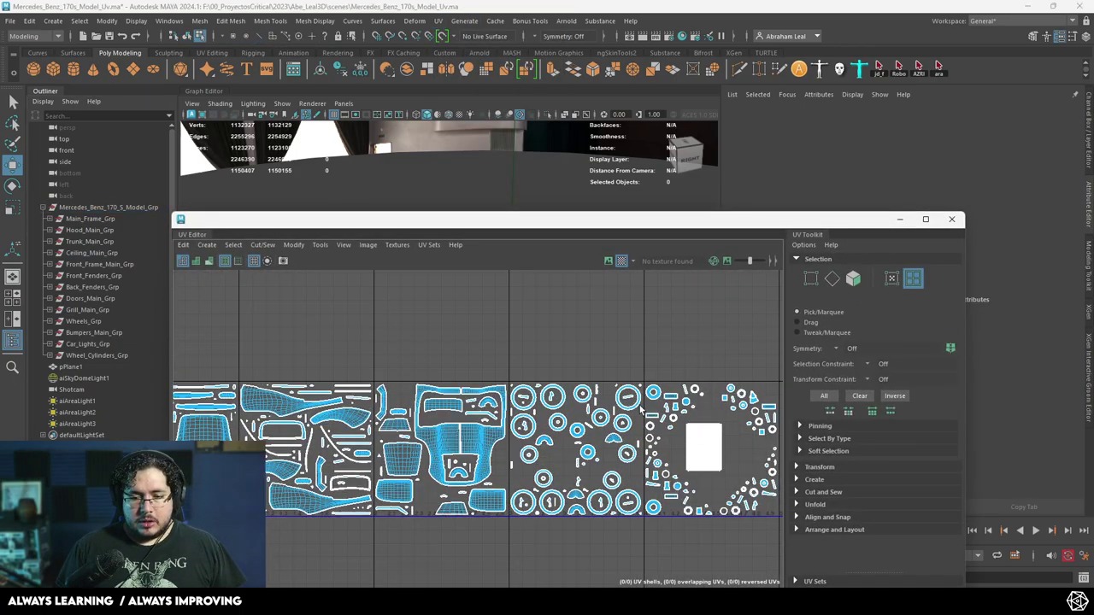
pyautogui.scroll(-10, 604, 389)
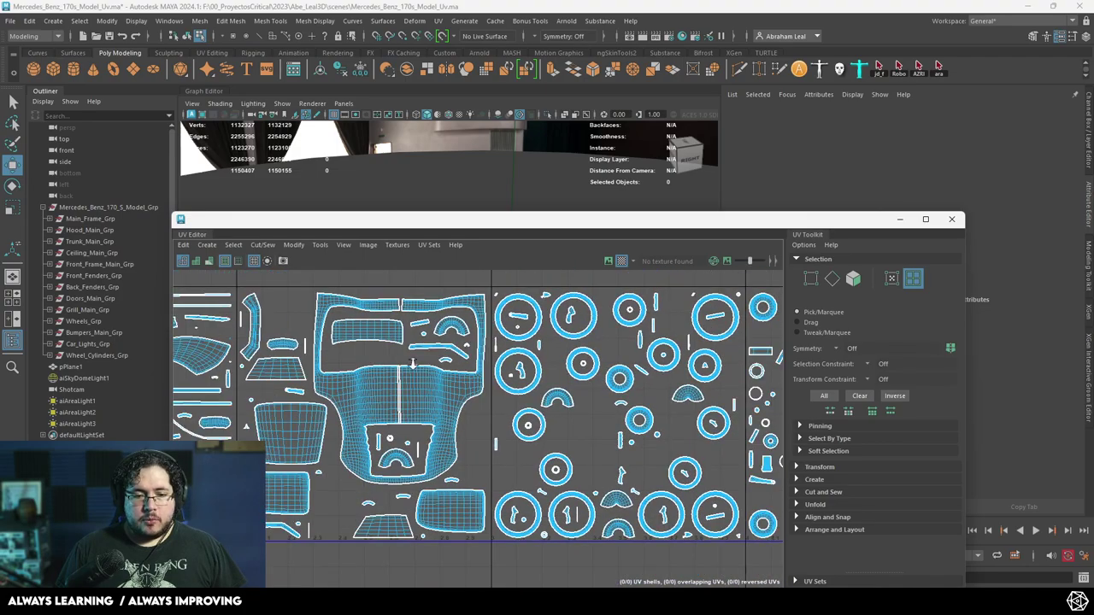
pyautogui.click(951, 219)
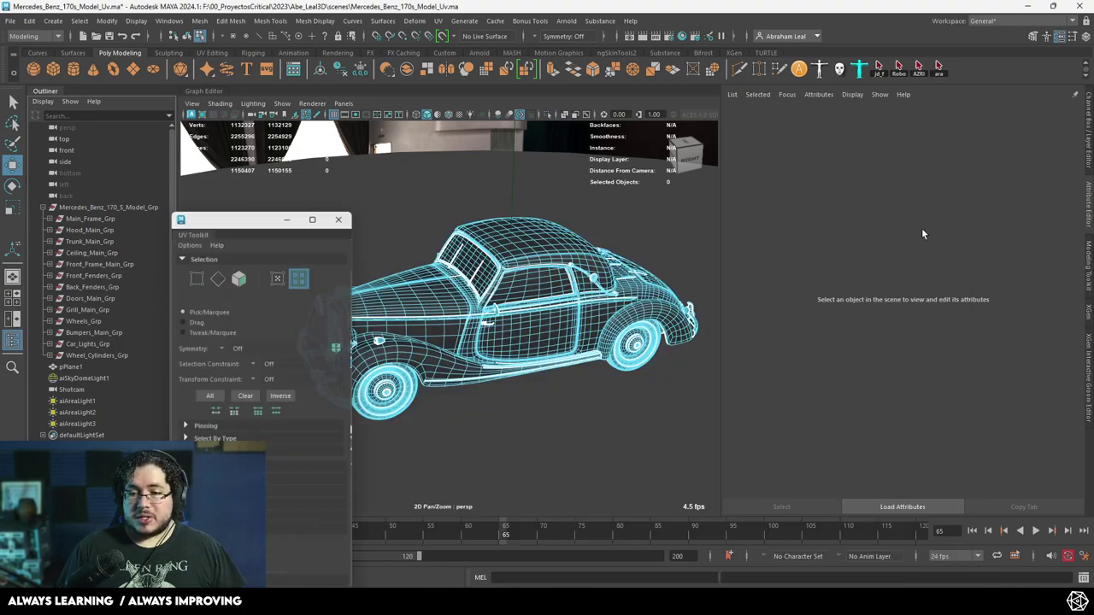
# - Return to object selection and select the hood, main frame, left door and left back fender together
pyautogui.scroll(4, 586, 217)
pyautogui.click(586, 218)
pyautogui.click(389, 315)
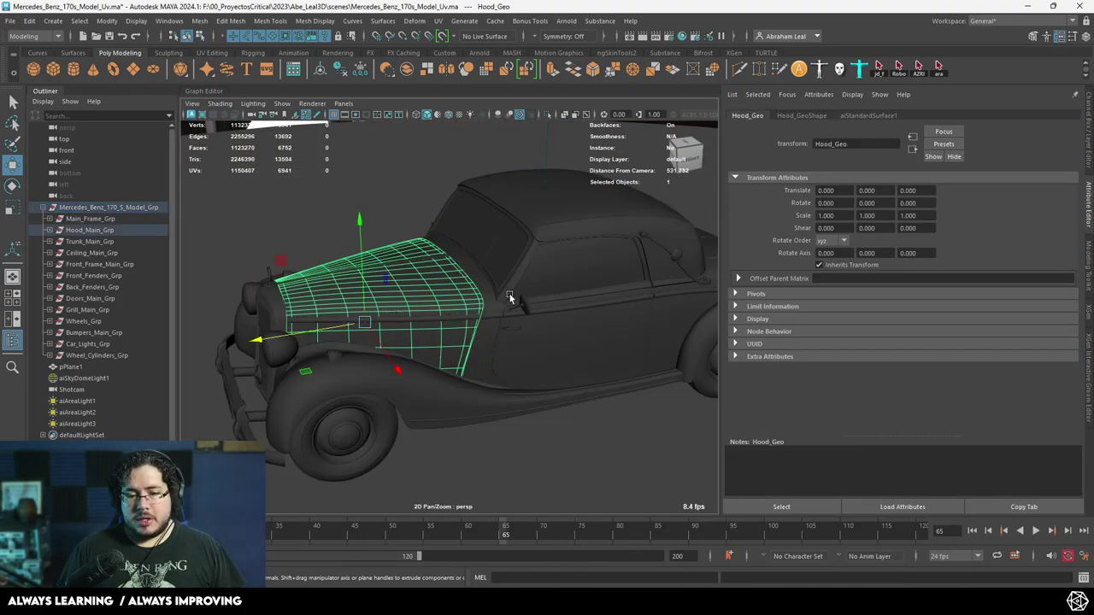
pyautogui.press('q')
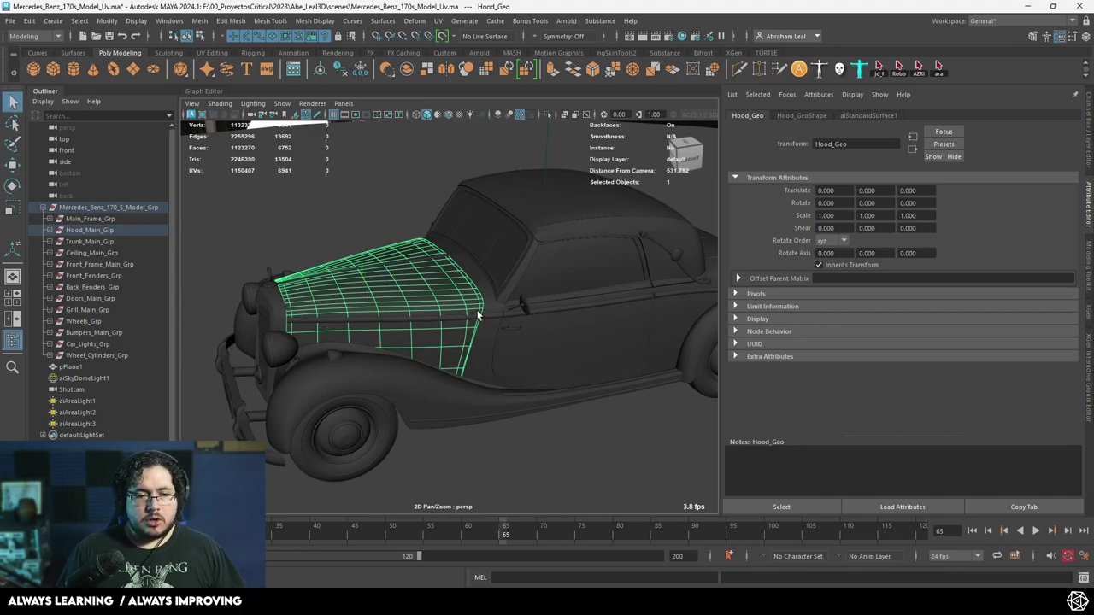
pyautogui.keyDown('shift'); pyautogui.click(480, 338); pyautogui.keyUp('shift')
pyautogui.keyDown('shift'); pyautogui.click(541, 346); pyautogui.keyUp('shift')
pyautogui.keyDown('alt'); pyautogui.moveTo(541, 345); pyautogui.dragTo(432, 310, button='middle'); pyautogui.keyUp('alt')
pyautogui.keyDown('alt'); pyautogui.moveTo(555, 339); pyautogui.dragTo(498, 283); pyautogui.keyUp('alt')
pyautogui.keyDown('alt'); pyautogui.moveTo(498, 284); pyautogui.dragTo(310, 219, button='middle'); pyautogui.keyUp('alt')
pyautogui.keyDown('shift'); pyautogui.click(518, 270); pyautogui.keyUp('shift')
pyautogui.keyDown('alt'); pyautogui.moveTo(487, 261); pyautogui.dragTo(705, 295, button='middle'); pyautogui.keyUp('alt')
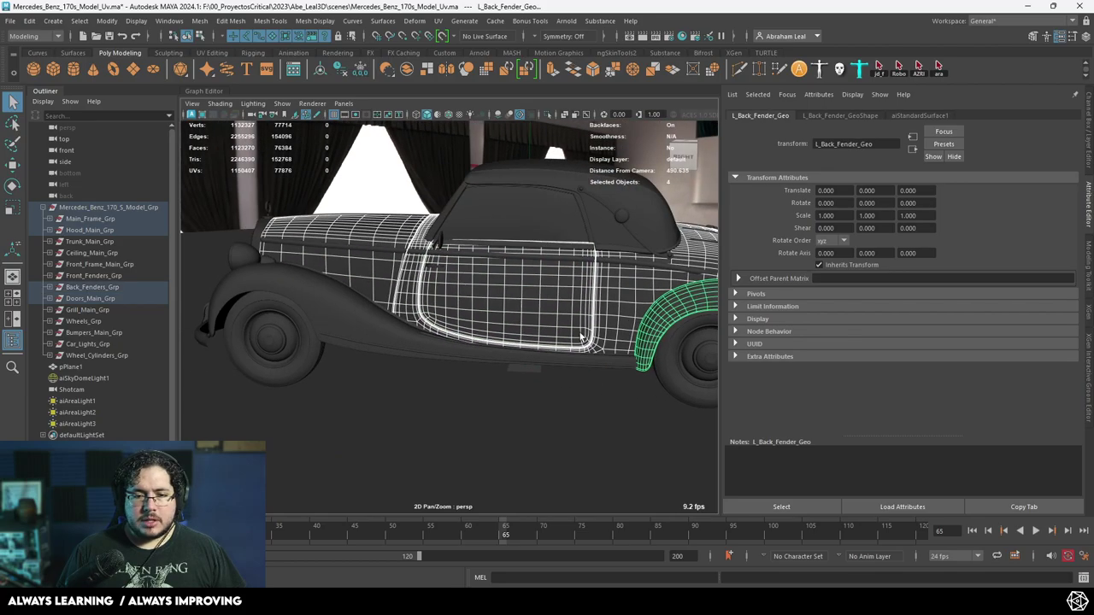
# - Add the left front fender, trunk, right back fender, right door and right front fender to the selection
pyautogui.keyDown('alt'); pyautogui.moveTo(675, 290); pyautogui.dragTo(684, 321); pyautogui.keyUp('alt')
pyautogui.keyDown('shift'); pyautogui.click(318, 297); pyautogui.keyUp('shift')
pyautogui.keyDown('alt'); pyautogui.moveTo(319, 296); pyautogui.dragTo(208, 330, button='middle'); pyautogui.keyUp('alt')
pyautogui.keyDown('alt'); pyautogui.moveTo(709, 346); pyautogui.dragTo(523, 349); pyautogui.keyUp('alt')
pyautogui.keyDown('shift'); pyautogui.click(575, 351); pyautogui.keyUp('shift')
pyautogui.keyDown('alt'); pyautogui.moveTo(624, 367); pyautogui.dragTo(498, 331, button='middle'); pyautogui.keyUp('alt')
pyautogui.keyDown('alt'); pyautogui.moveTo(499, 331); pyautogui.dragTo(373, 290); pyautogui.keyUp('alt')
pyautogui.keyDown('shift'); pyautogui.click(373, 291); pyautogui.keyUp('shift')
pyautogui.keyDown('alt'); pyautogui.moveTo(609, 260); pyautogui.dragTo(491, 290, button='middle'); pyautogui.keyUp('alt')
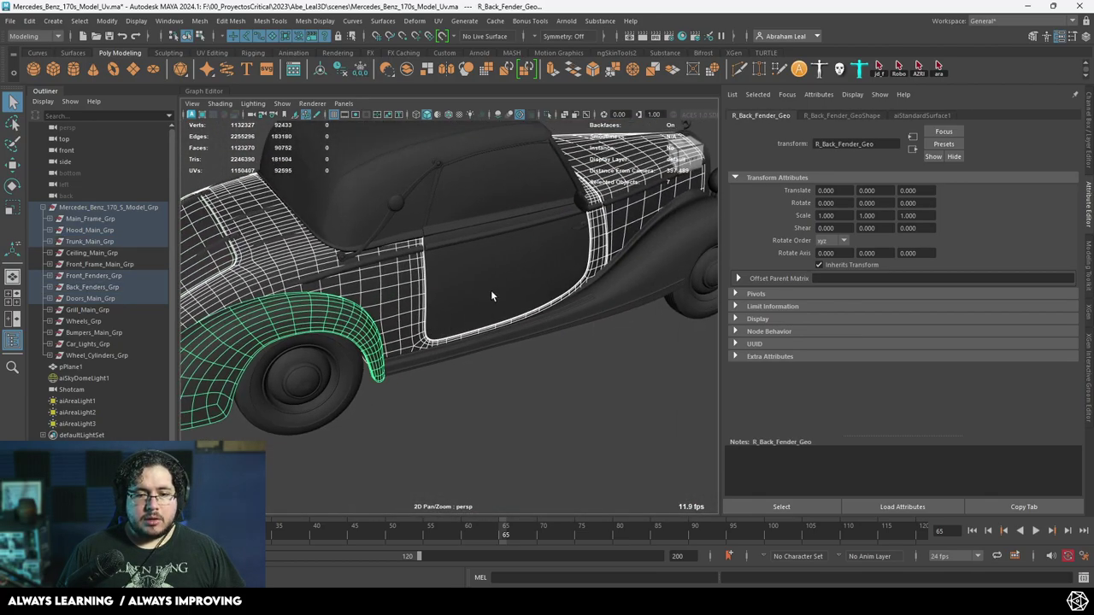
pyautogui.keyDown('shift'); pyautogui.click(490, 290); pyautogui.keyUp('shift')
pyautogui.keyDown('alt'); pyautogui.moveTo(628, 300); pyautogui.dragTo(579, 283); pyautogui.keyUp('alt')
pyautogui.keyDown('shift'); pyautogui.click(631, 288); pyautogui.keyUp('shift')
pyautogui.keyDown('alt'); pyautogui.moveTo(631, 288); pyautogui.dragTo(565, 291, button='middle'); pyautogui.keyUp('alt')
pyautogui.keyDown('alt'); pyautogui.moveTo(566, 290); pyautogui.dragTo(488, 261); pyautogui.keyUp('alt')
# - Assign a new Arnold aiCarPaint material to the selected body panels
pyautogui.rightClick(486, 257)
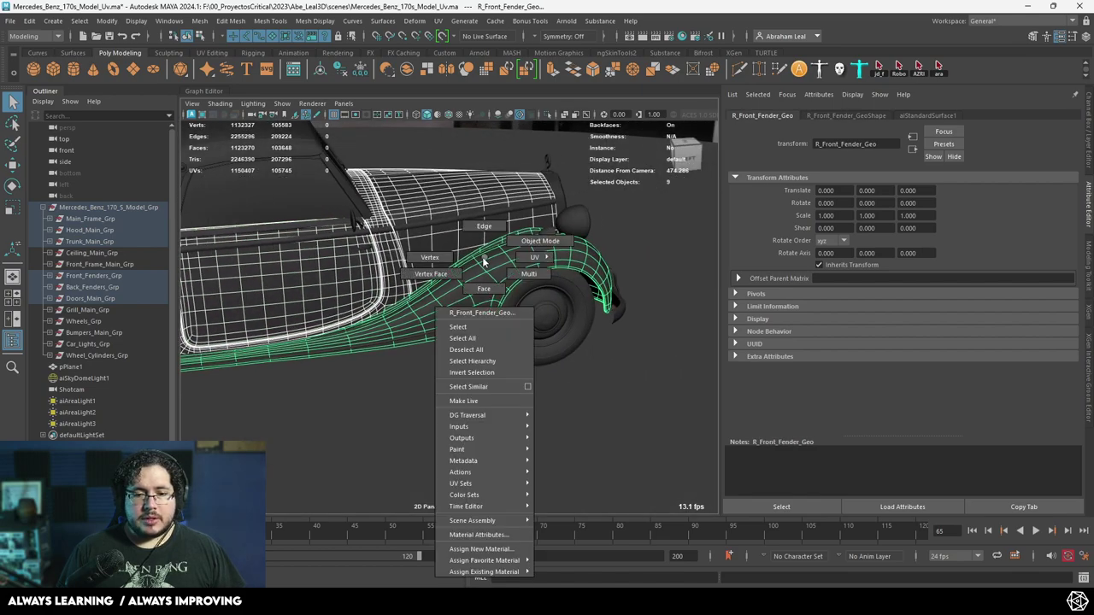
pyautogui.click(481, 549)
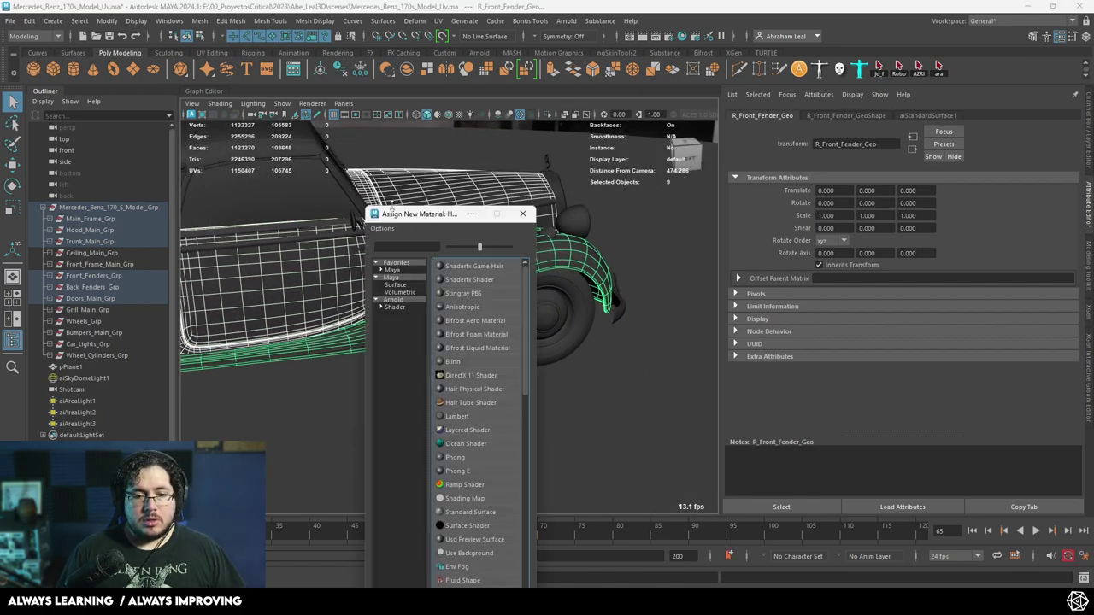
pyautogui.click(396, 299)
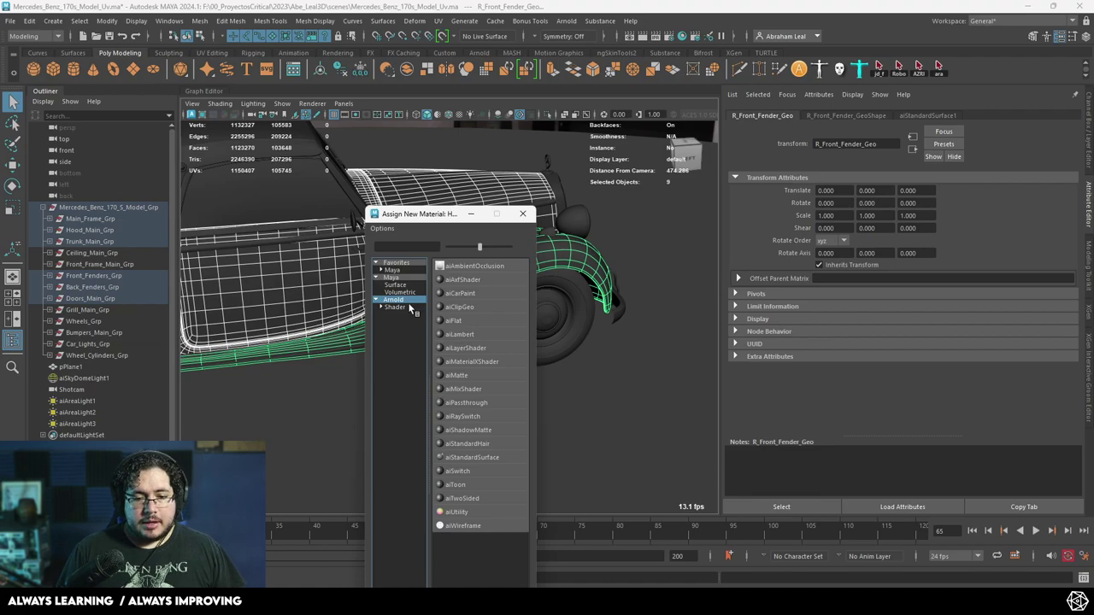
pyautogui.click(461, 293)
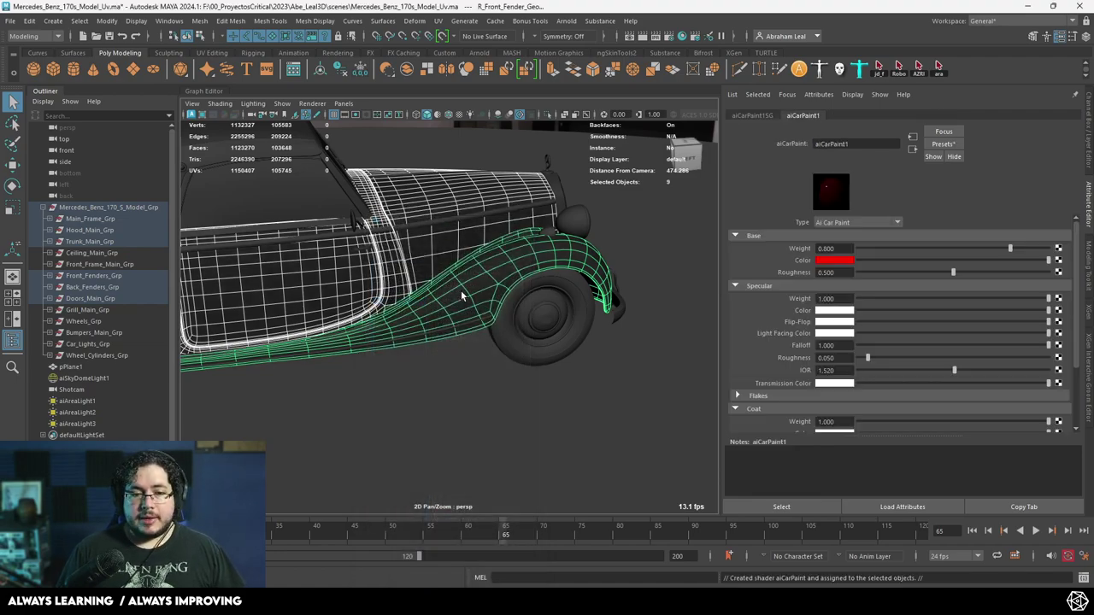
# - Set the car paint's base color to a very dark blue with hue 230.76, saturation 1.000 and value 0.133
pyautogui.click(826, 261)
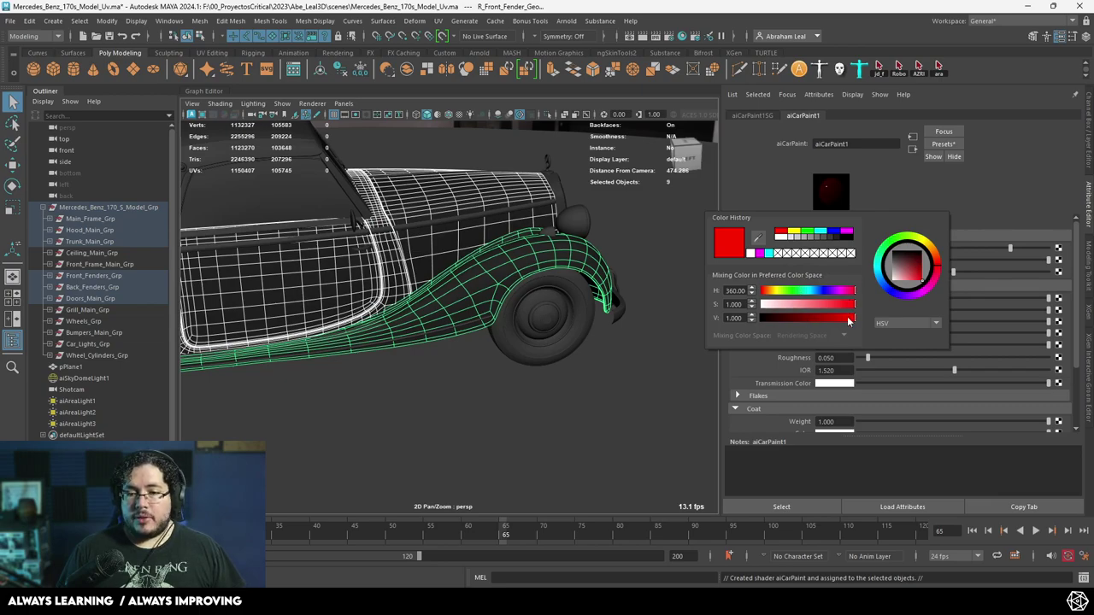
pyautogui.moveTo(850, 320); pyautogui.dragTo(718, 331)
pyautogui.click(821, 291)
pyautogui.moveTo(776, 318); pyautogui.dragTo(772, 318)
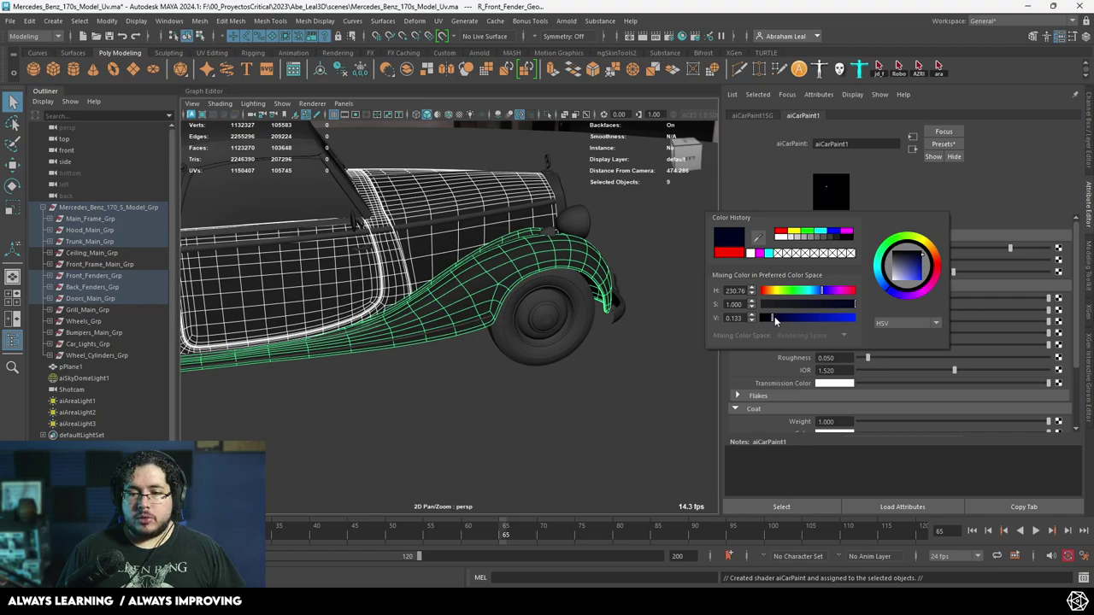
# - Clear the body panel selection and render the shot camera view with the dark blue car paint
pyautogui.keyDown('alt'); pyautogui.moveTo(354, 273); pyautogui.dragTo(586, 245); pyautogui.keyUp('alt')
pyautogui.keyDown('alt'); pyautogui.moveTo(586, 245); pyautogui.dragTo(485, 275, button='right'); pyautogui.keyUp('alt')
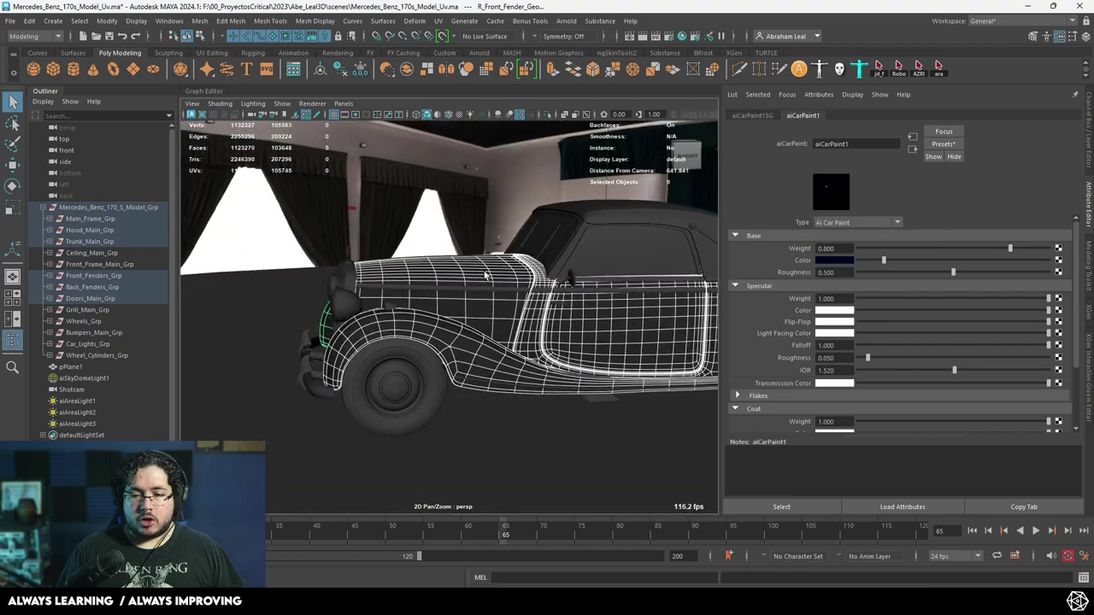
pyautogui.click(469, 193)
pyautogui.click(62, 579)
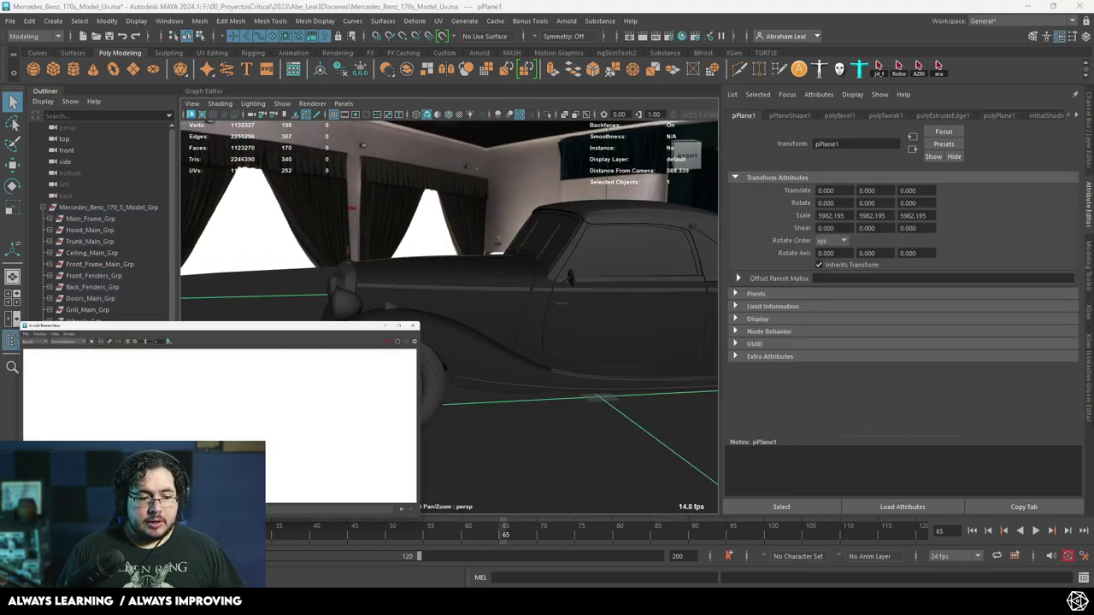
pyautogui.click(716, 149)
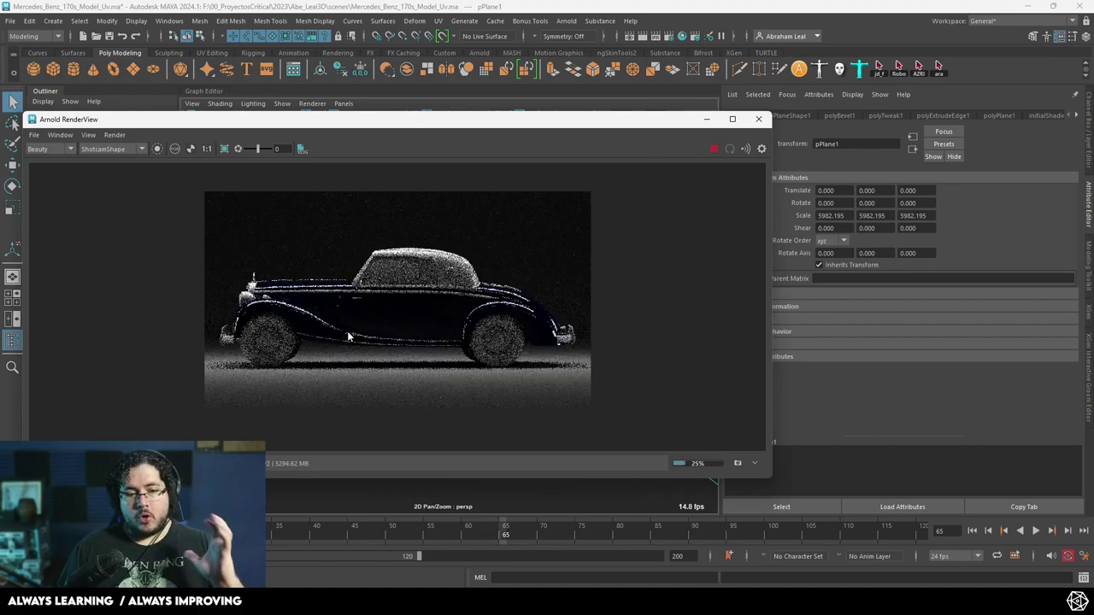
# - Examine the paint reflections and highlights on the rear fender, door line and hood in the render
pyautogui.scroll(6, 443, 325)
pyautogui.moveTo(636, 306); pyautogui.dragTo(350, 247, button='middle')
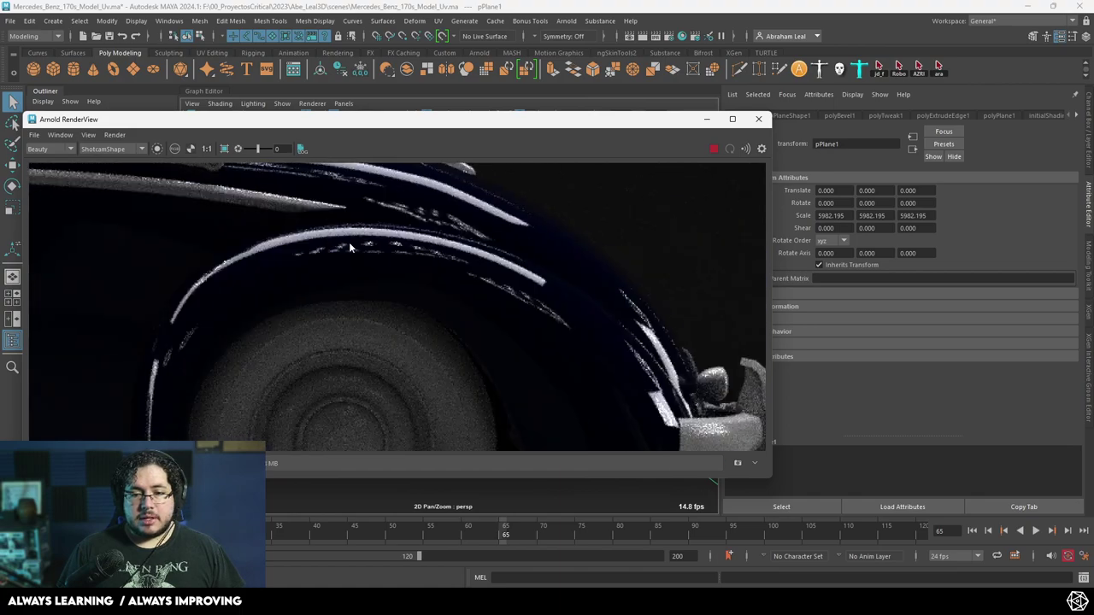
pyautogui.scroll(-4, 517, 301)
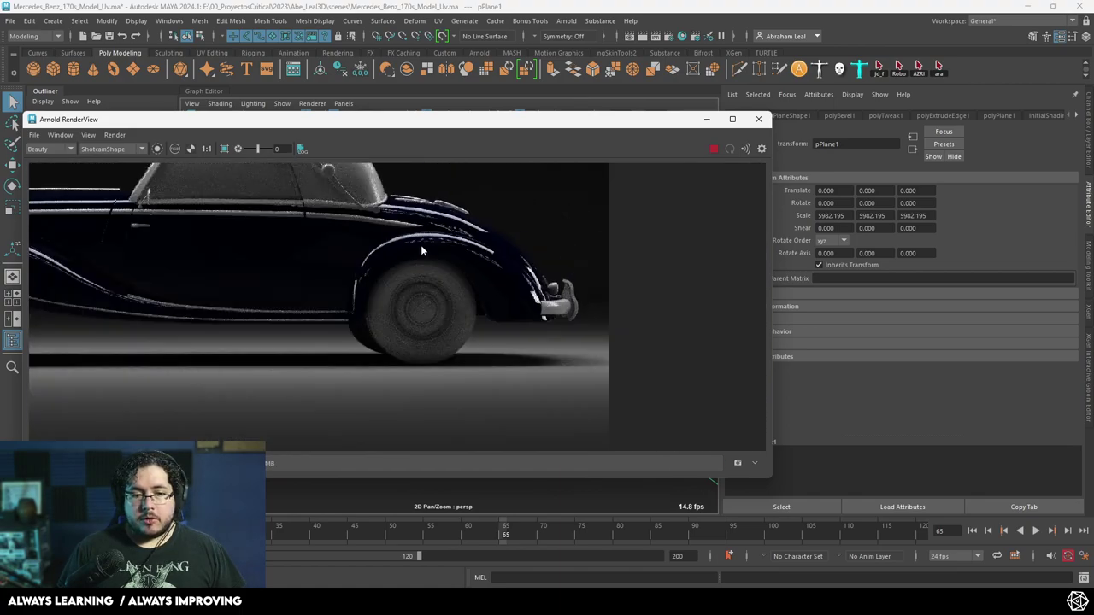
pyautogui.scroll(5, 421, 244)
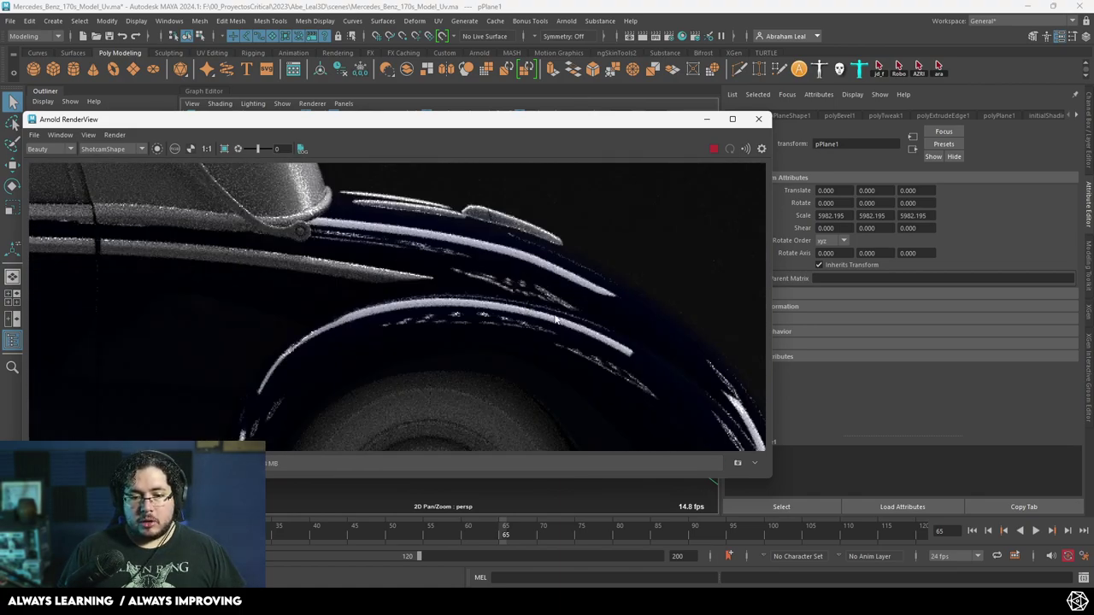
pyautogui.scroll(-5, 299, 341)
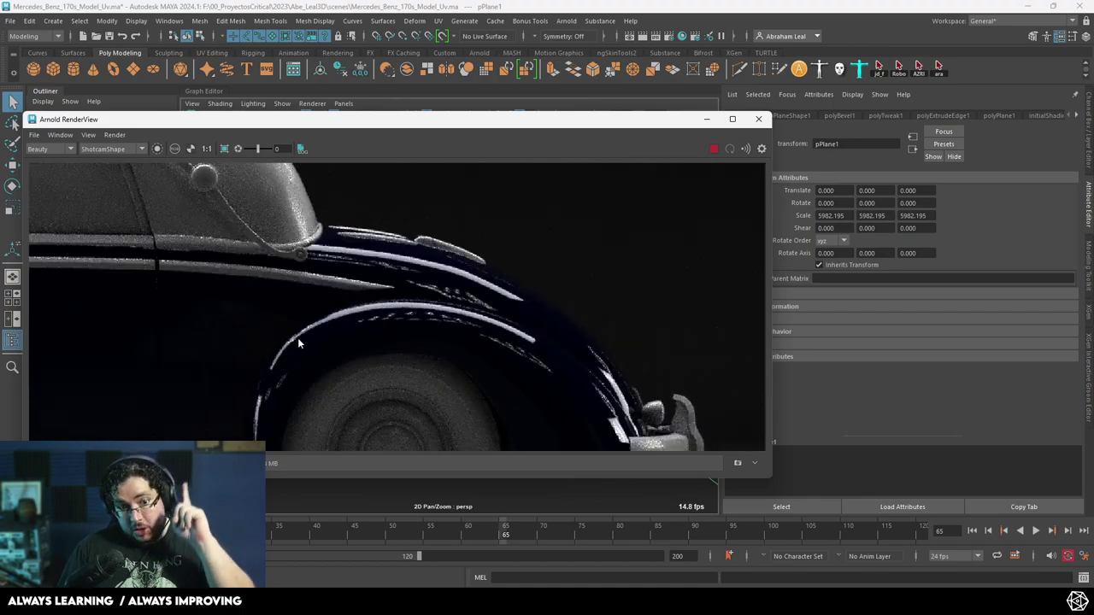
pyautogui.scroll(4, 301, 320)
pyautogui.scroll(-3, 274, 321)
pyautogui.scroll(3, 236, 321)
pyautogui.moveTo(237, 317); pyautogui.dragTo(457, 297, button='middle')
pyautogui.scroll(3, 273, 278)
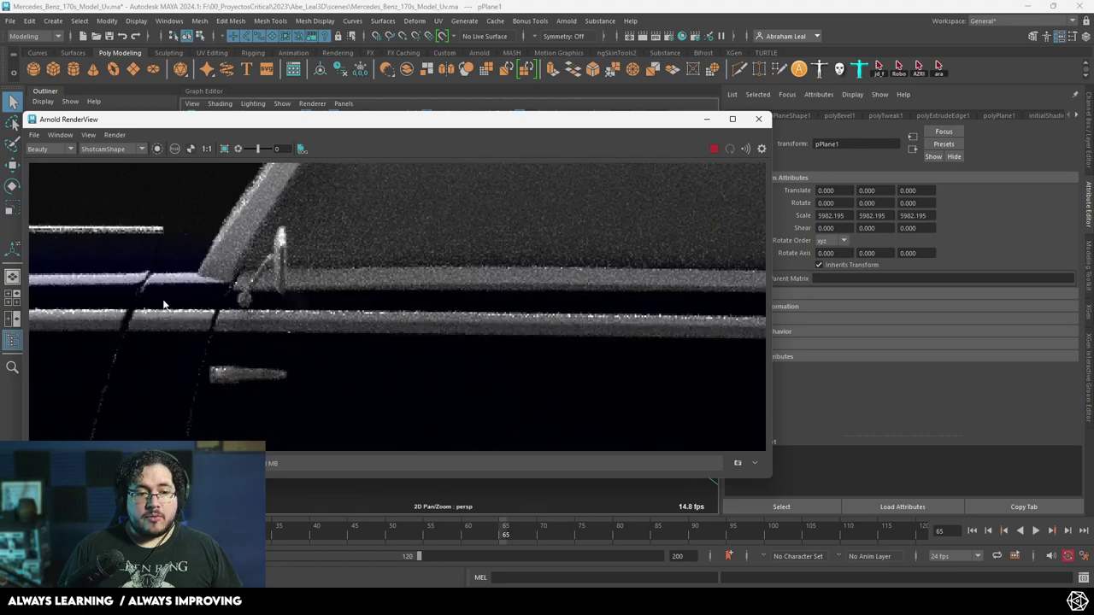
pyautogui.moveTo(164, 304); pyautogui.dragTo(479, 257, button='middle')
pyautogui.scroll(-3, 401, 287)
pyautogui.scroll(4, 316, 290)
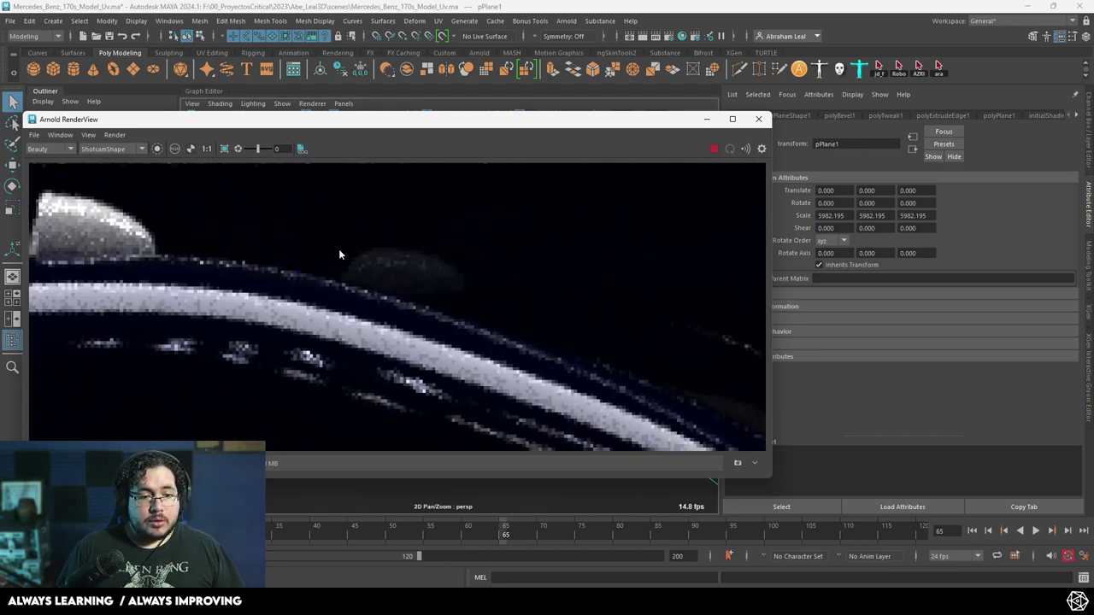
# - Inspect the paint highlights along the rear deck and fender at different magnifications, and stop the live Arnold render
pyautogui.scroll(-5, 342, 251)
pyautogui.scroll(-4, 452, 264)
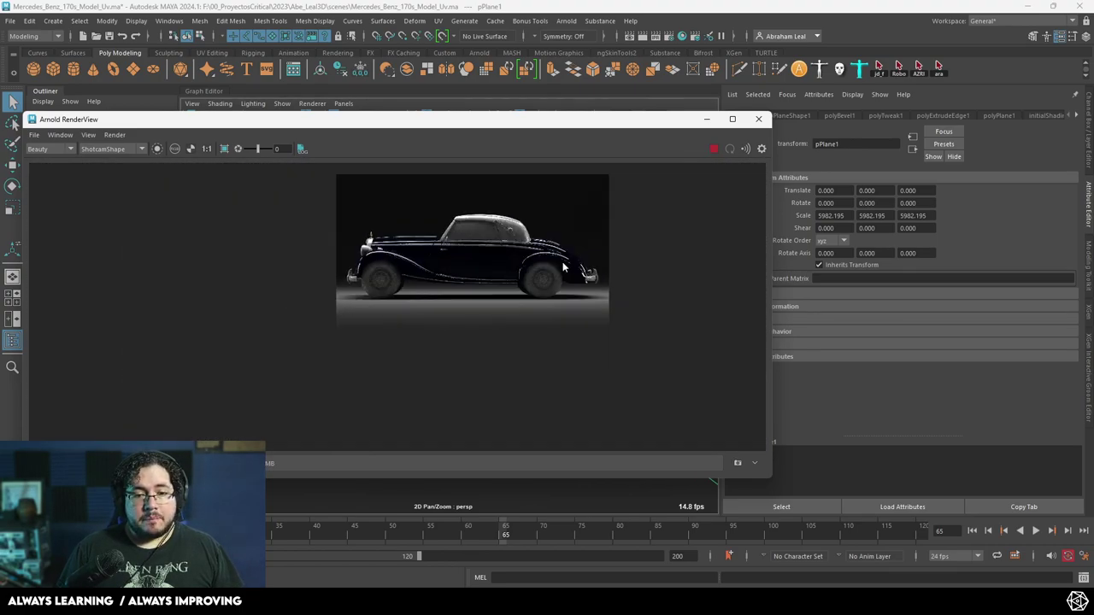
pyautogui.scroll(4, 554, 252)
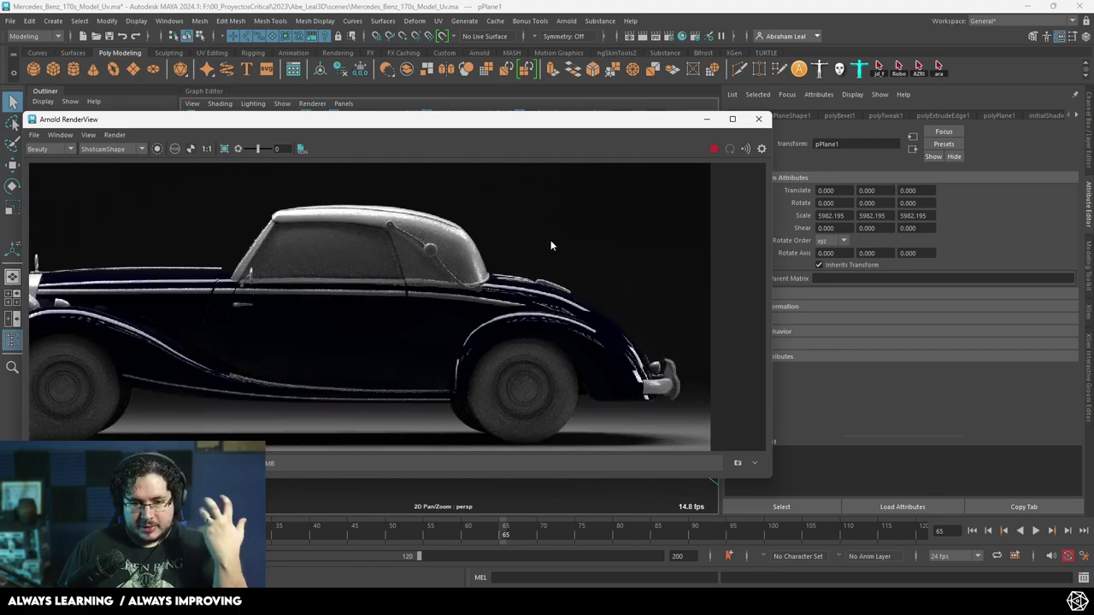
pyautogui.scroll(5, 437, 331)
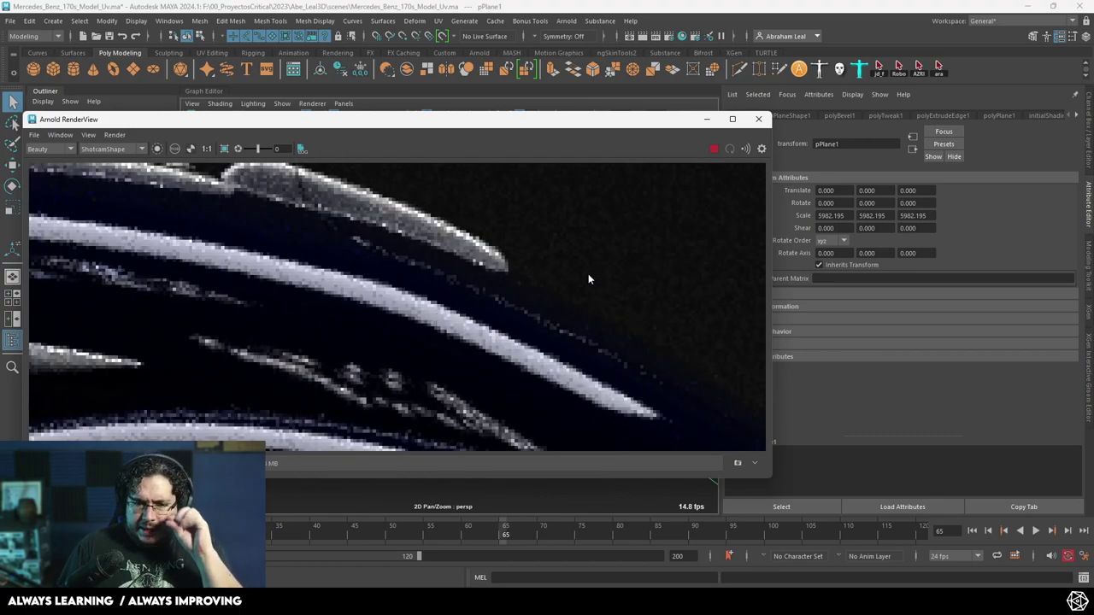
pyautogui.click(714, 149)
pyautogui.scroll(-6, 444, 282)
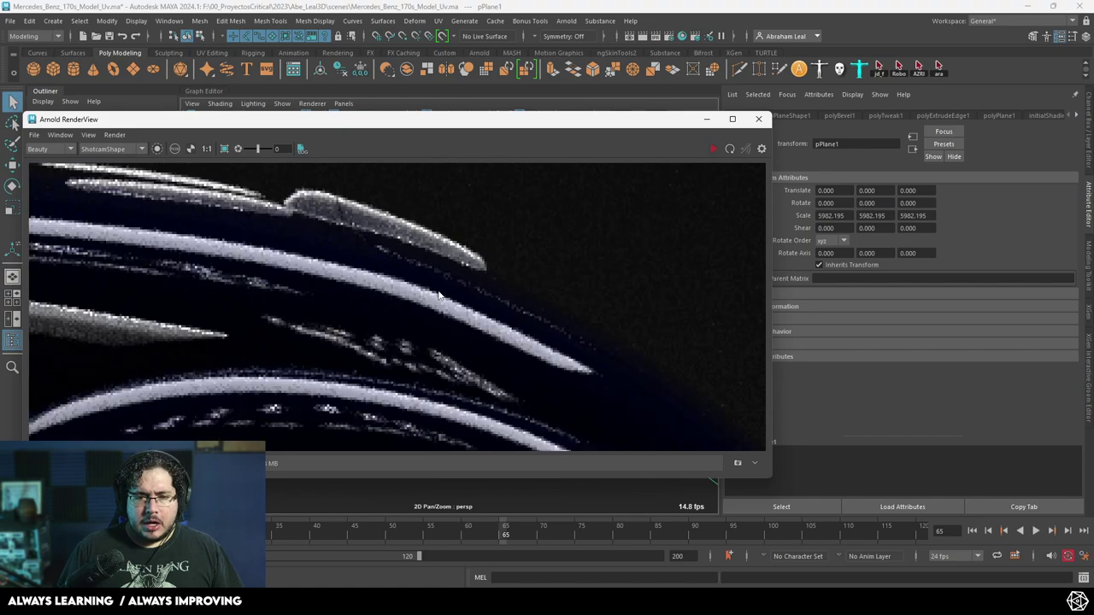
pyautogui.scroll(3, 496, 257)
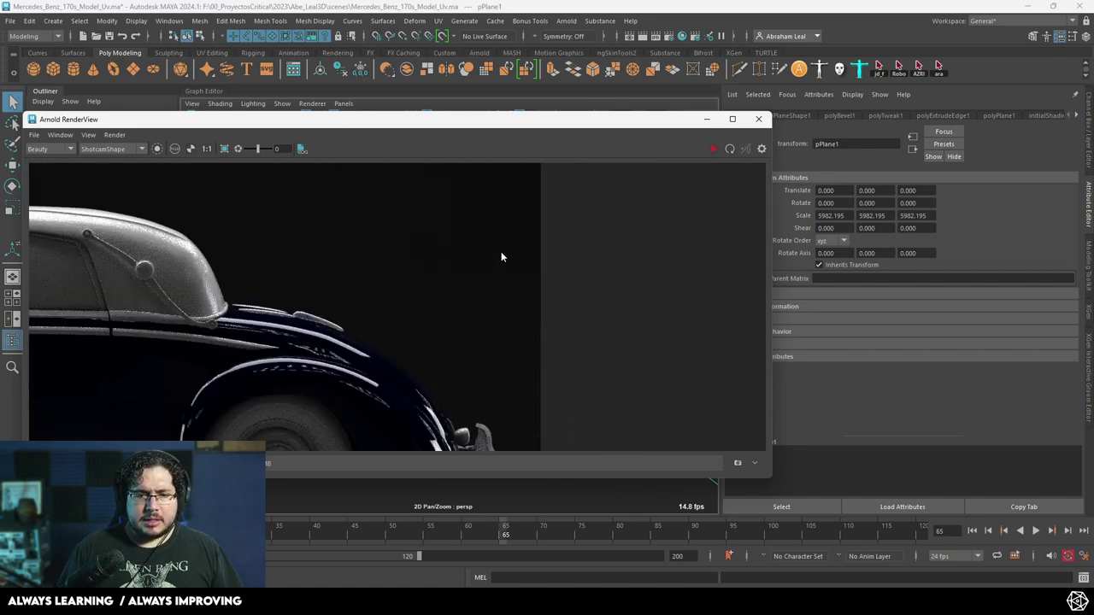
# - Minimize the render window and switch to the image viewer with the front-view car reference photo
pyautogui.click(706, 119)
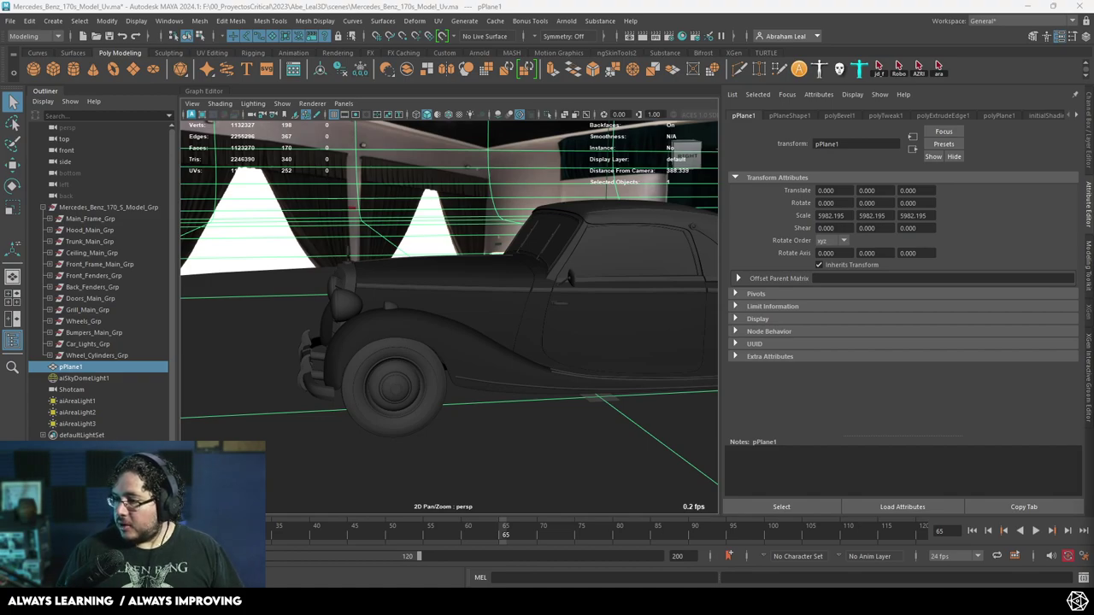
pyautogui.hotkey('alt', 'Tab')
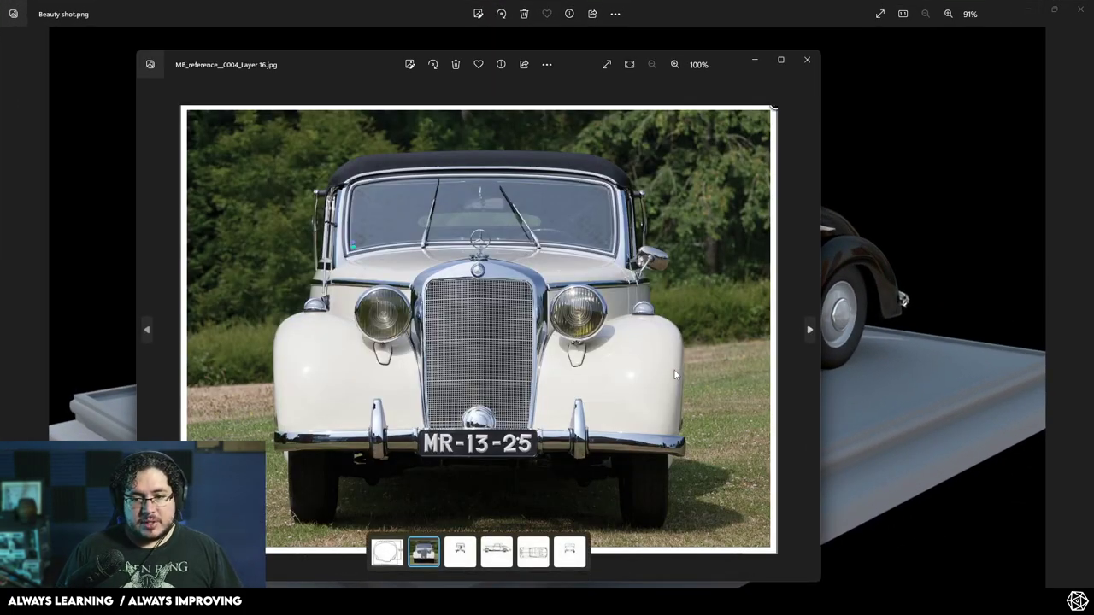